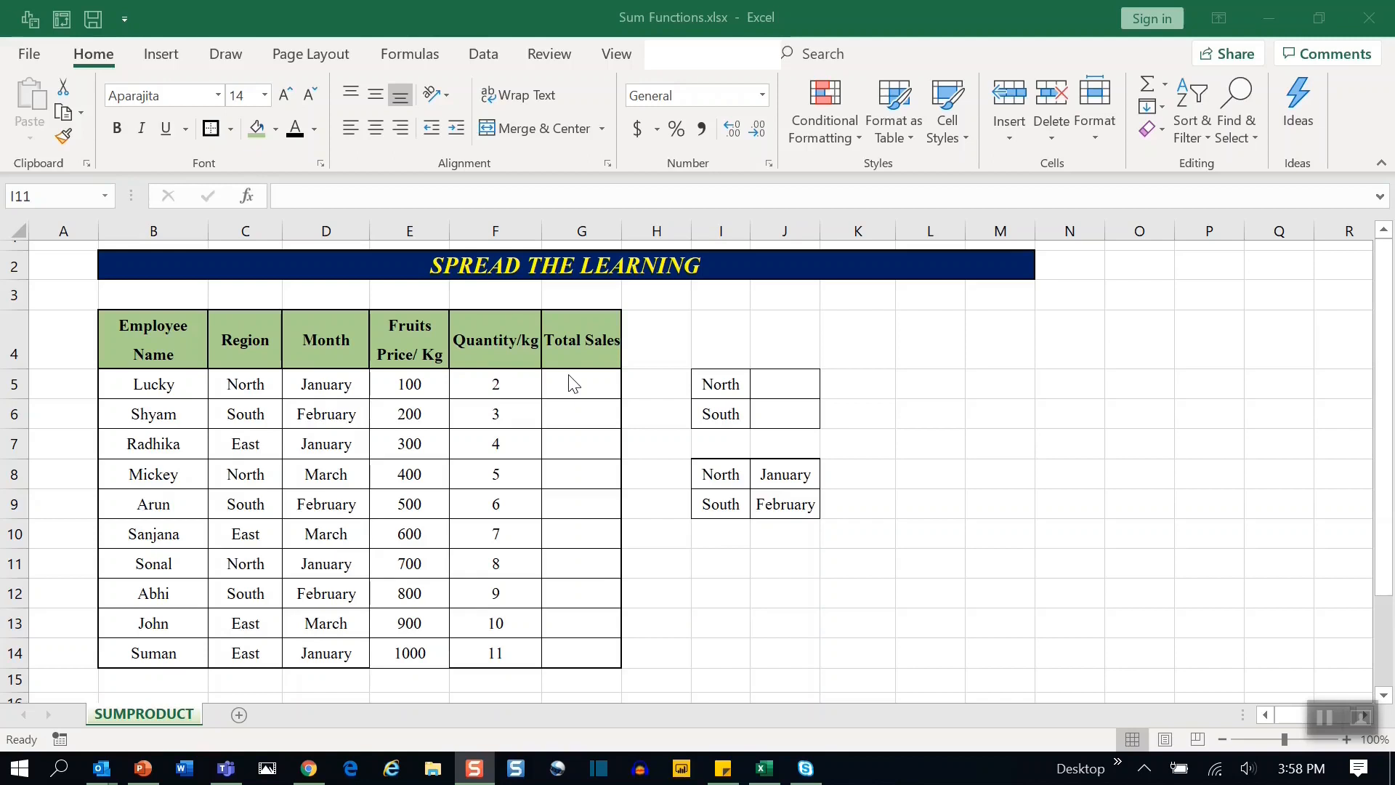
# Enter a formula in G5 that multiplies the fruit price E5 by the quantity F5.
pyautogui.click(570, 383)
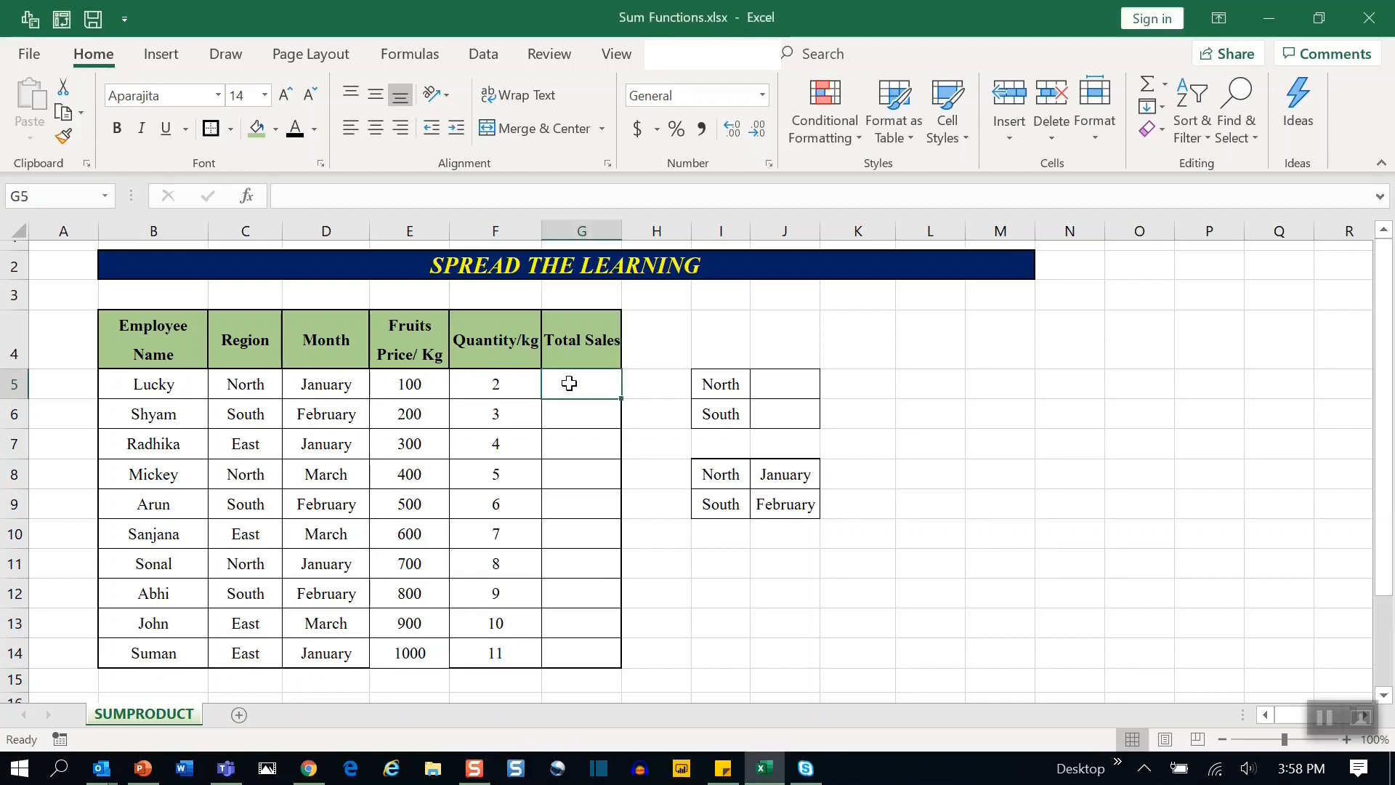
pyautogui.click(405, 386)
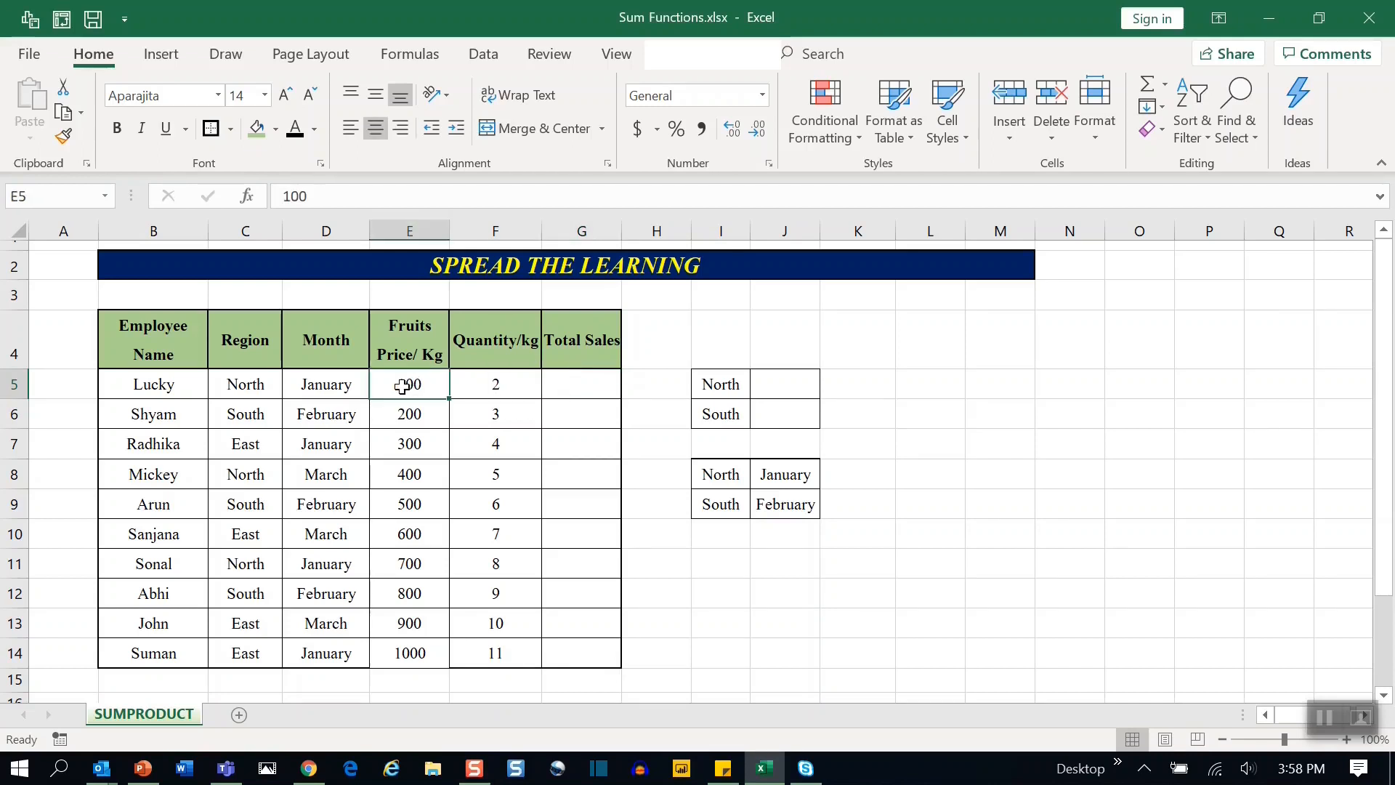
pyautogui.click(498, 382)
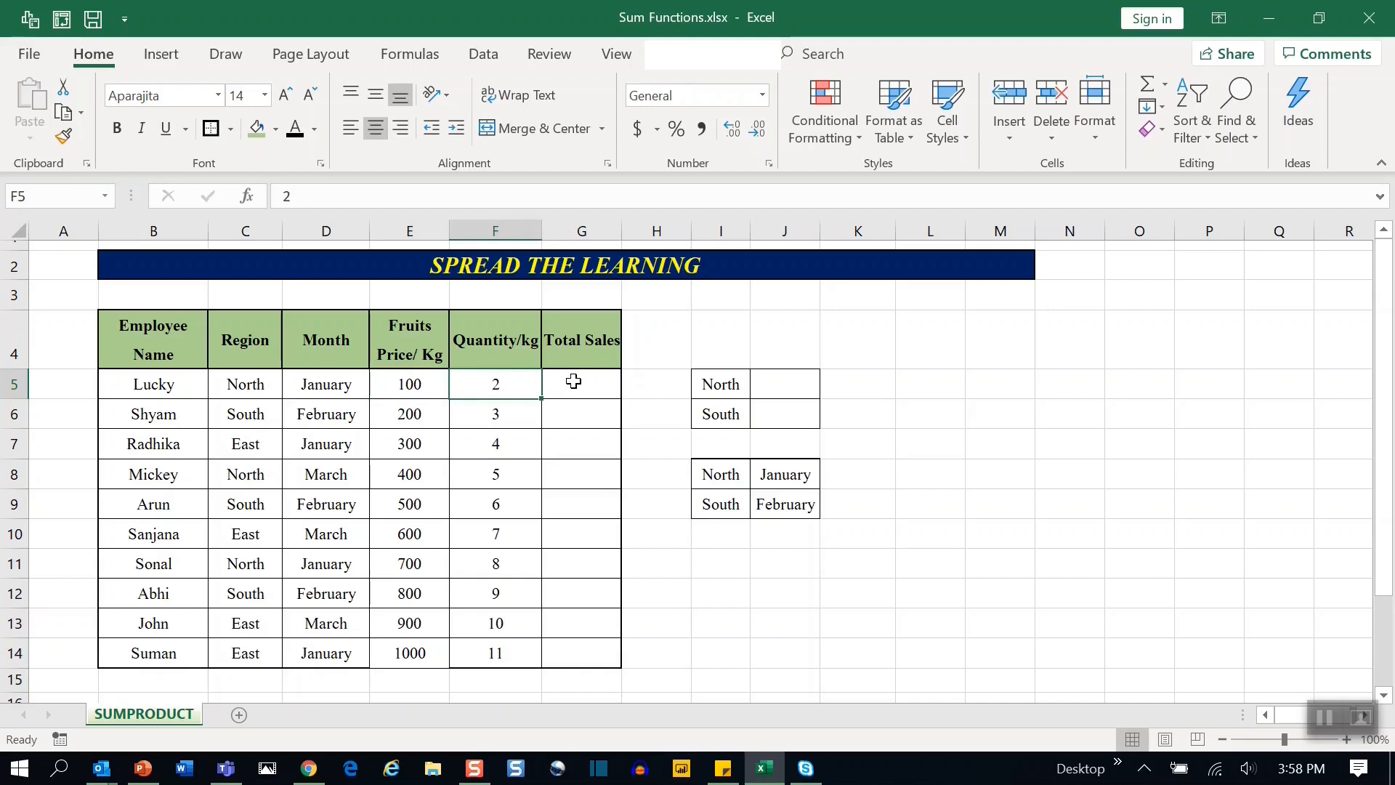
pyautogui.click(574, 381)
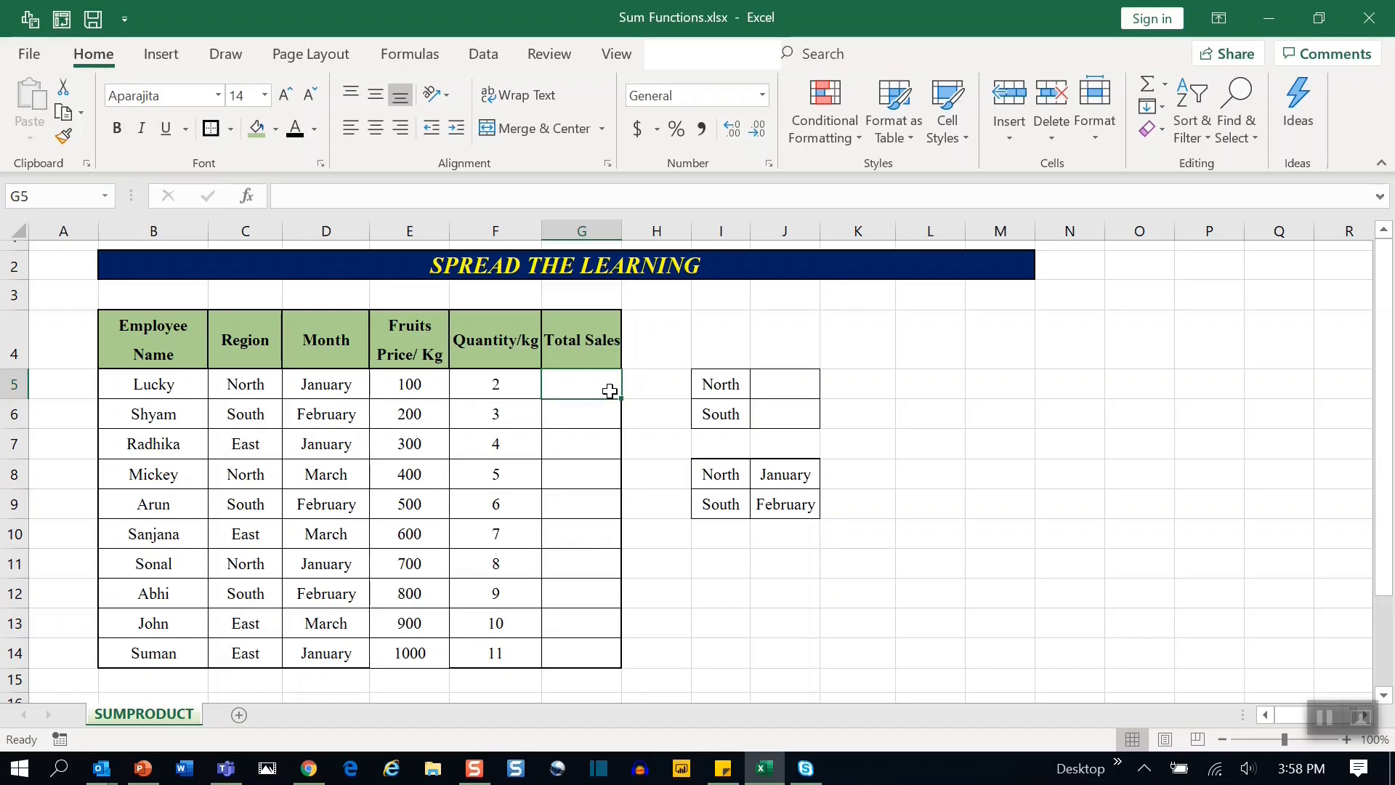
pyautogui.write('=')
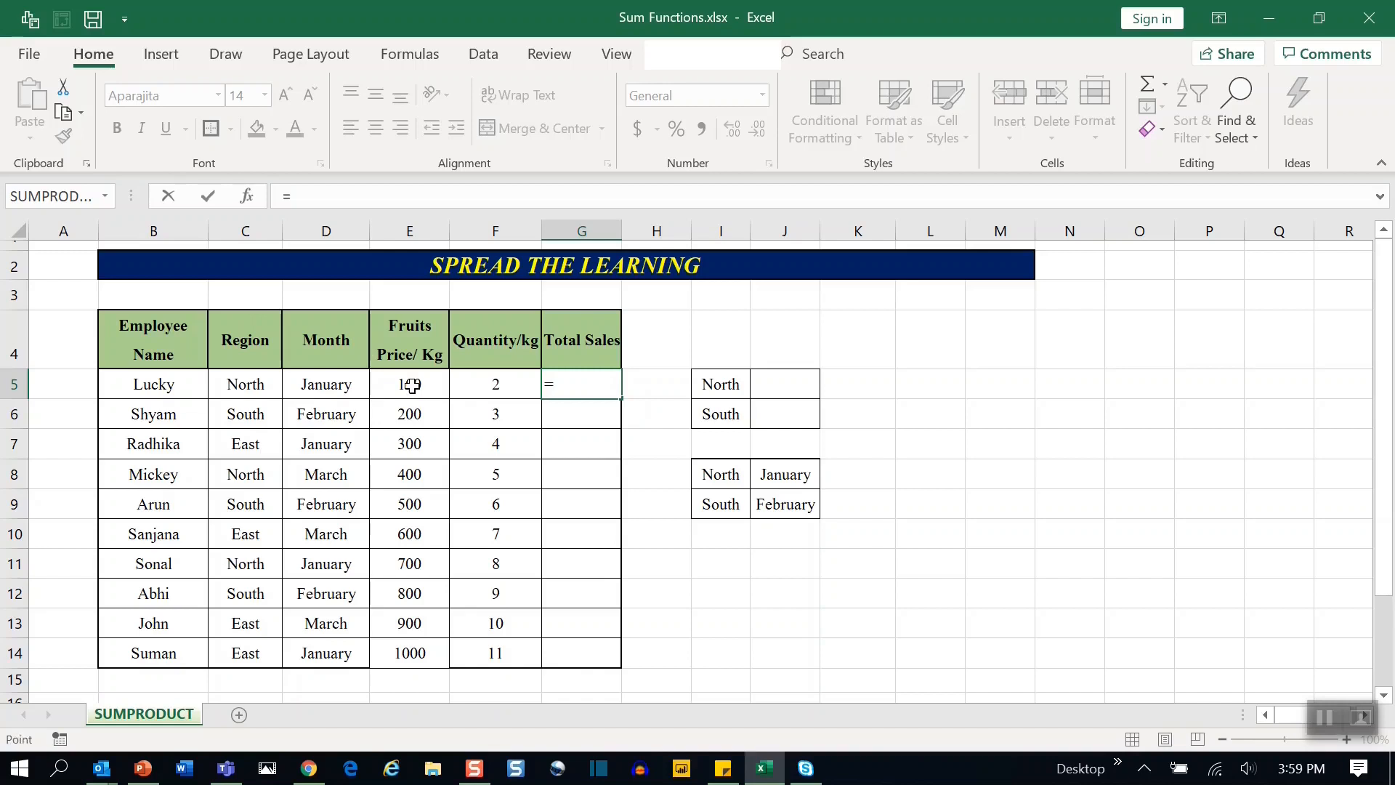
pyautogui.click(412, 385)
pyautogui.write('*')
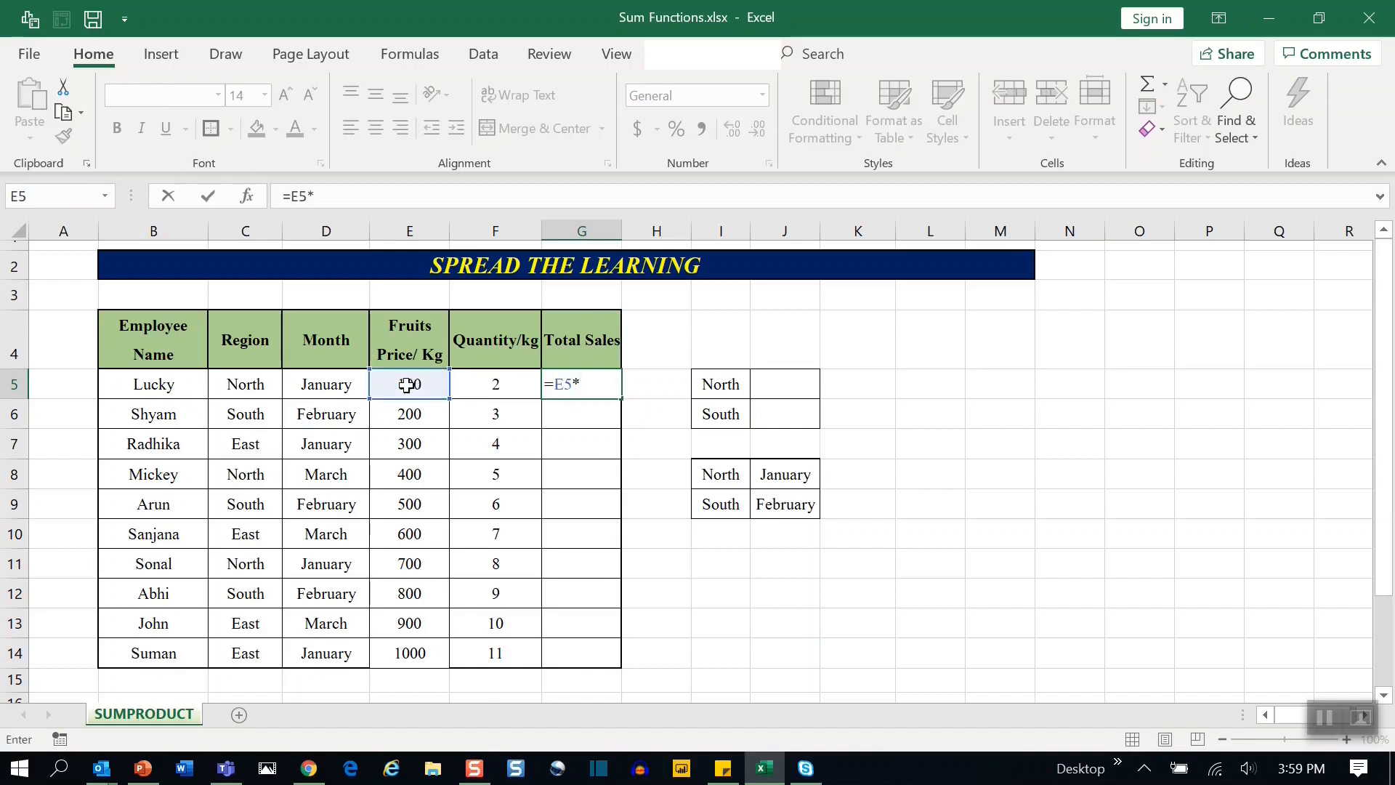
pyautogui.click(512, 386)
pyautogui.press('Return')
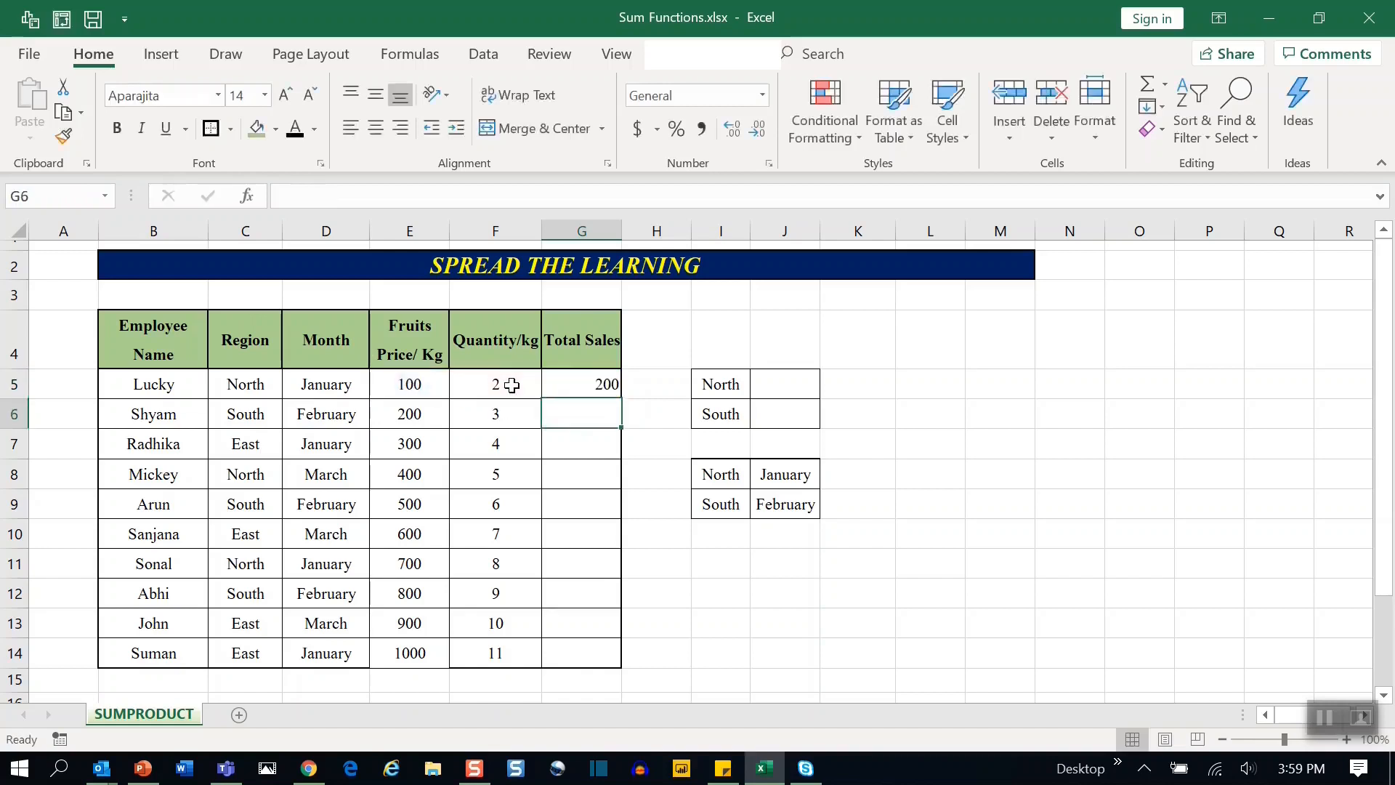
# Copy the Total Sales formula down through G14.
pyautogui.click(592, 379)
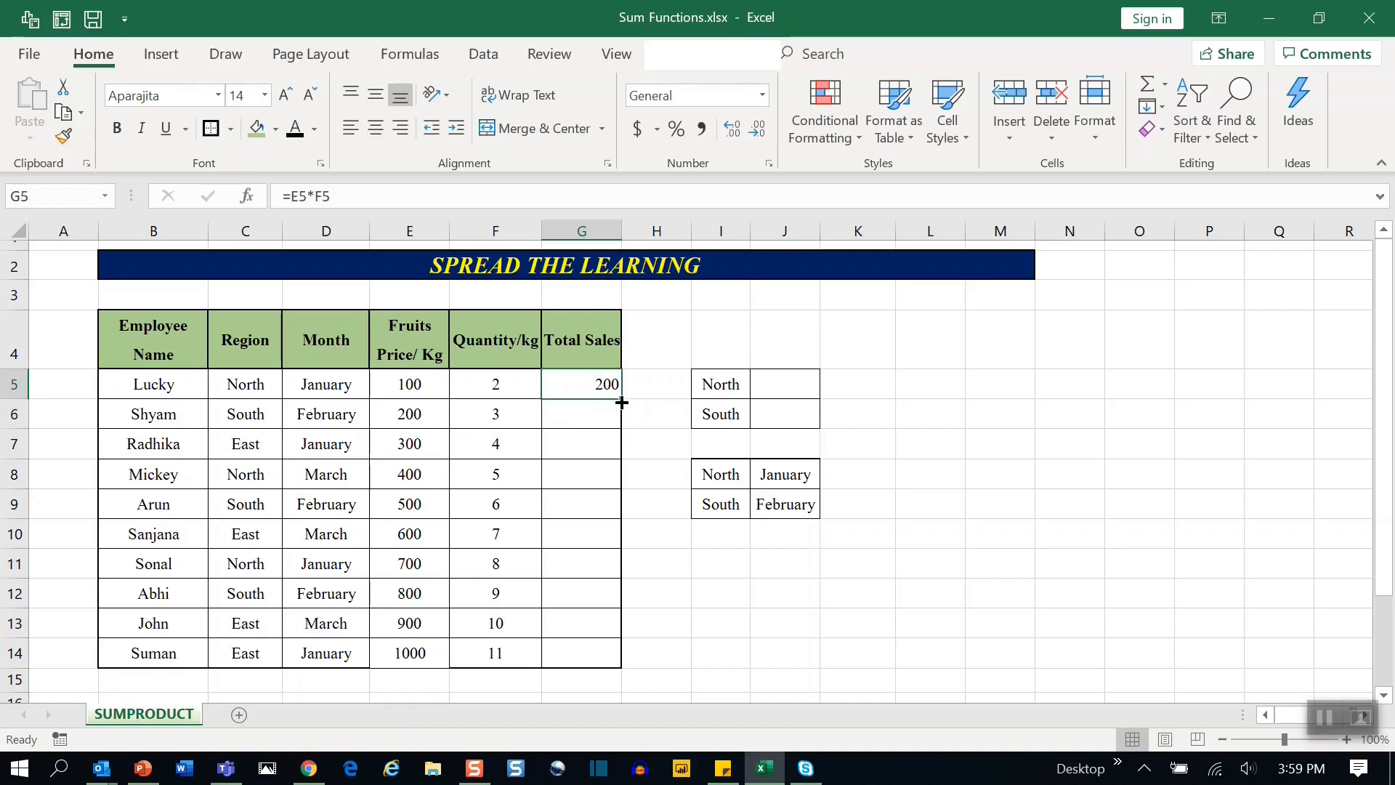
pyautogui.moveTo(620, 398); pyautogui.dragTo(622, 666)
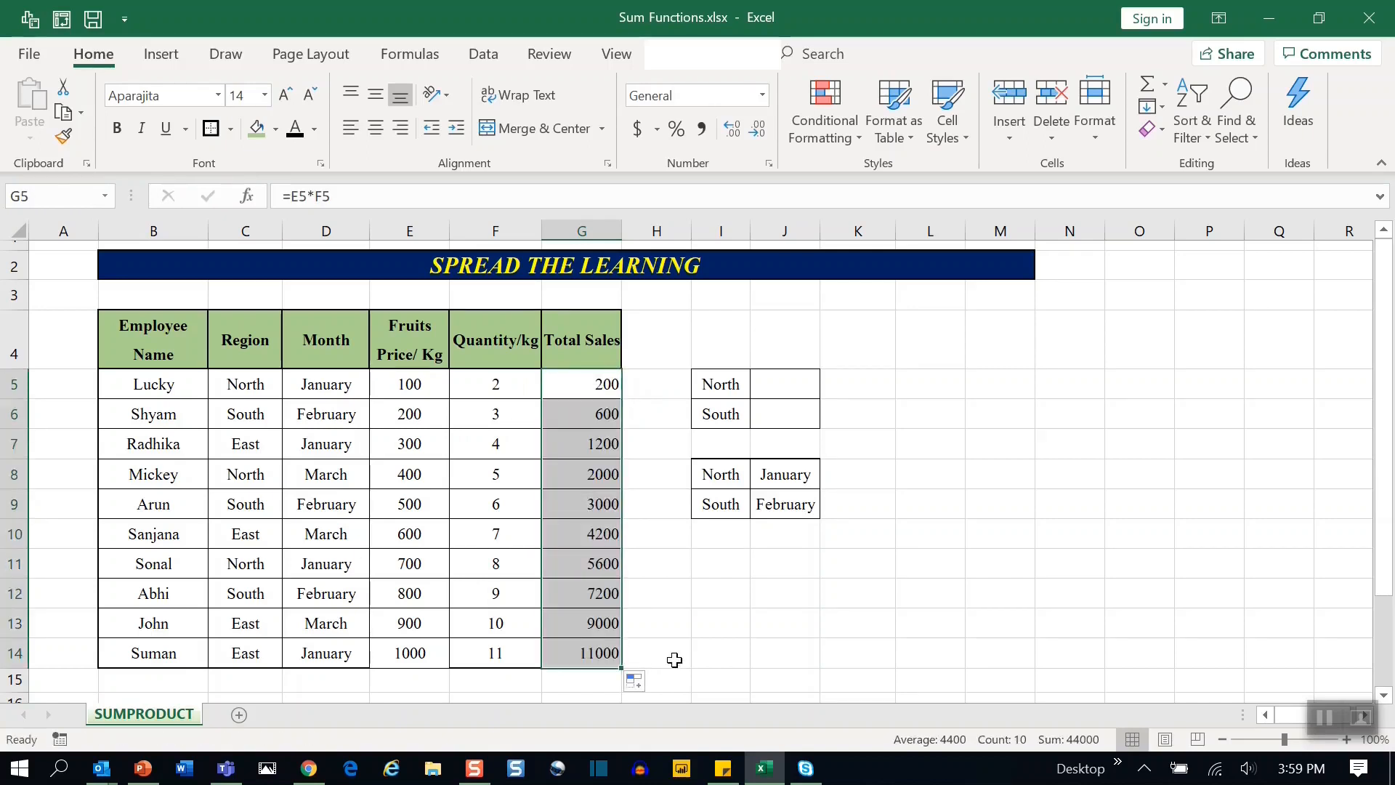
# Total the Total Sales column in G15 with a SUM of G5:G14.
pyautogui.click(572, 684)
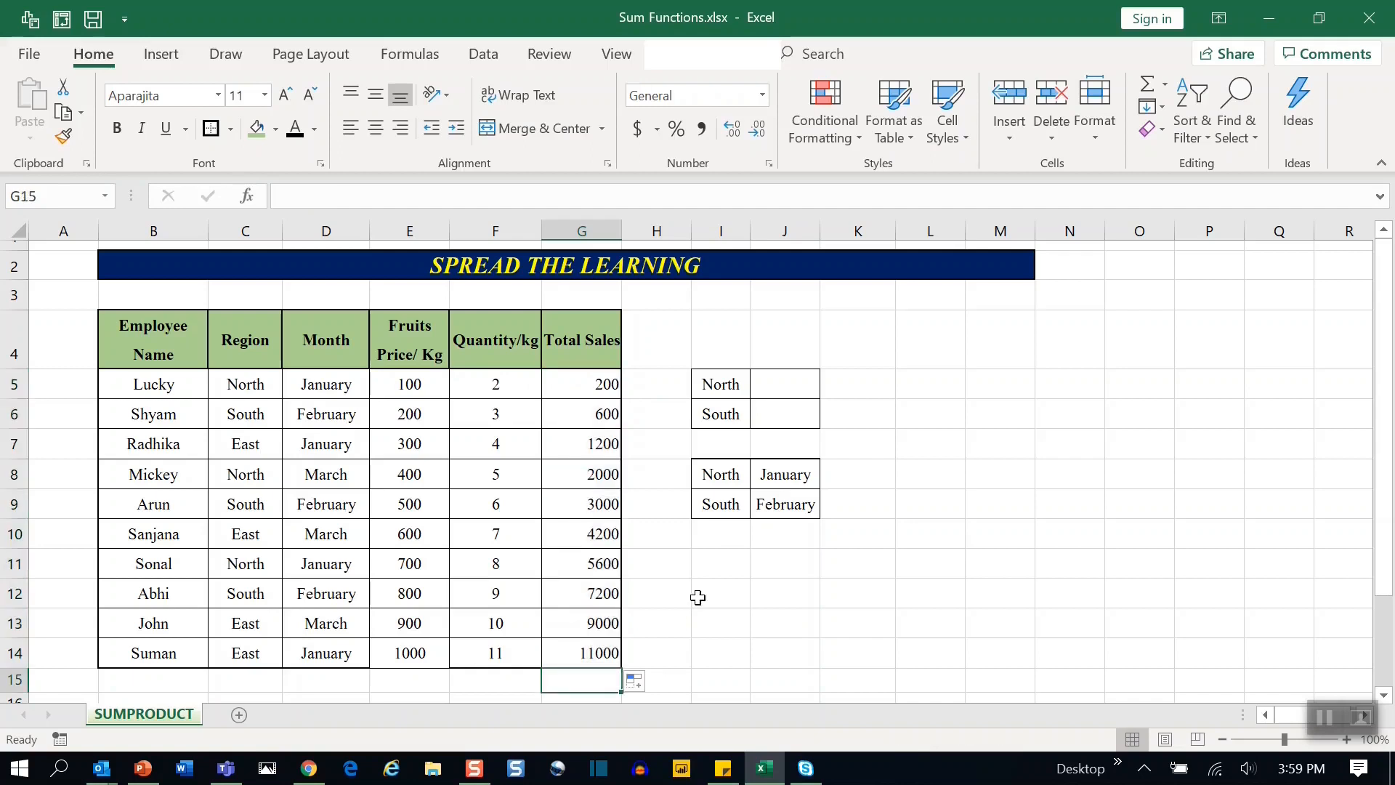
pyautogui.write('=sum(')
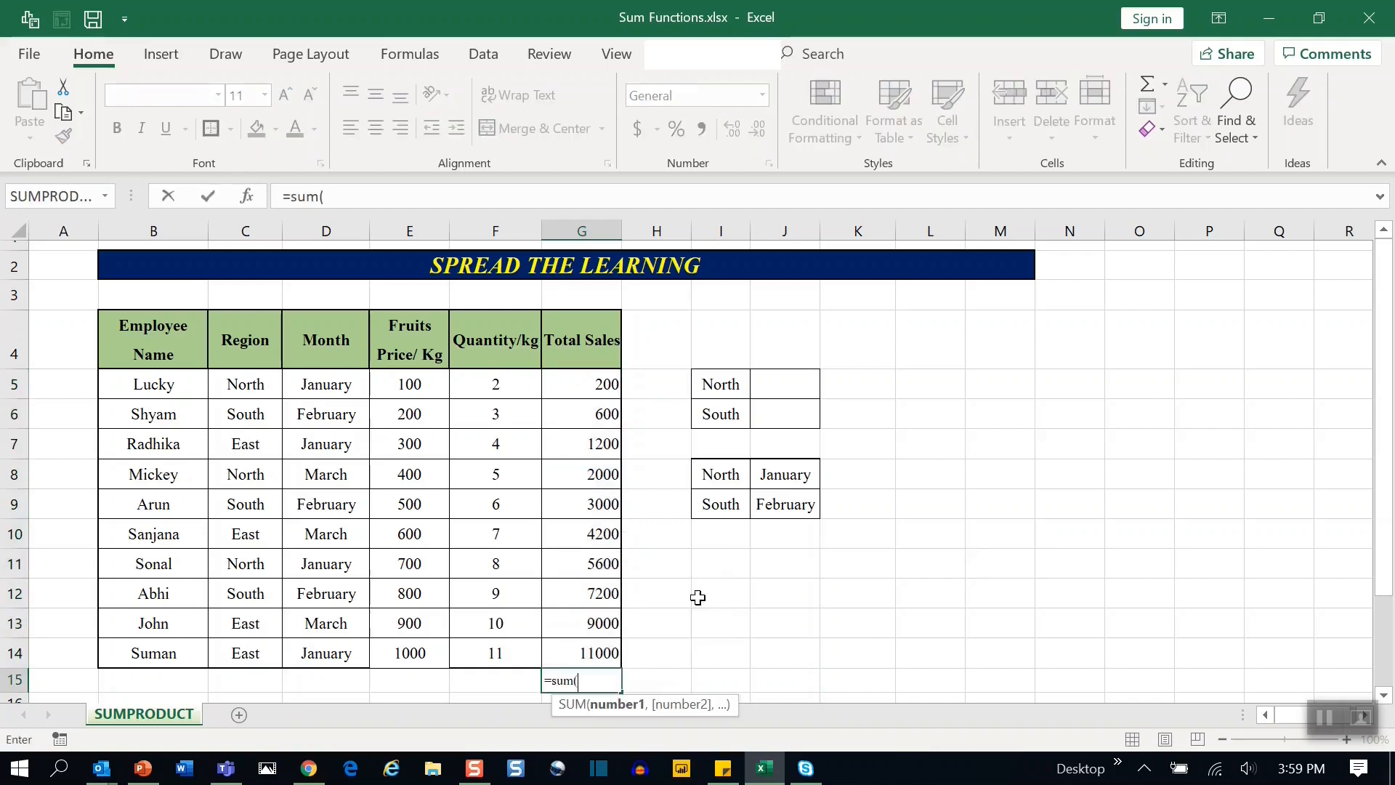
pyautogui.press('Up')
pyautogui.hotkey('ctrl', 'shift', 'Up')
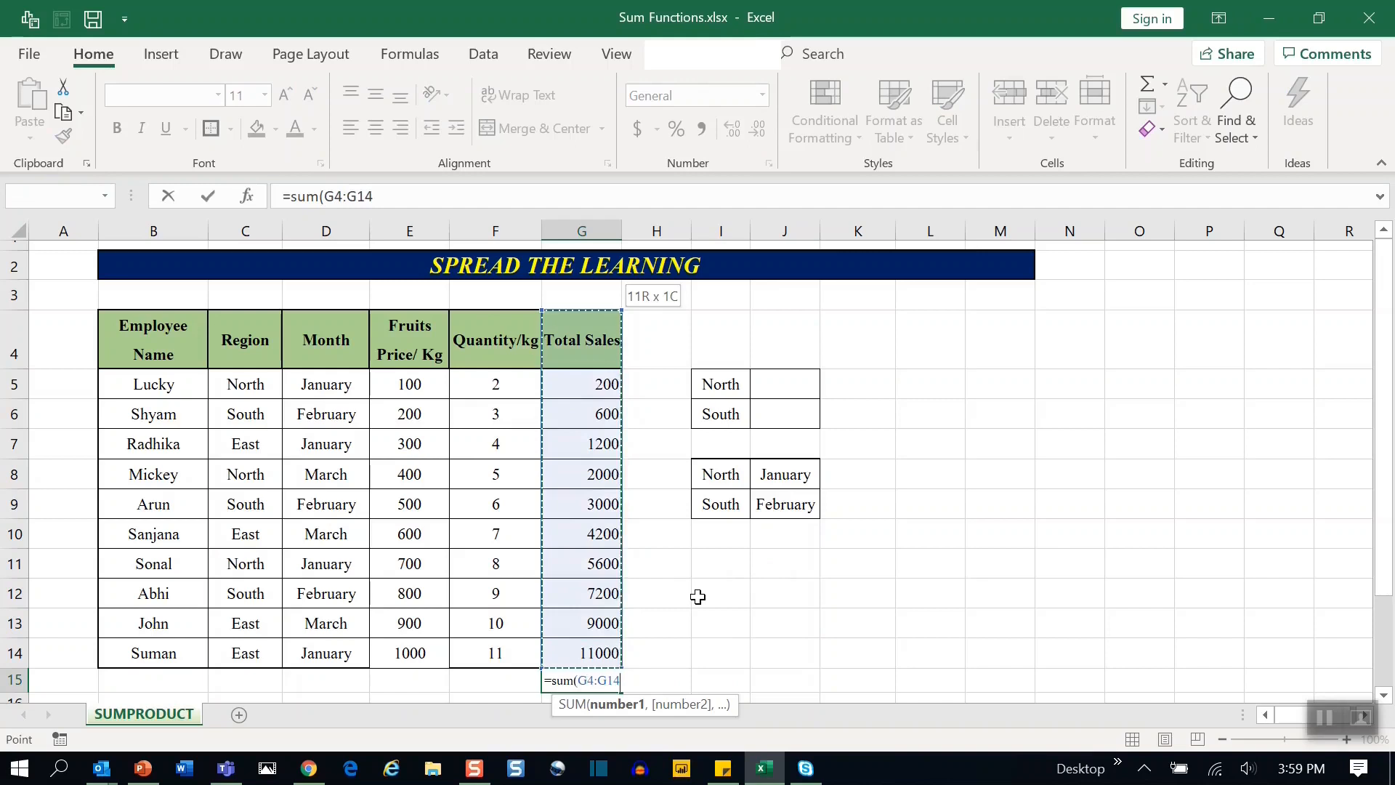
pyautogui.hotkey('shift', 'Down')
pyautogui.press('Return')
pyautogui.press('Up')
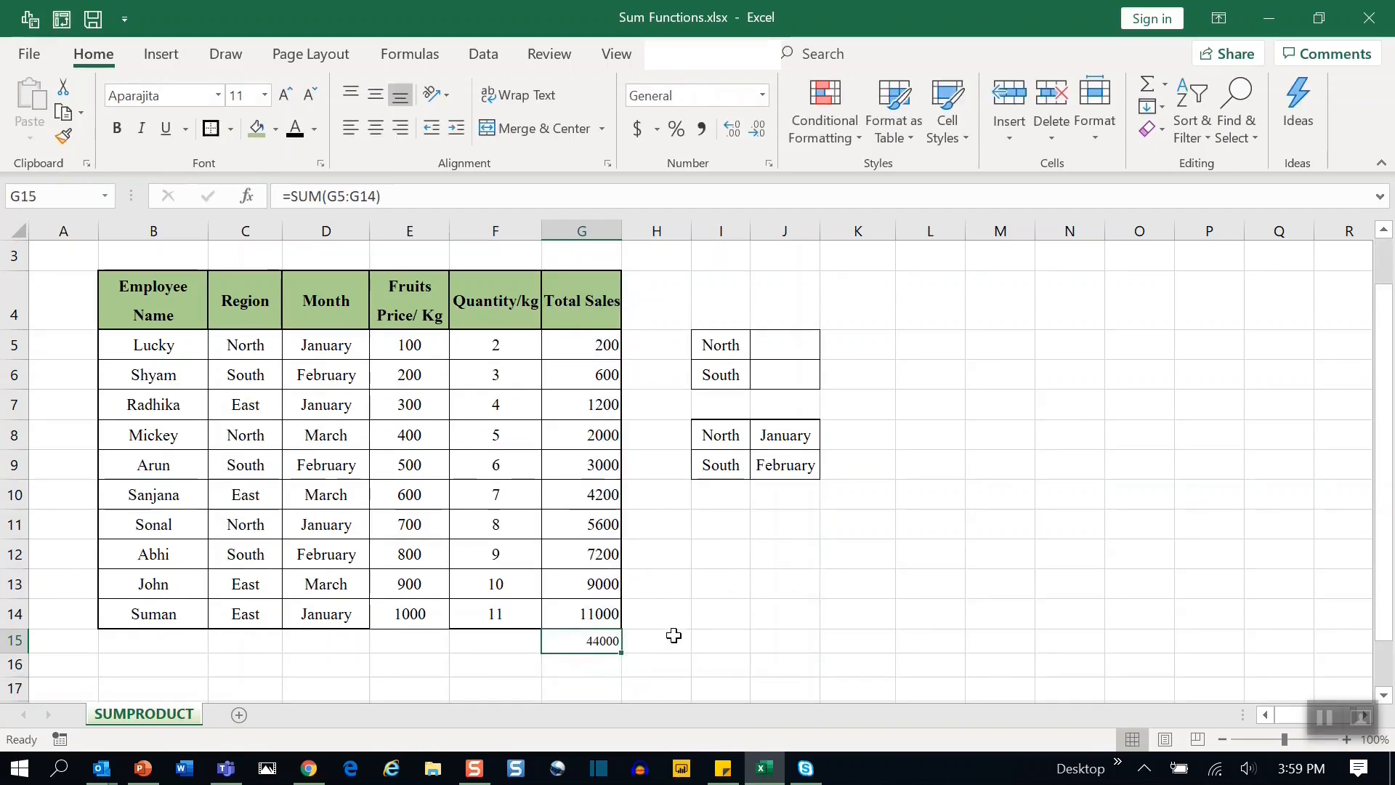
# Calculate in I11 the SUMPRODUCT of the price range E5:E14 and the quantity range F5:F14.
pyautogui.click(726, 523)
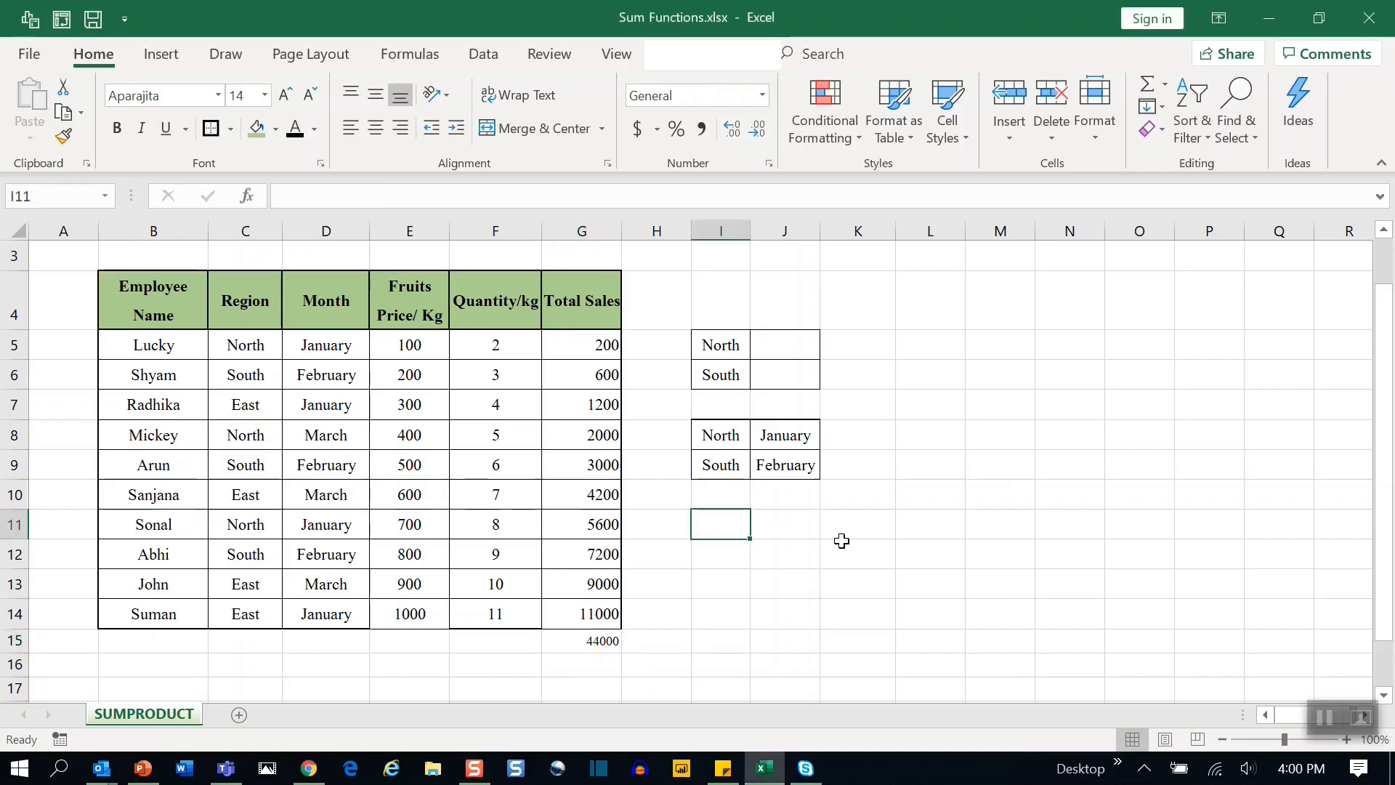
pyautogui.write('=')
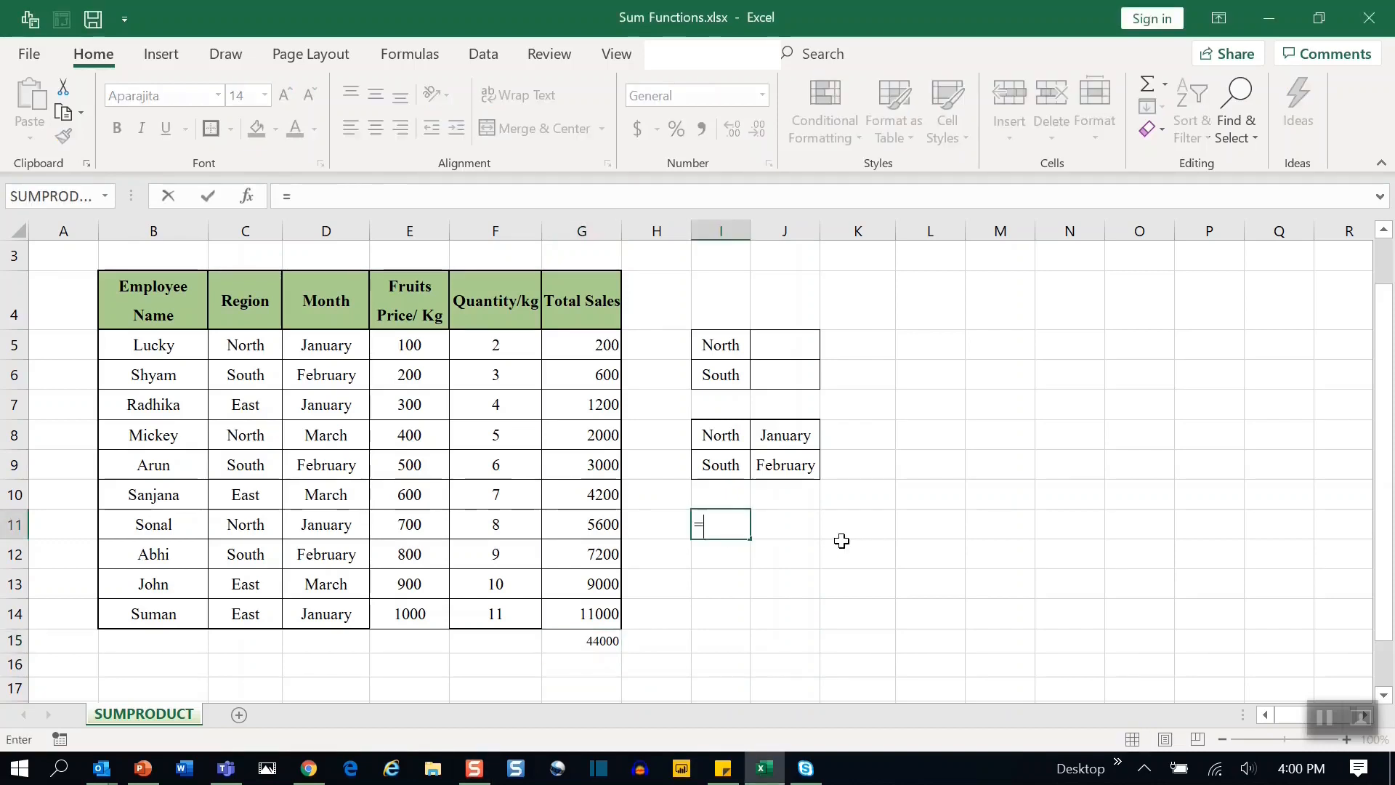
pyautogui.write('sump')
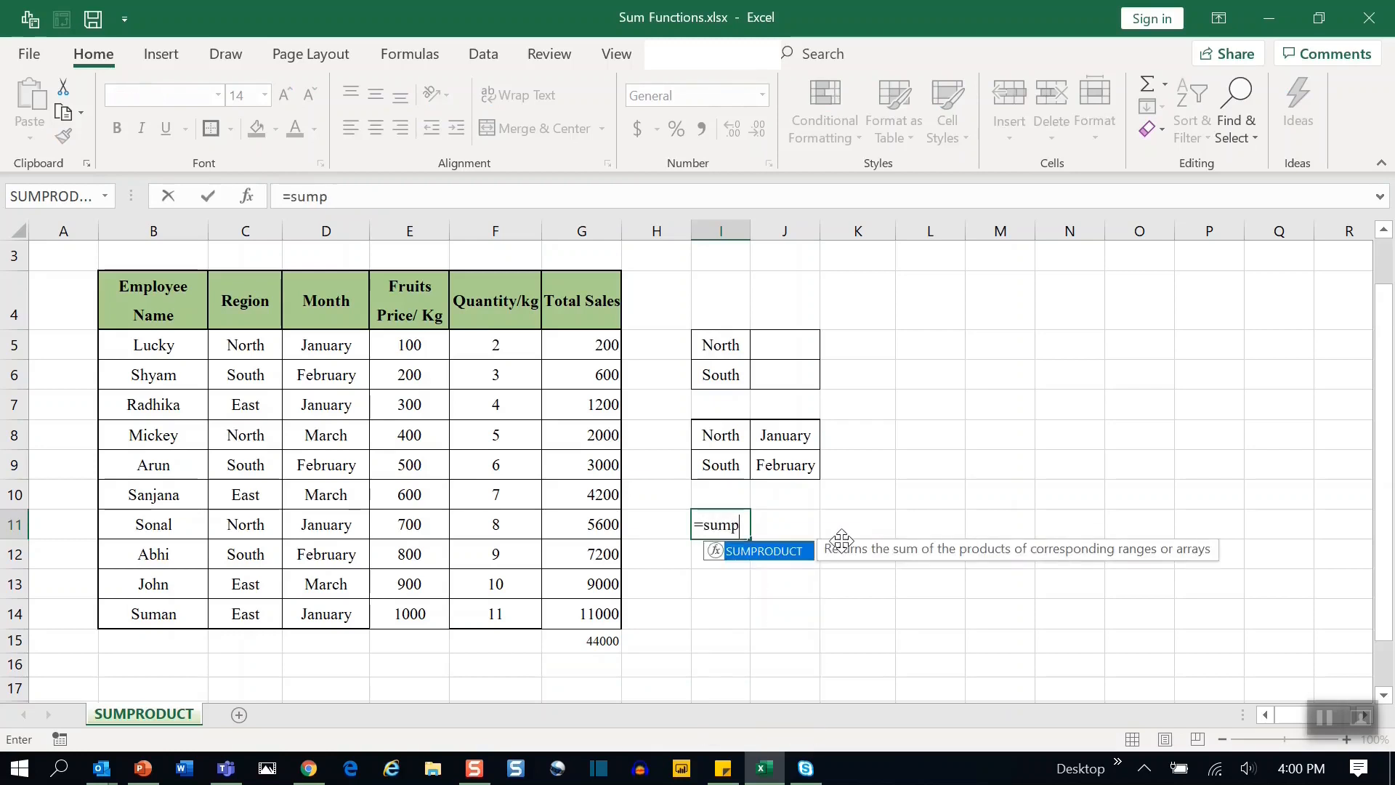
pyautogui.press('Tab')
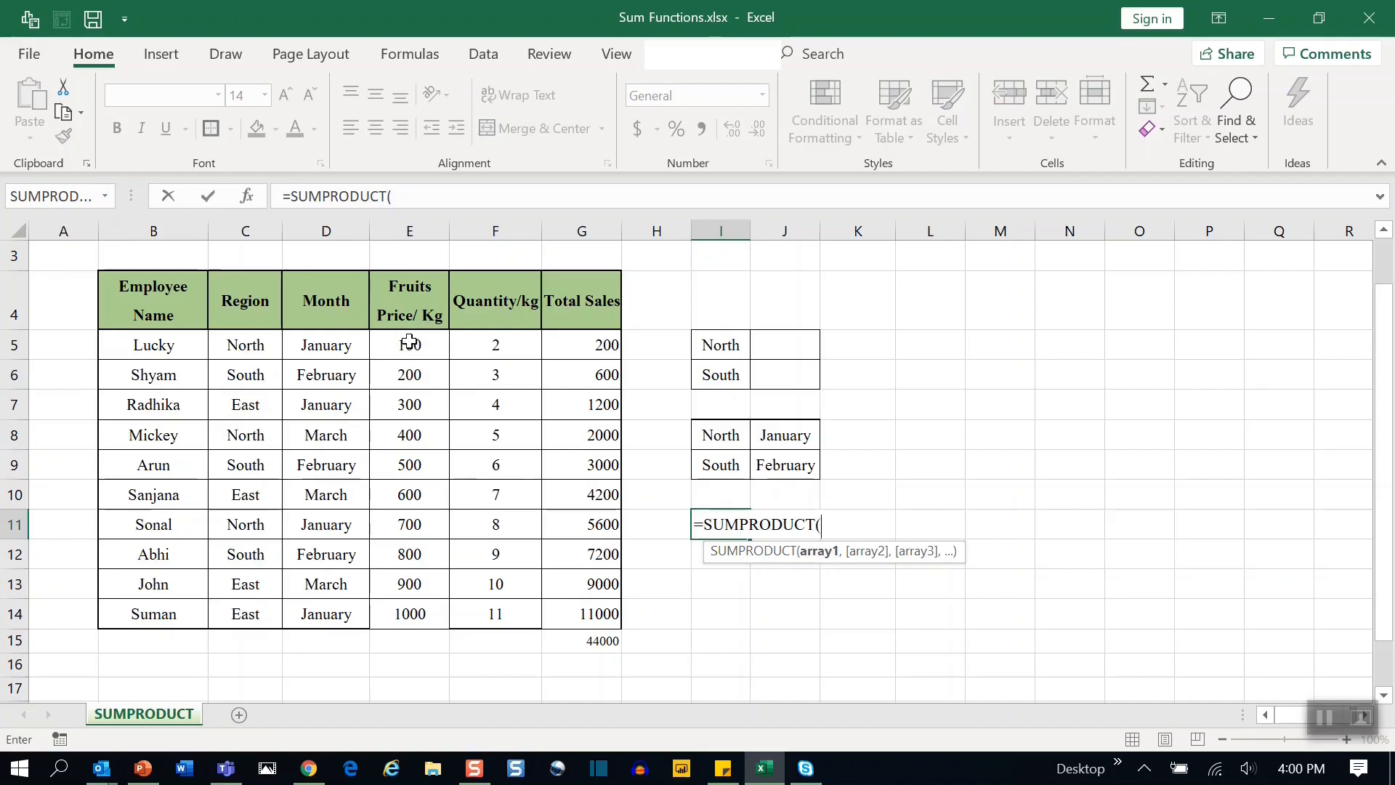
pyautogui.moveTo(399, 337); pyautogui.dragTo(411, 610)
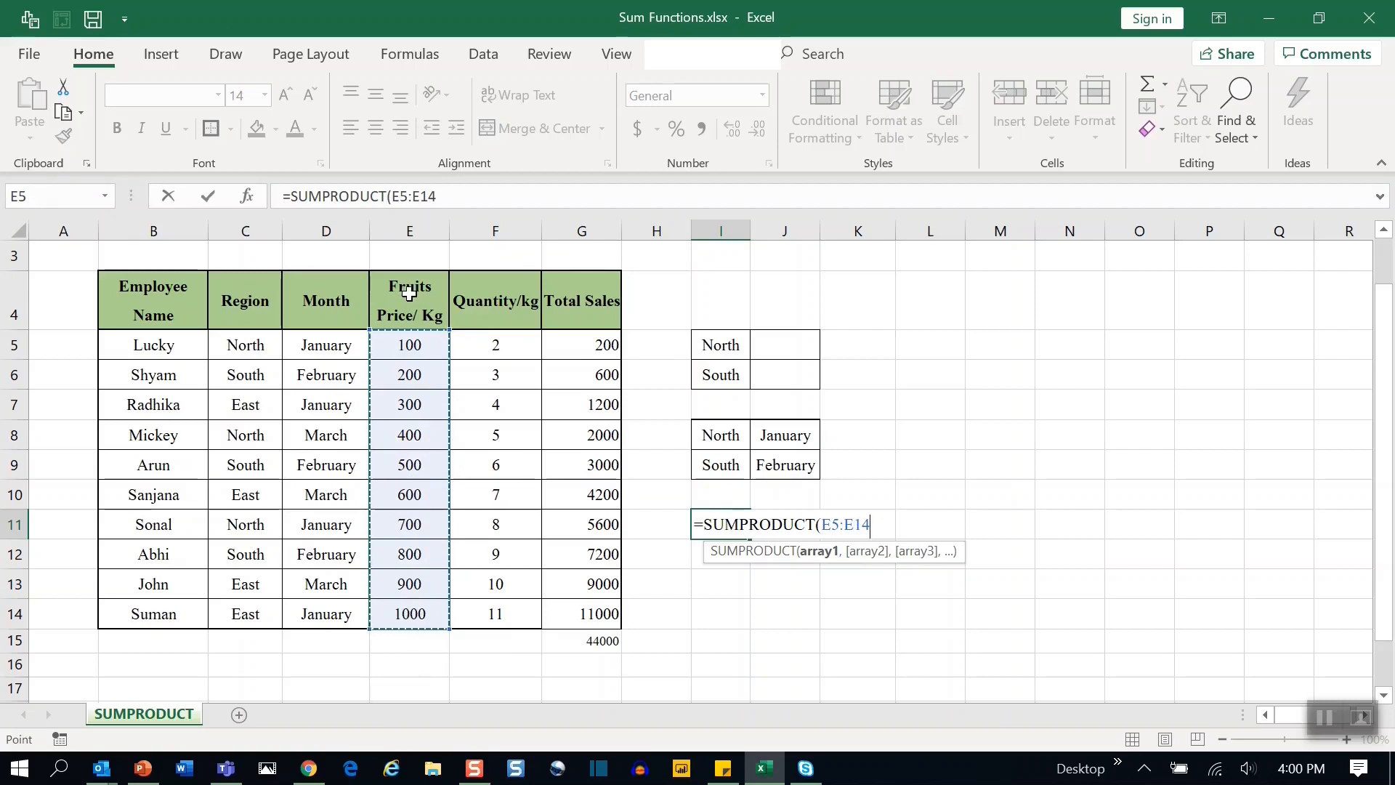
pyautogui.write(',')
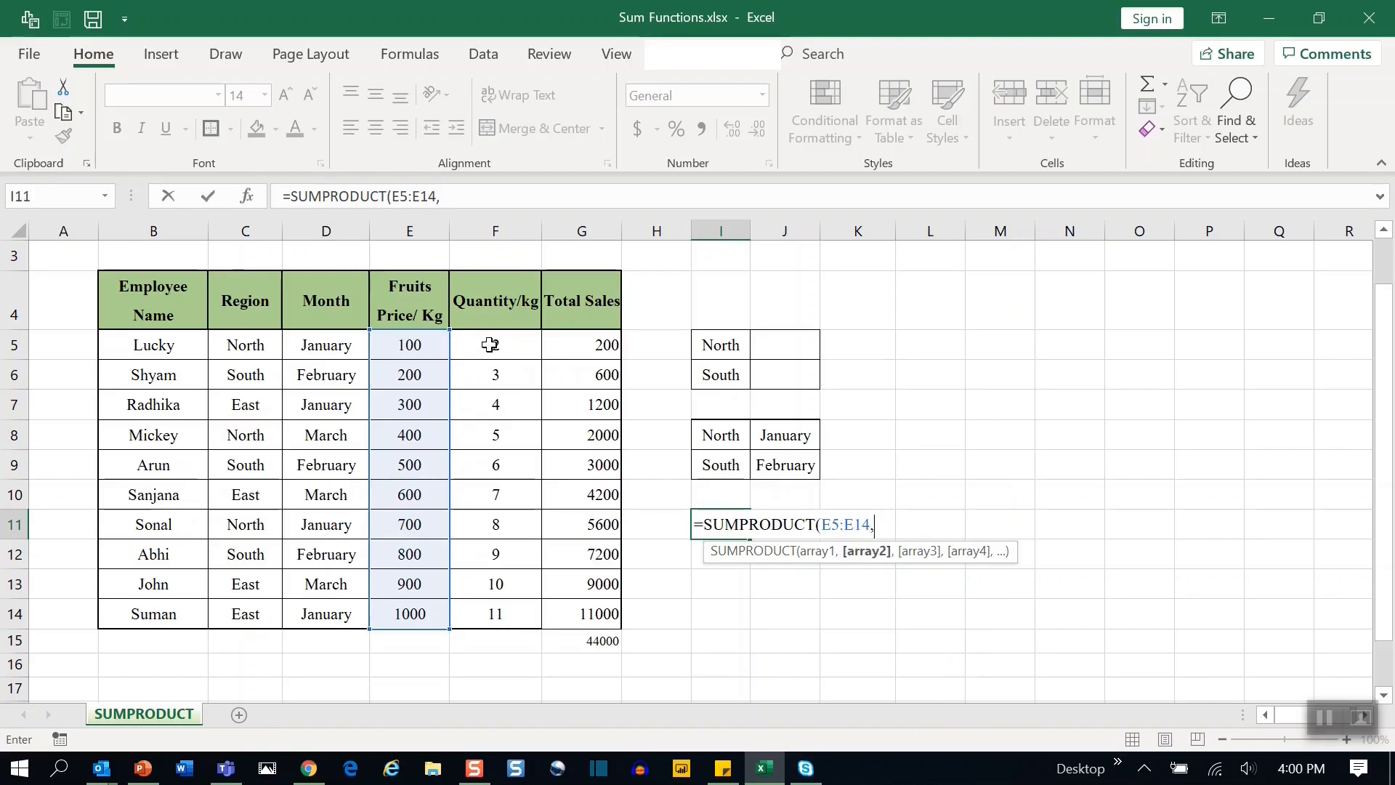
pyautogui.moveTo(490, 344); pyautogui.dragTo(512, 610)
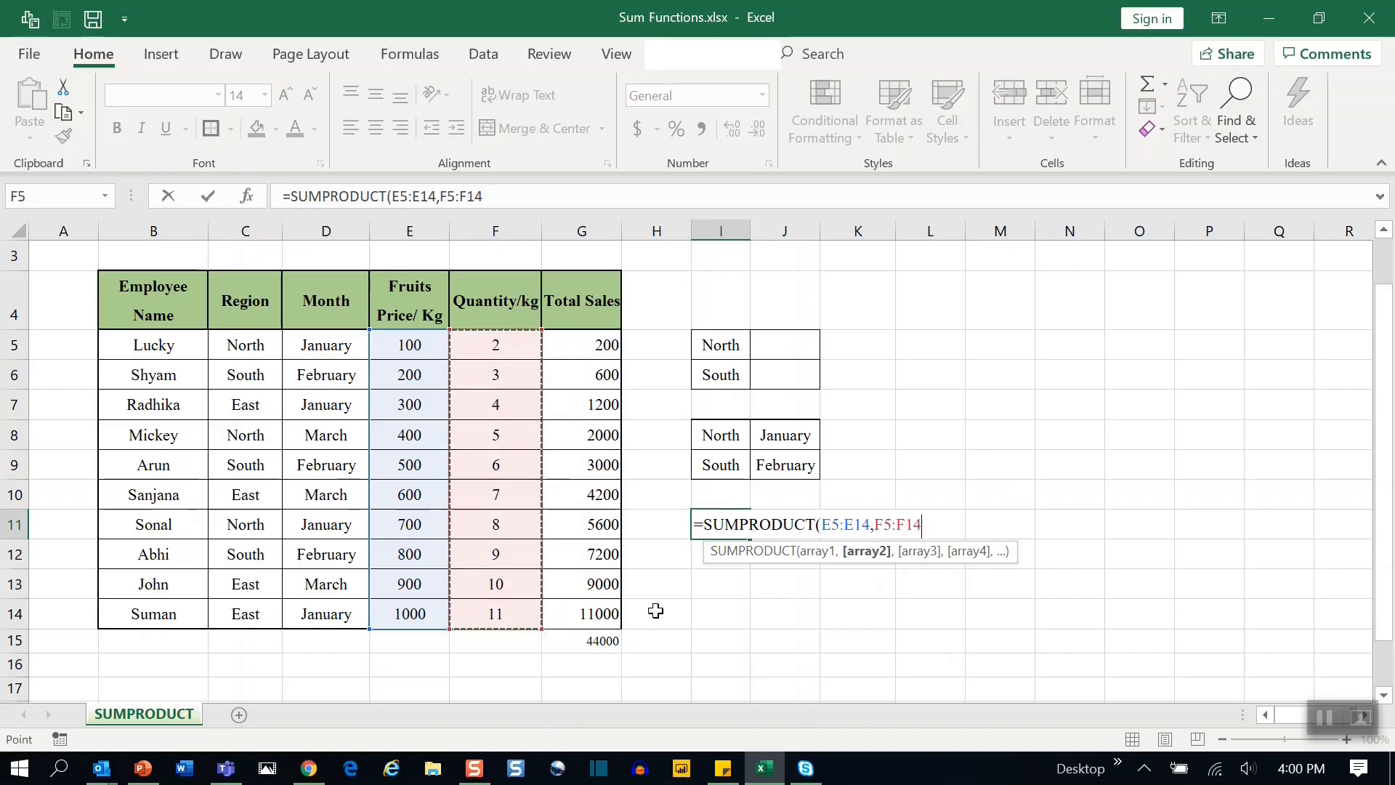
pyautogui.write(')')
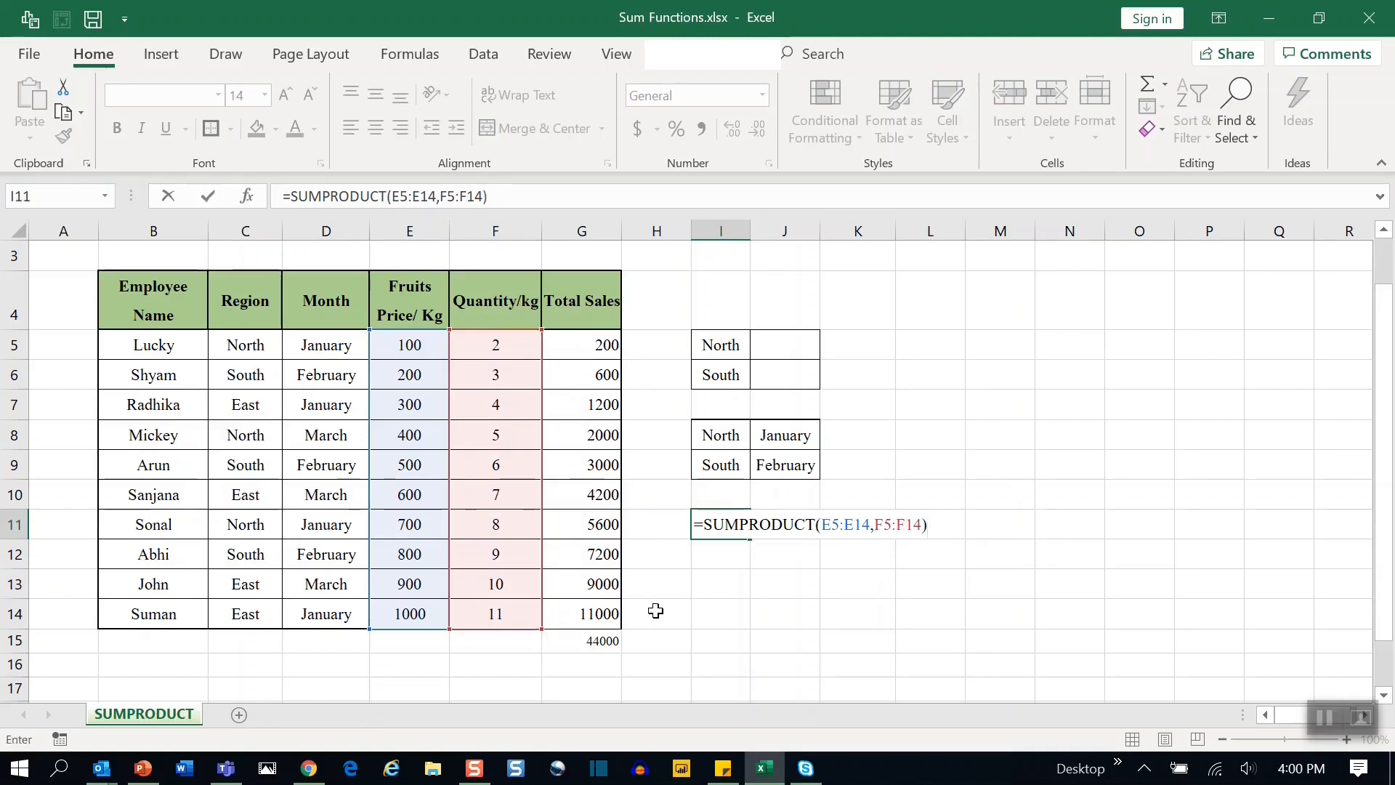
pyautogui.press('Return')
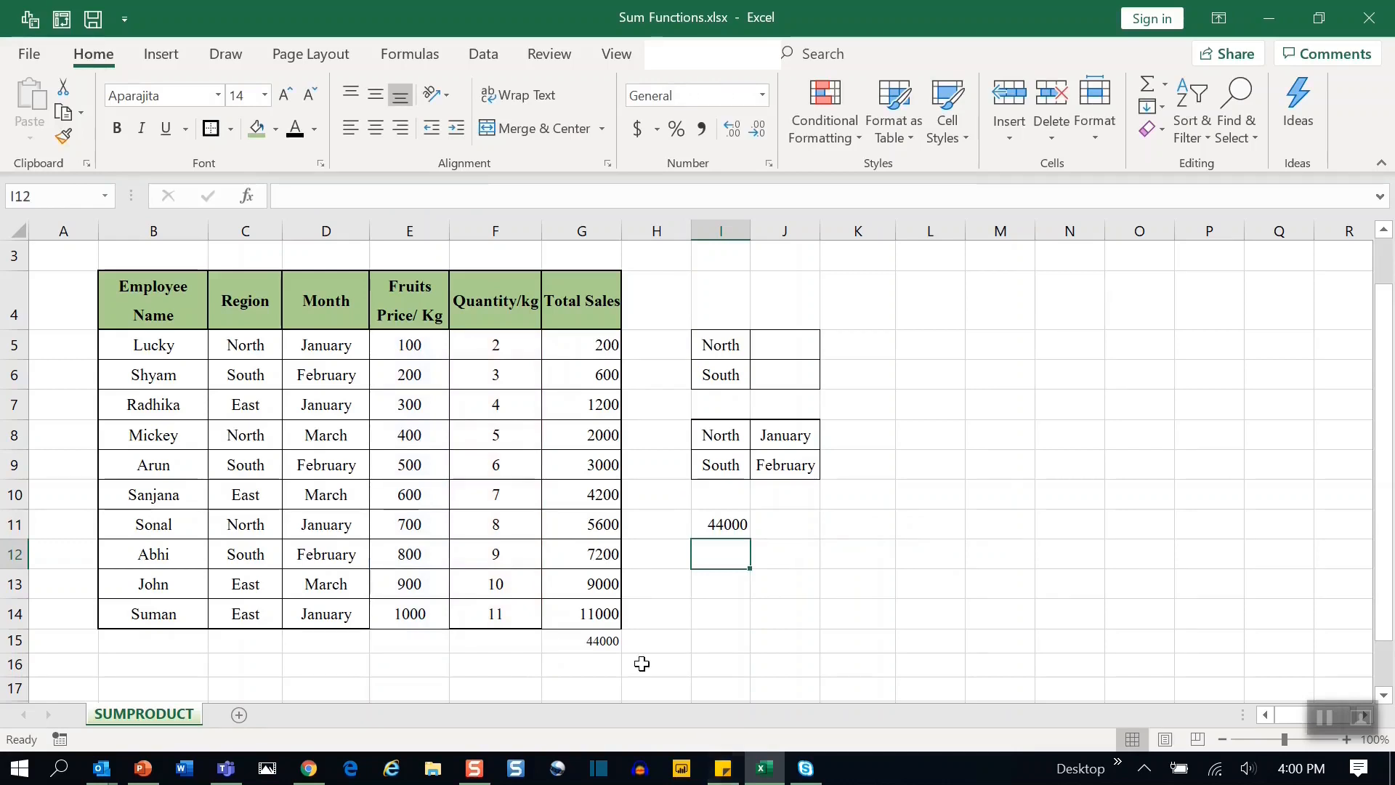
# Inspect the G15 total, the I11 SUMPRODUCT result and the North/South and month criteria cells.
pyautogui.click(601, 647)
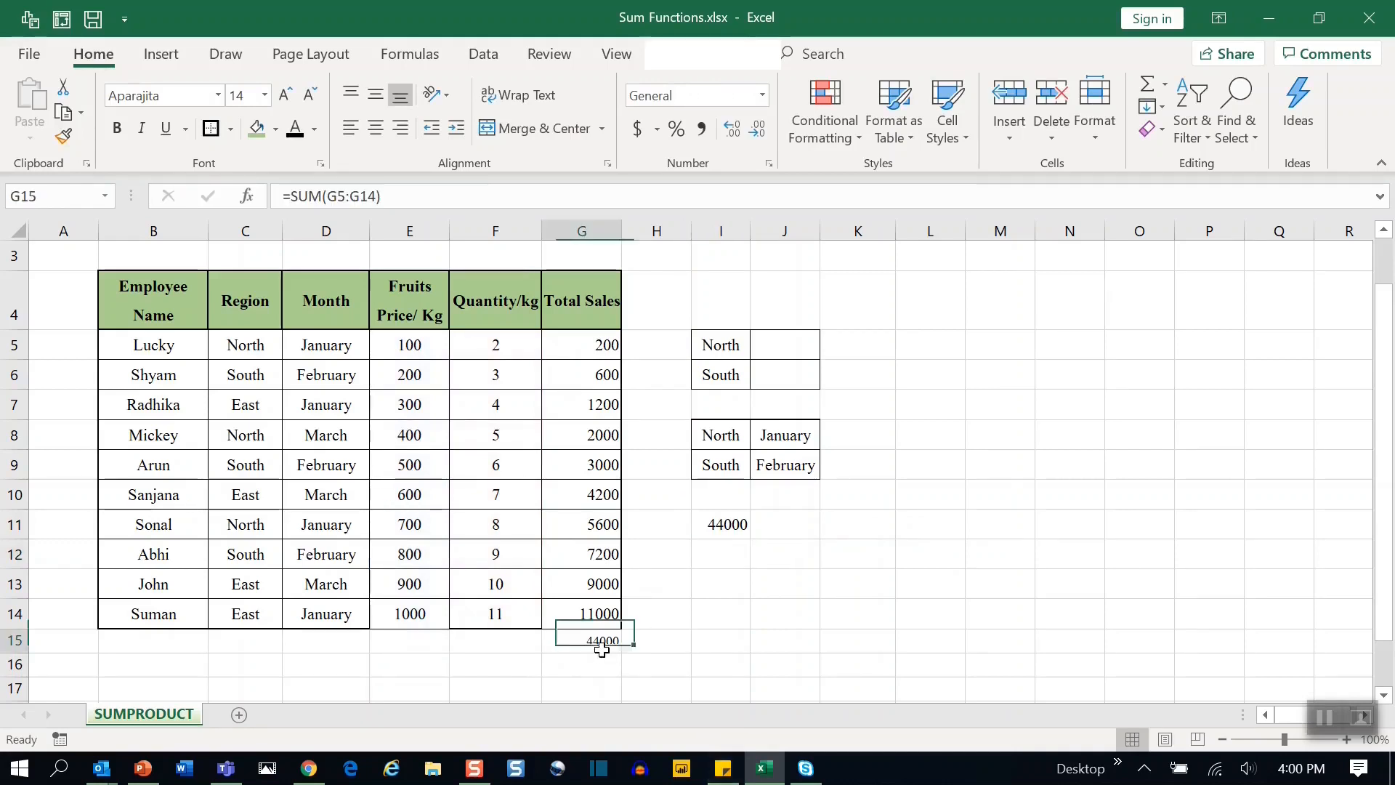
pyautogui.click(722, 524)
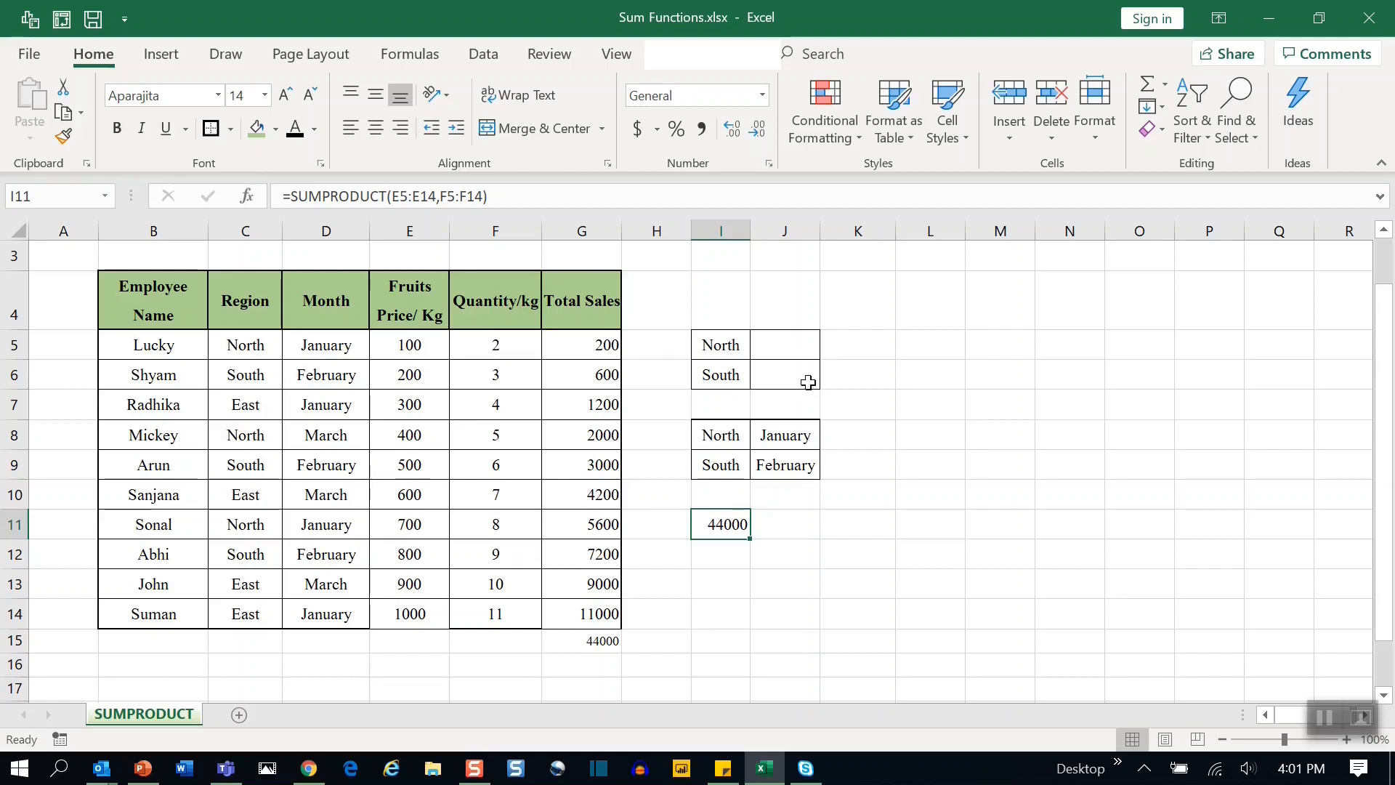
pyautogui.click(801, 350)
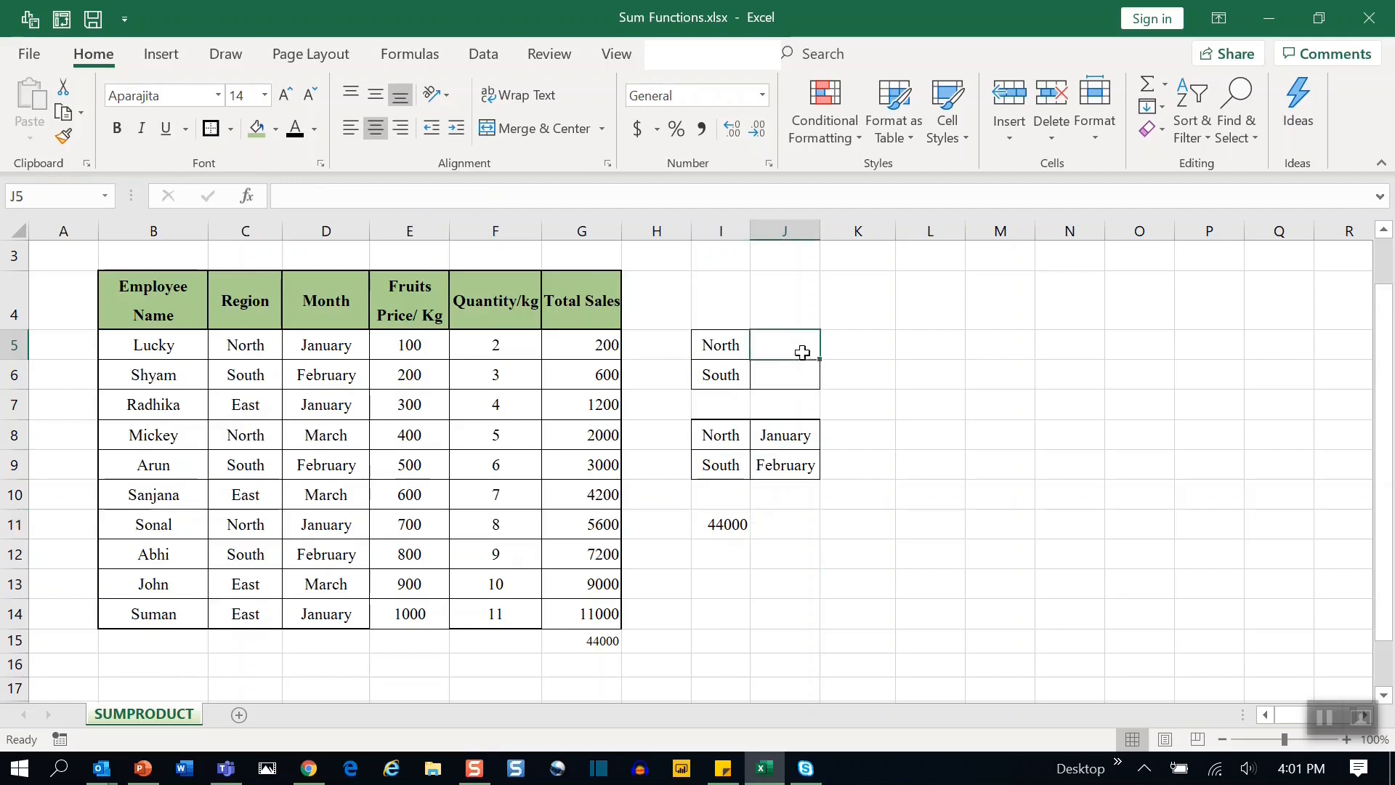
pyautogui.click(771, 375)
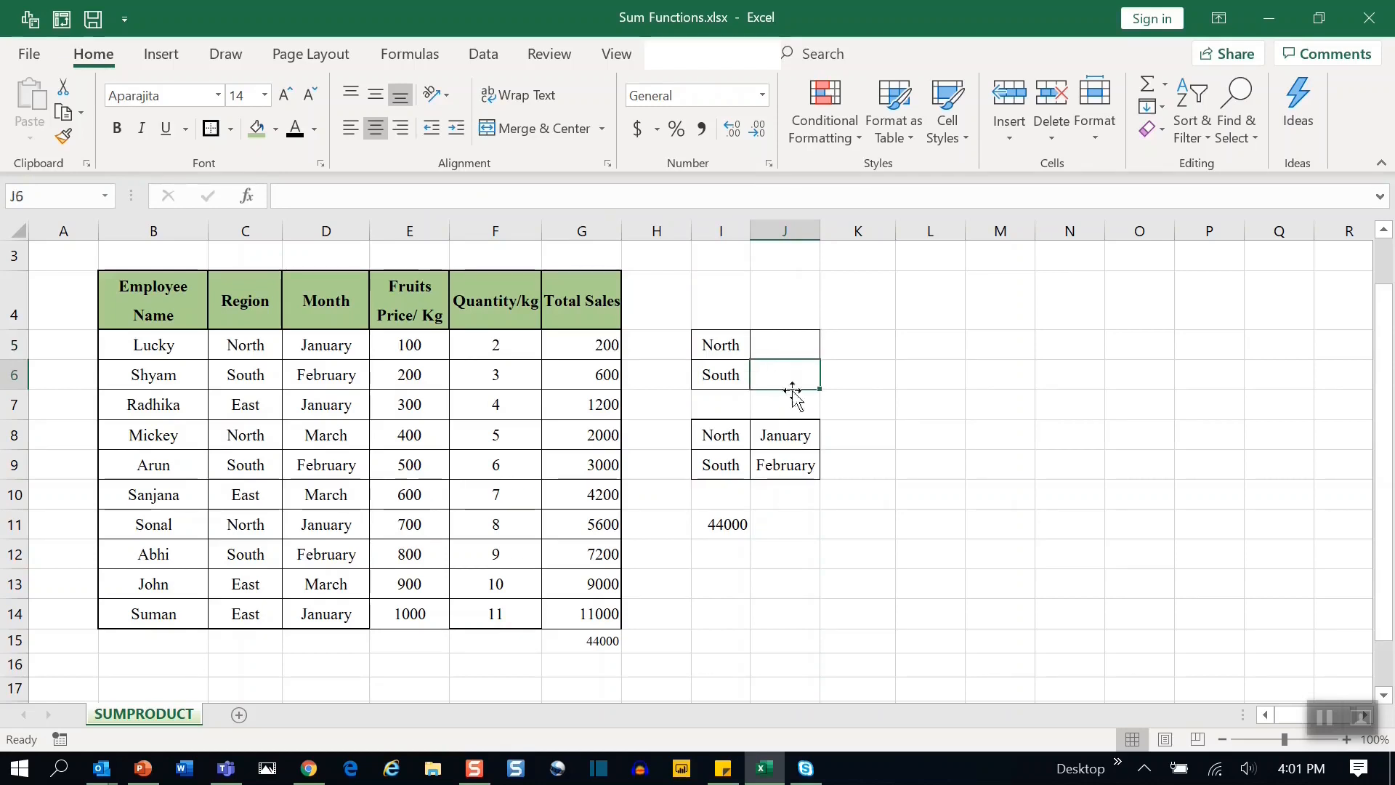
pyautogui.click(731, 443)
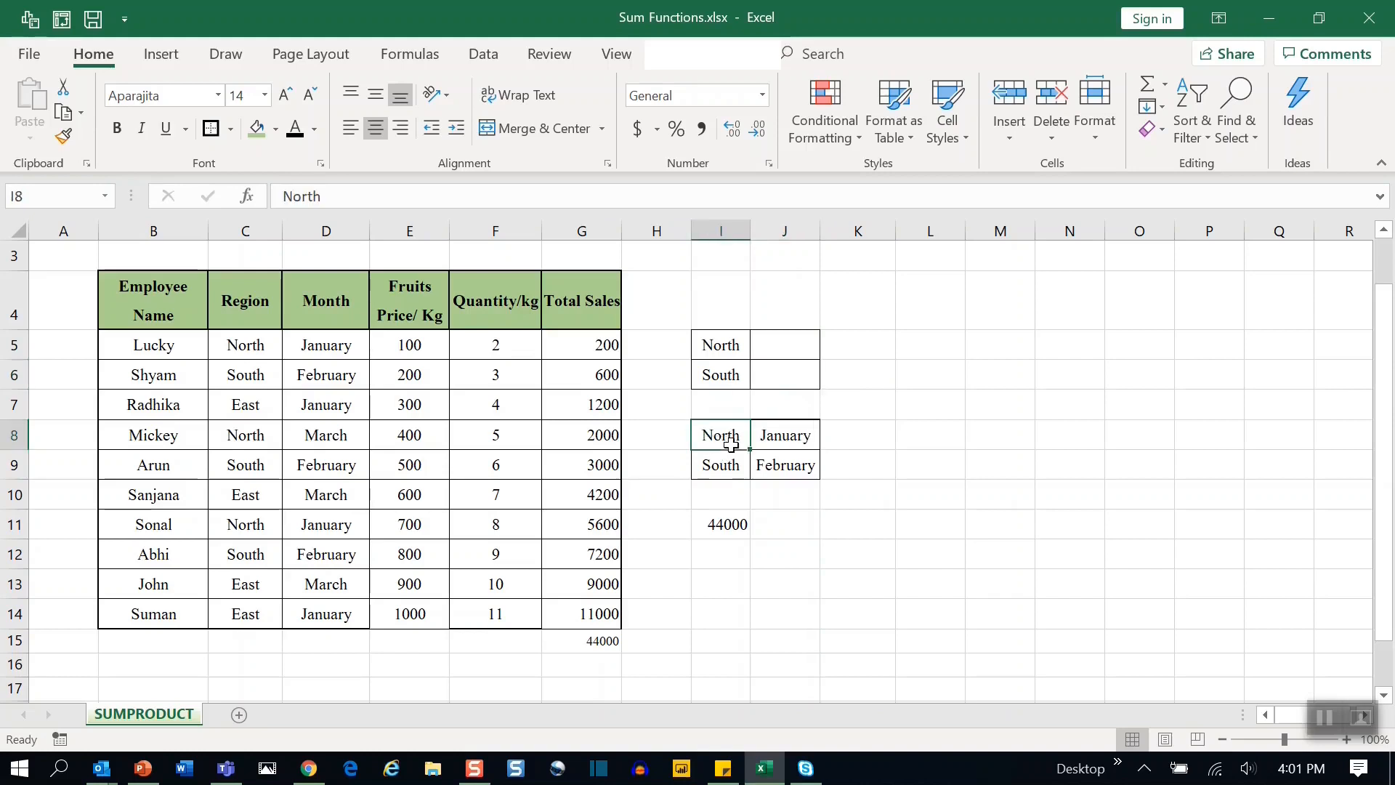
pyautogui.click(811, 439)
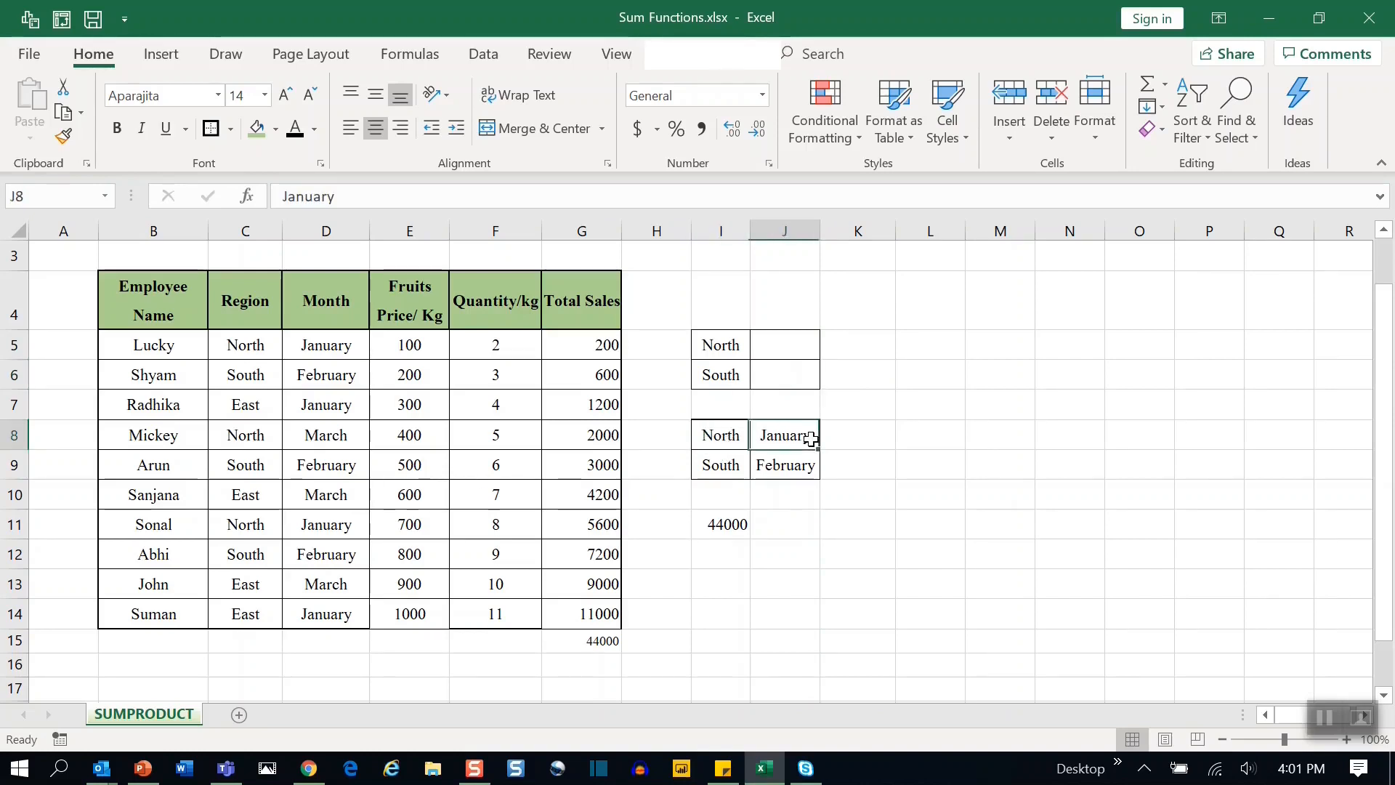
pyautogui.click(705, 475)
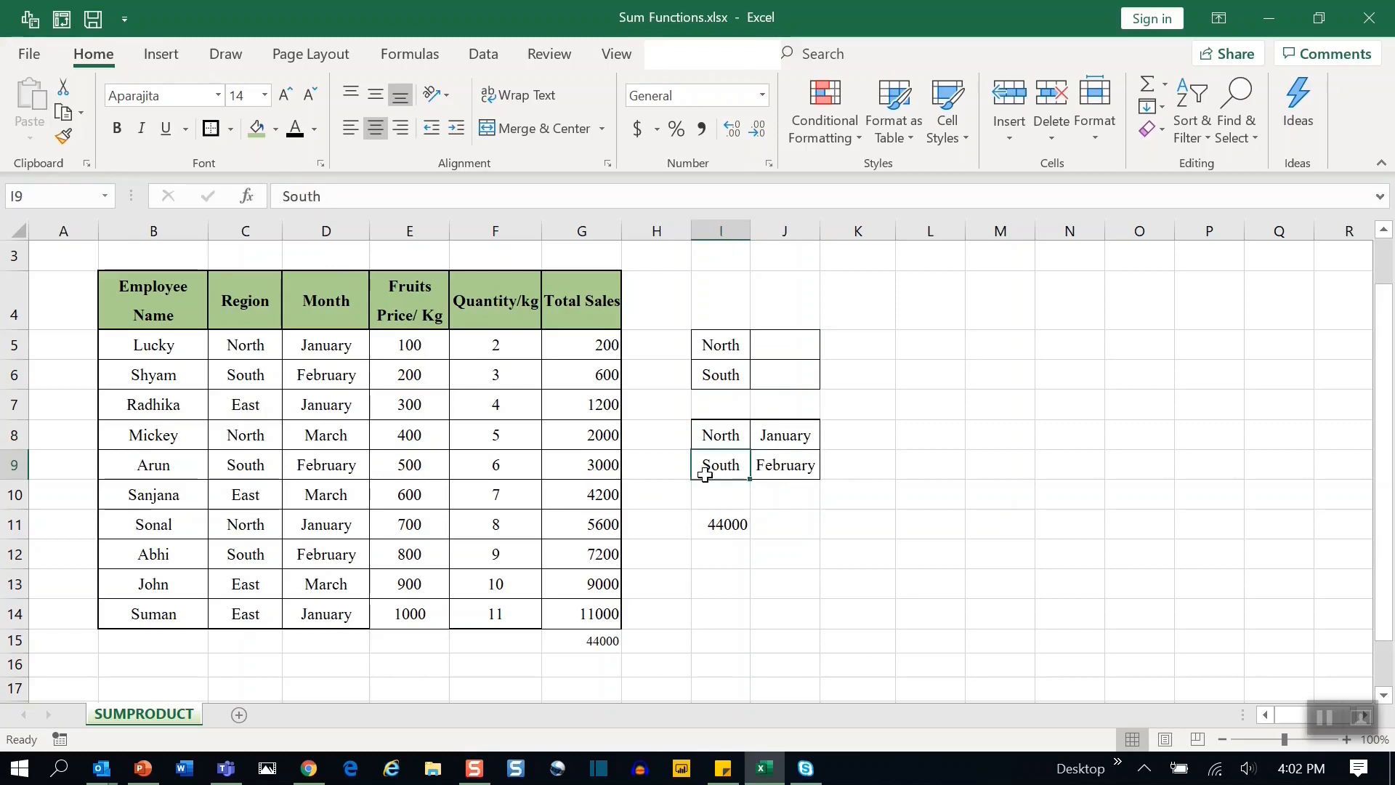
pyautogui.click(810, 476)
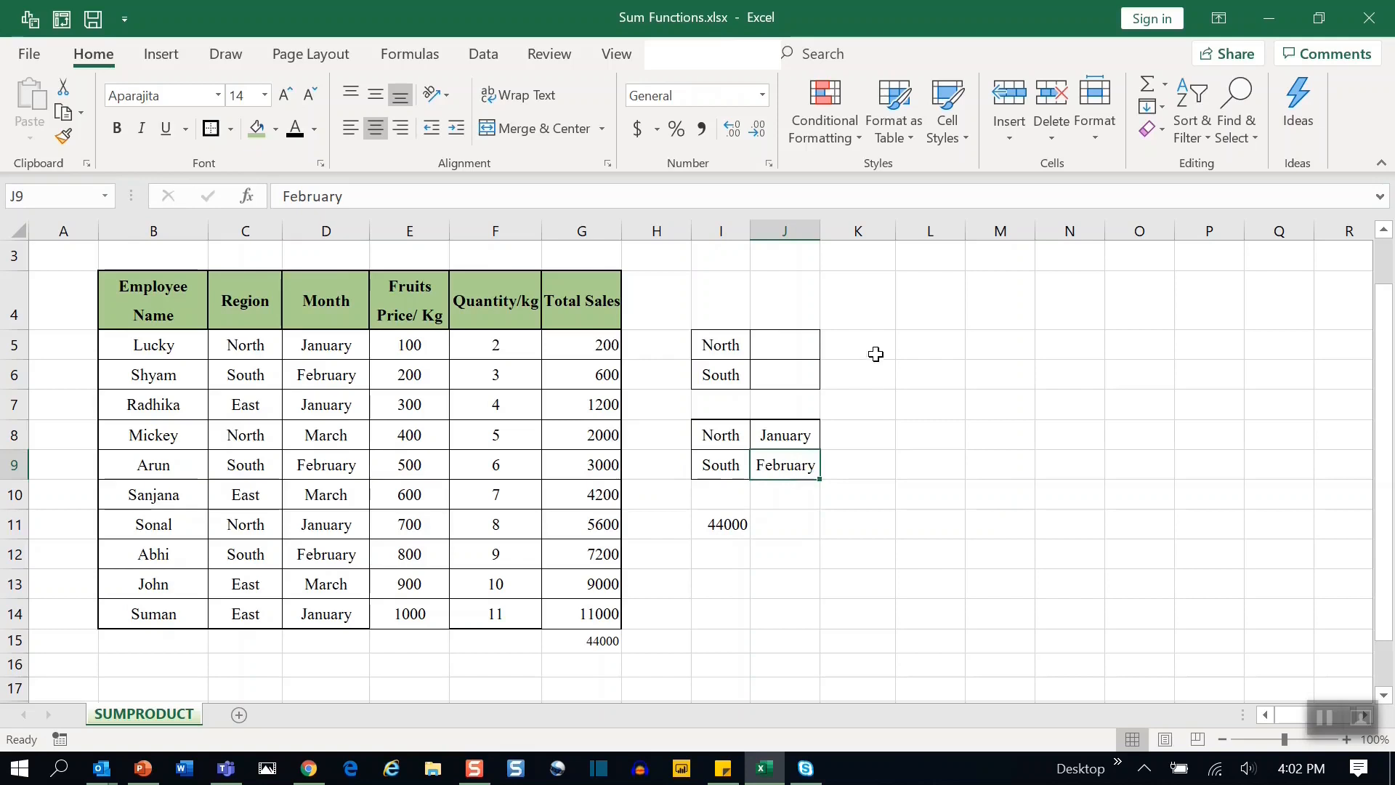
pyautogui.click(721, 344)
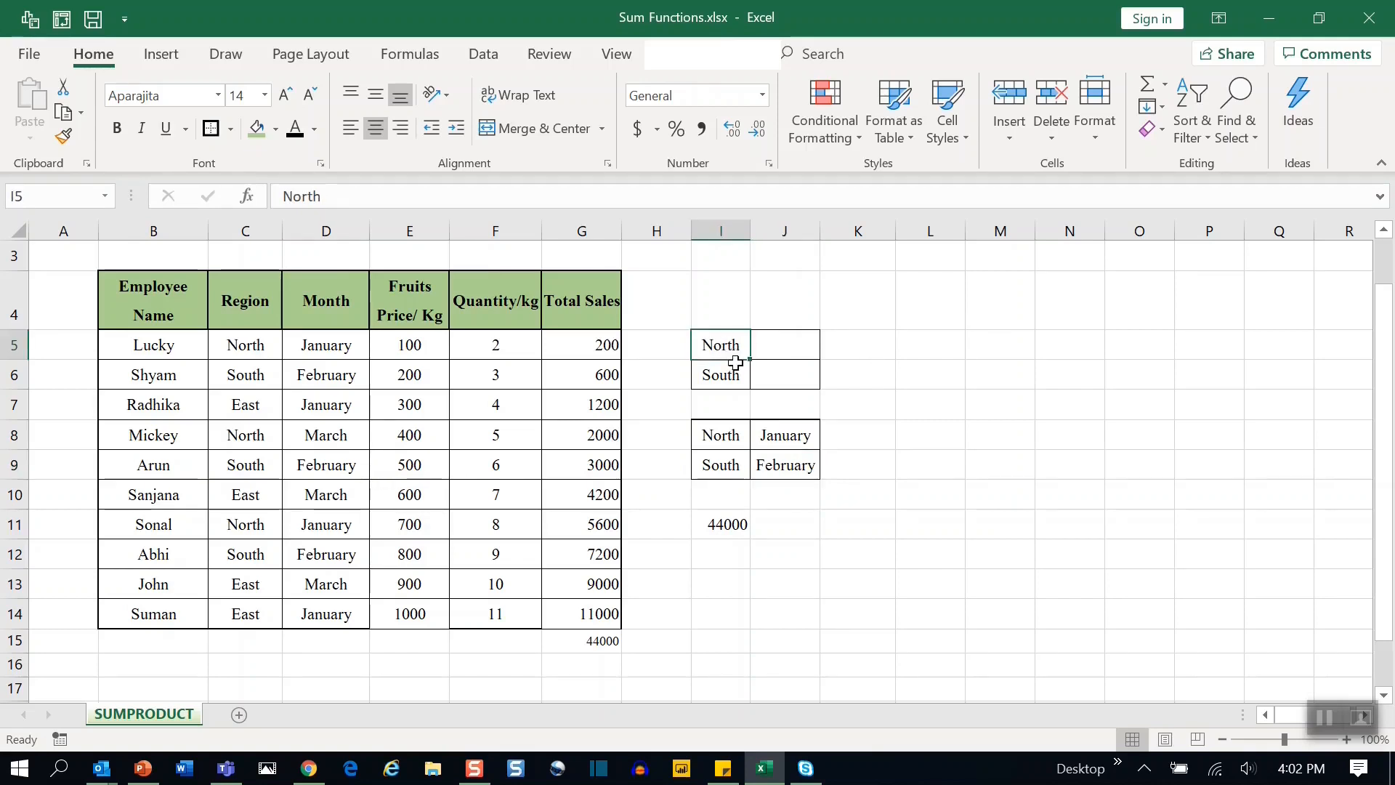
# Enter in L5 a SUMPRODUCT that multiplies (C5:C14=I5) by E5:E14 and sums it against F5:F14.
pyautogui.click(918, 343)
pyautogui.write('=')
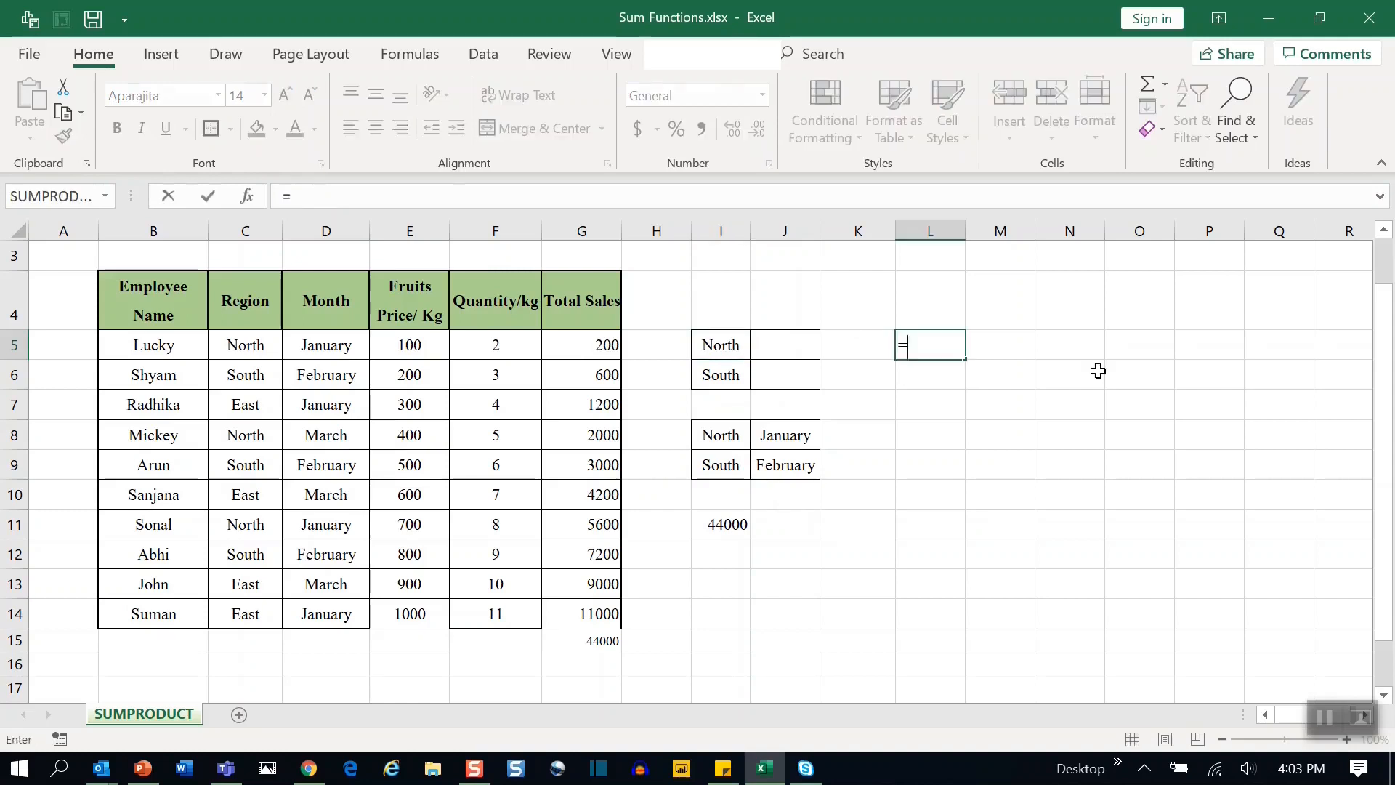
pyautogui.write('sumpro')
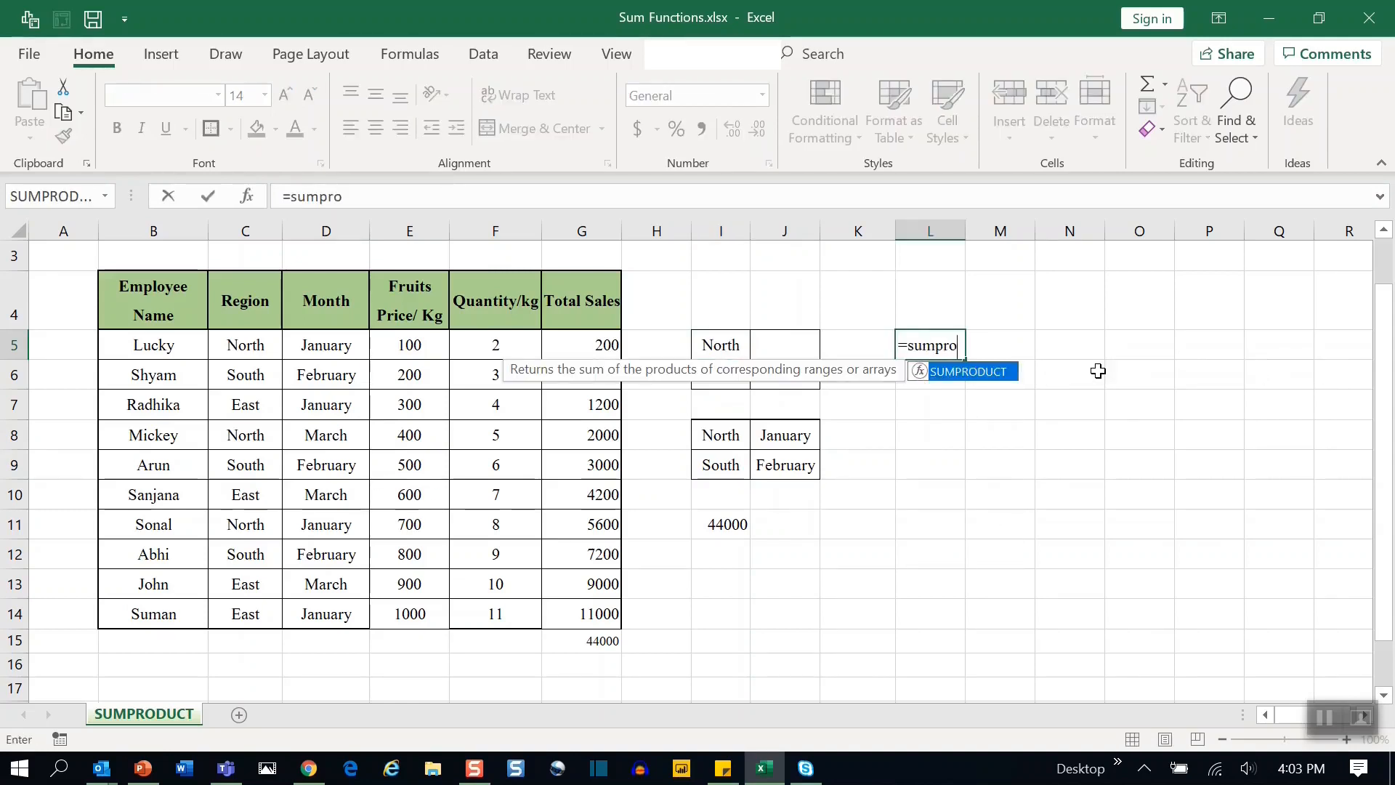
pyautogui.press('Tab')
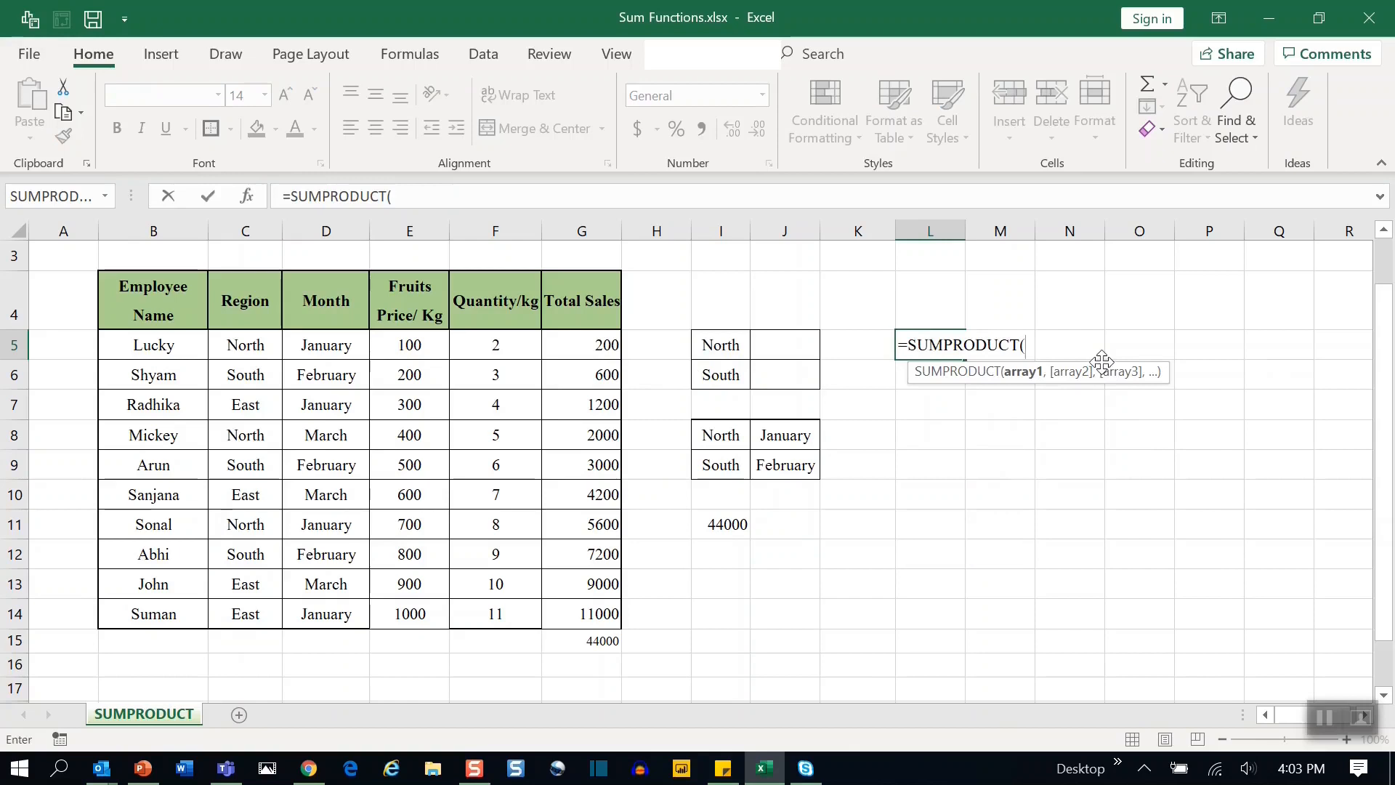
pyautogui.write('(')
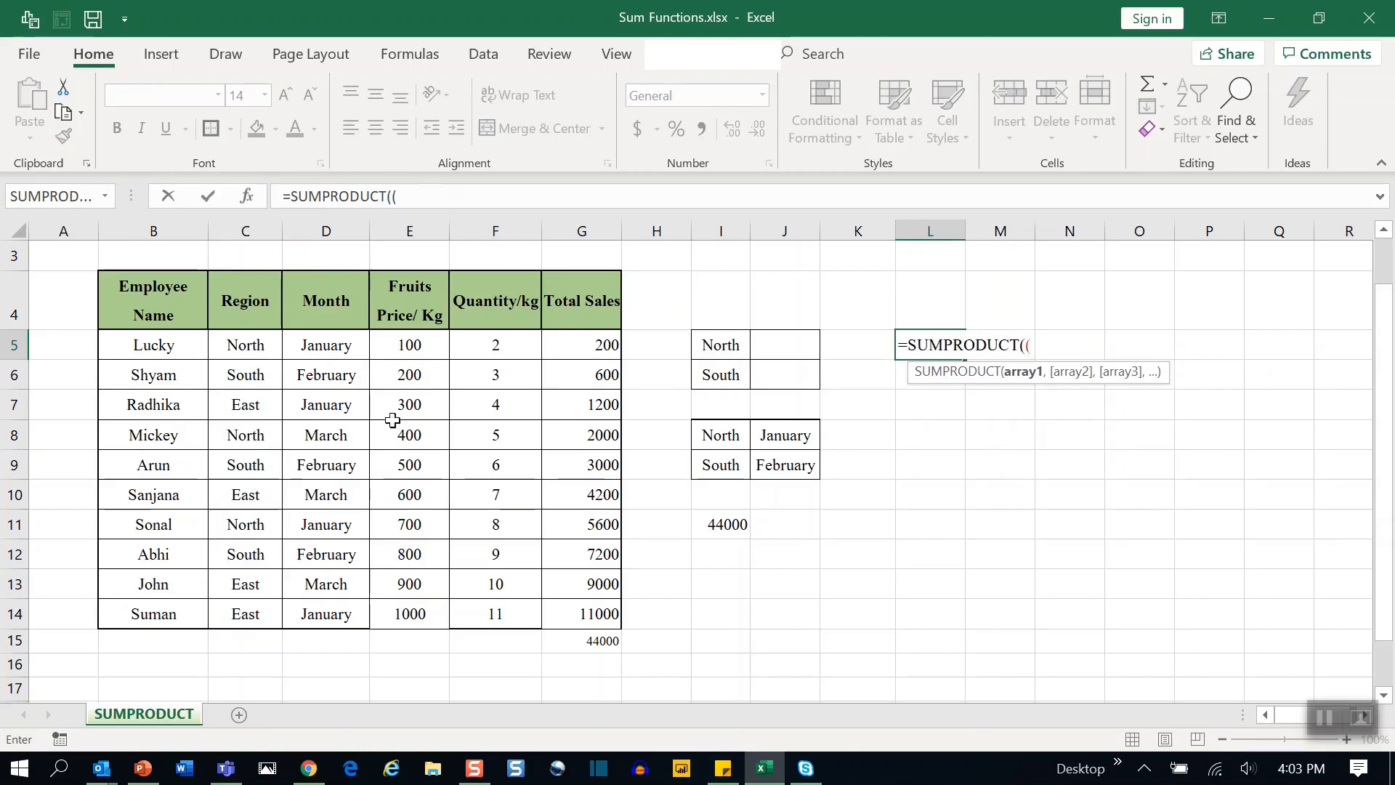
pyautogui.moveTo(246, 344); pyautogui.dragTo(245, 614)
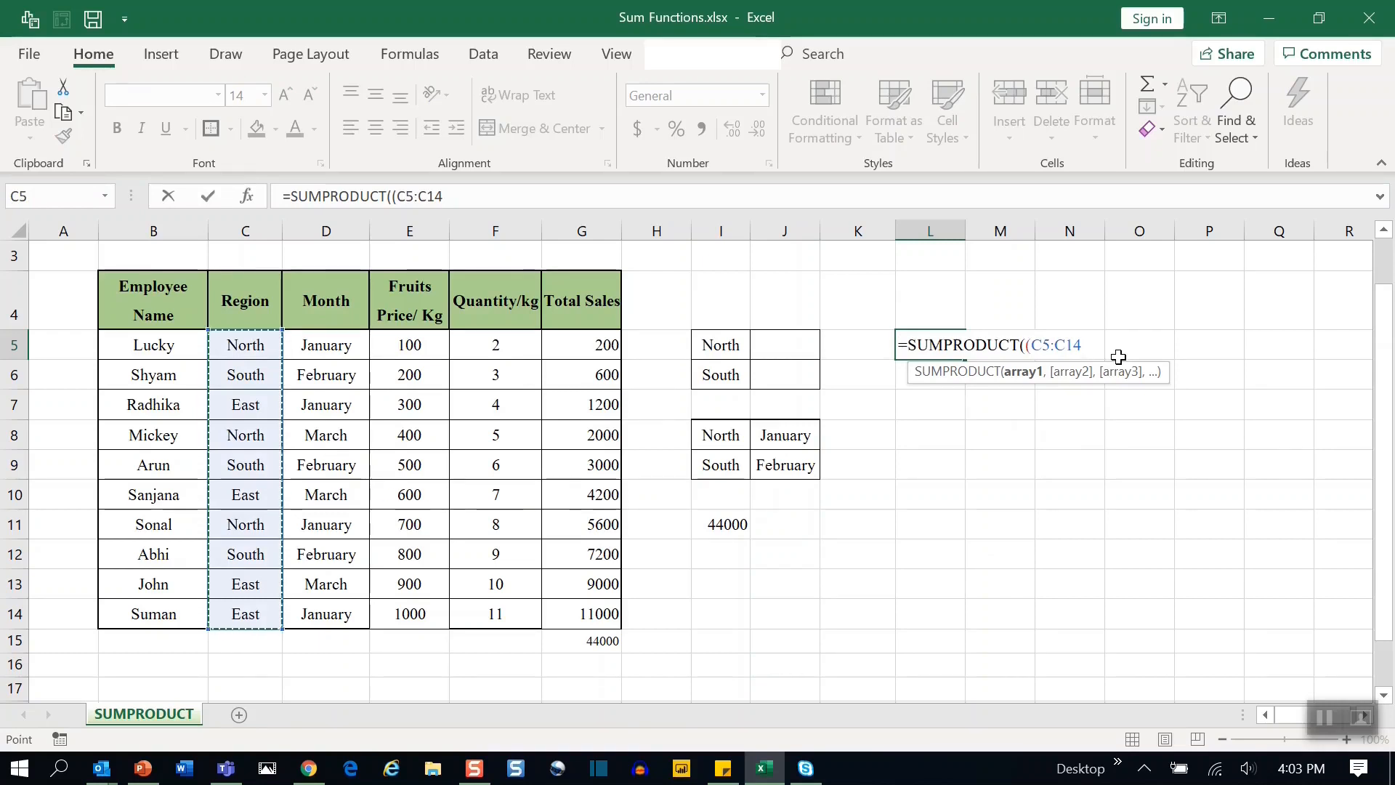
pyautogui.write('=')
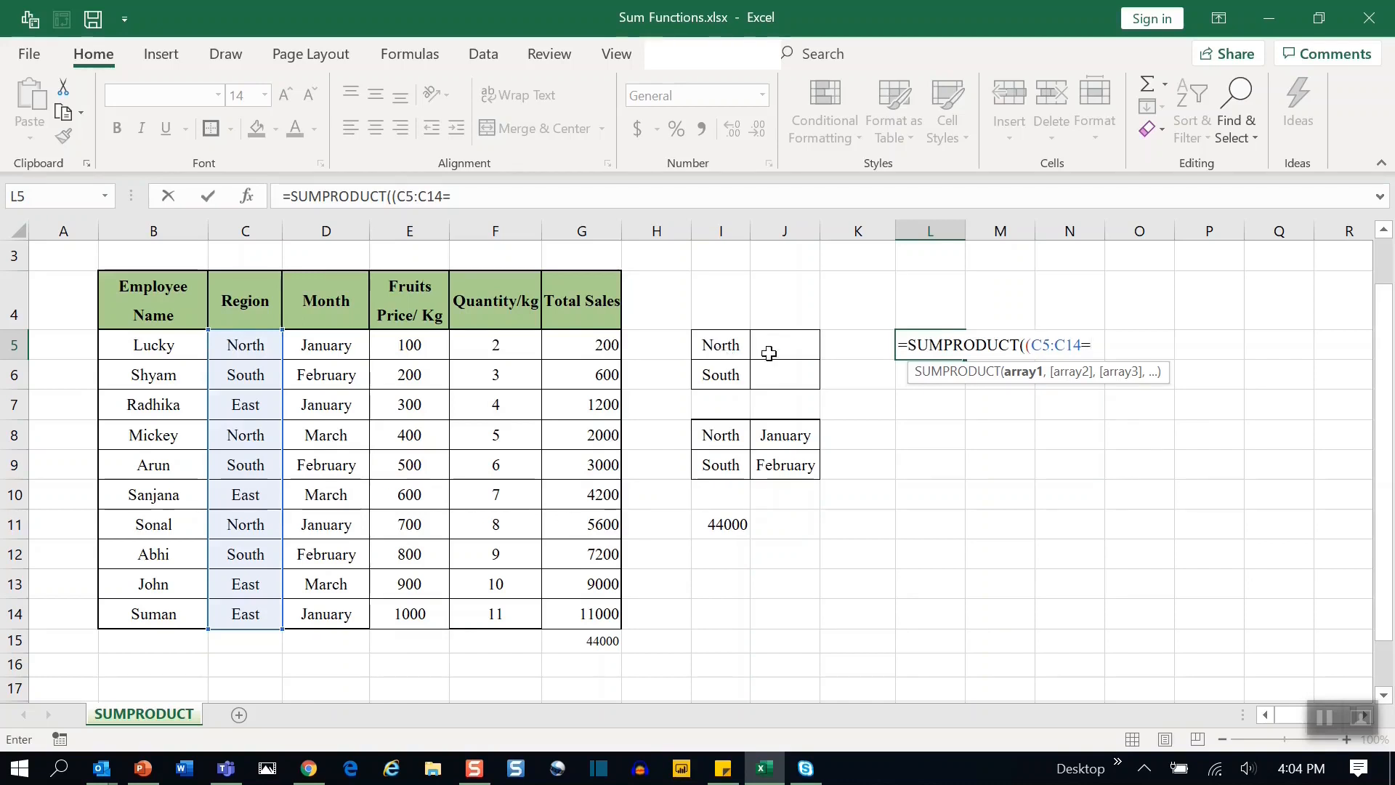
pyautogui.click(718, 343)
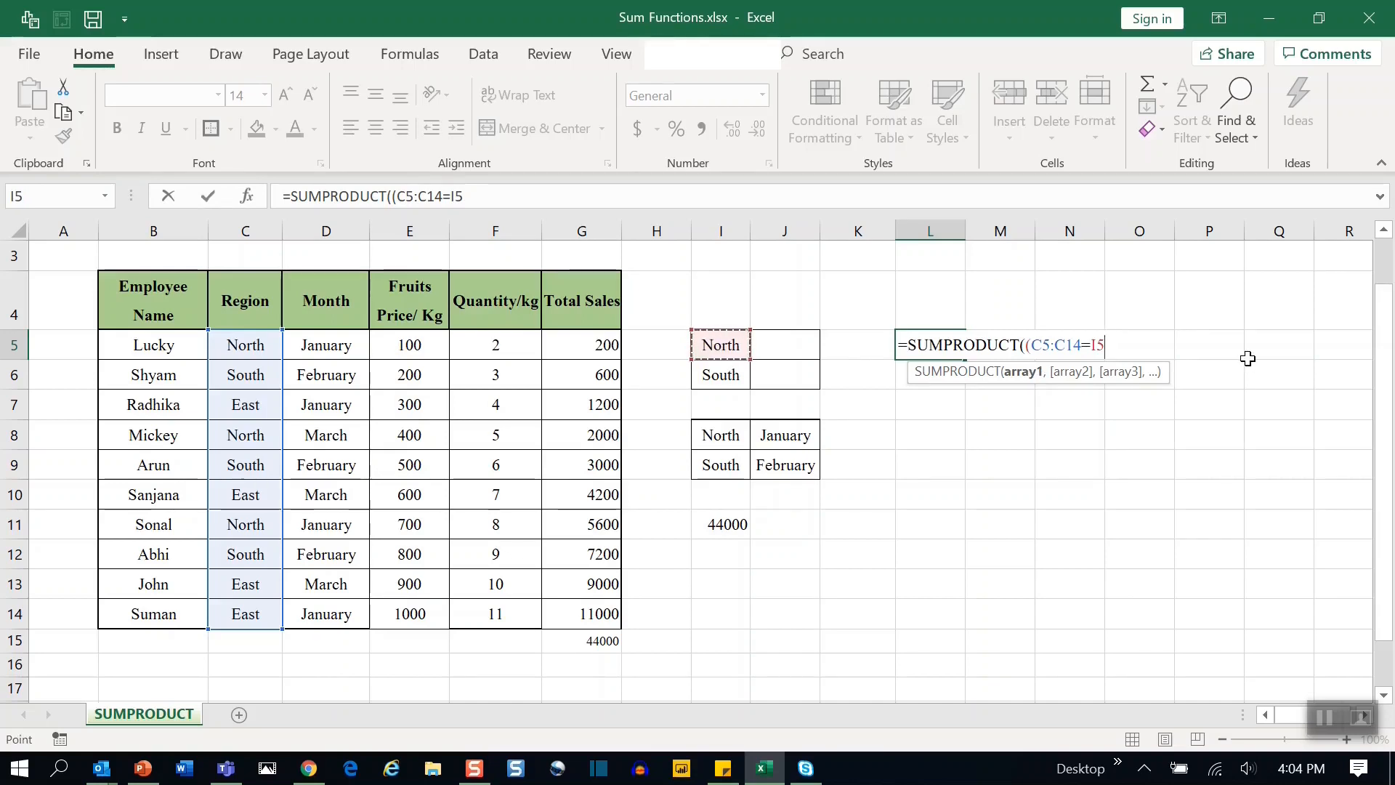
pyautogui.write(')')
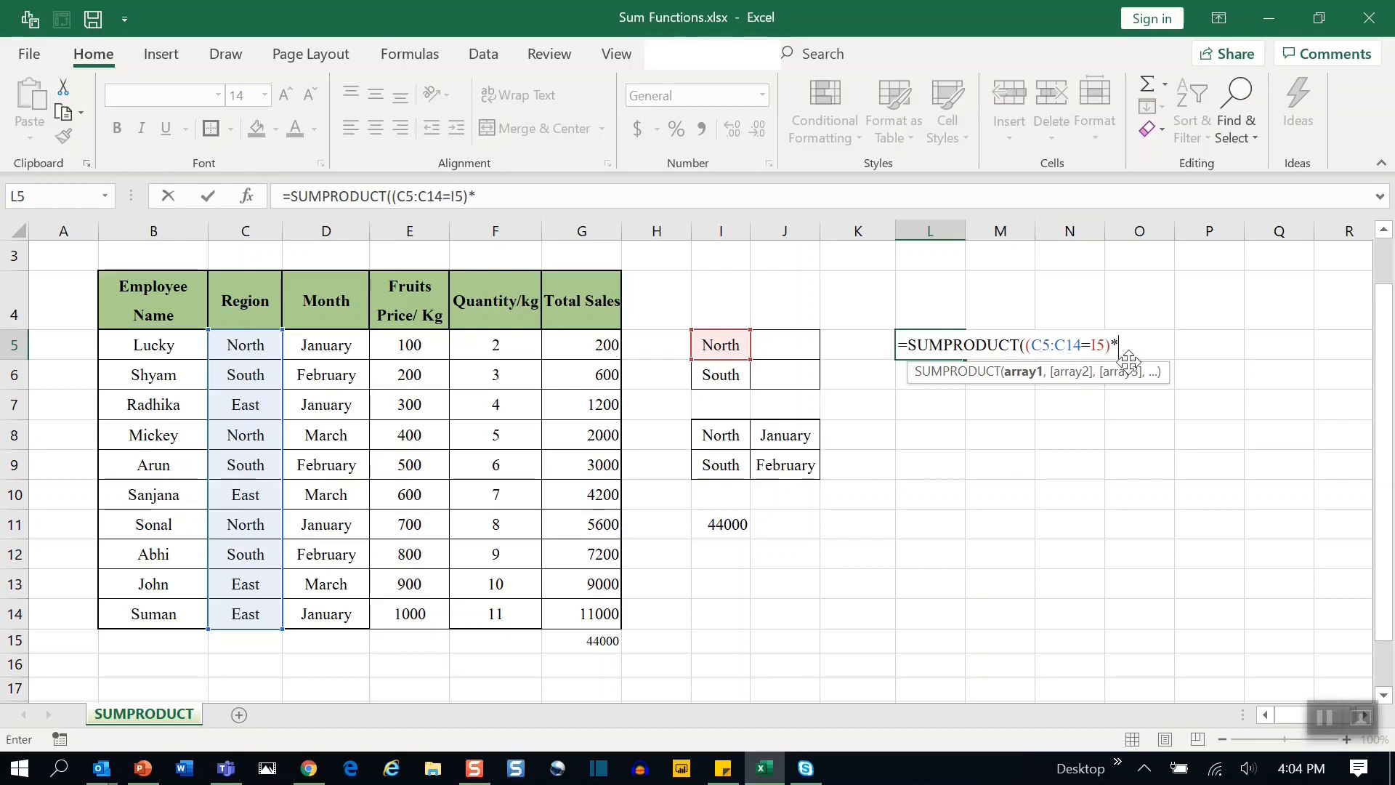
pyautogui.write('*(')
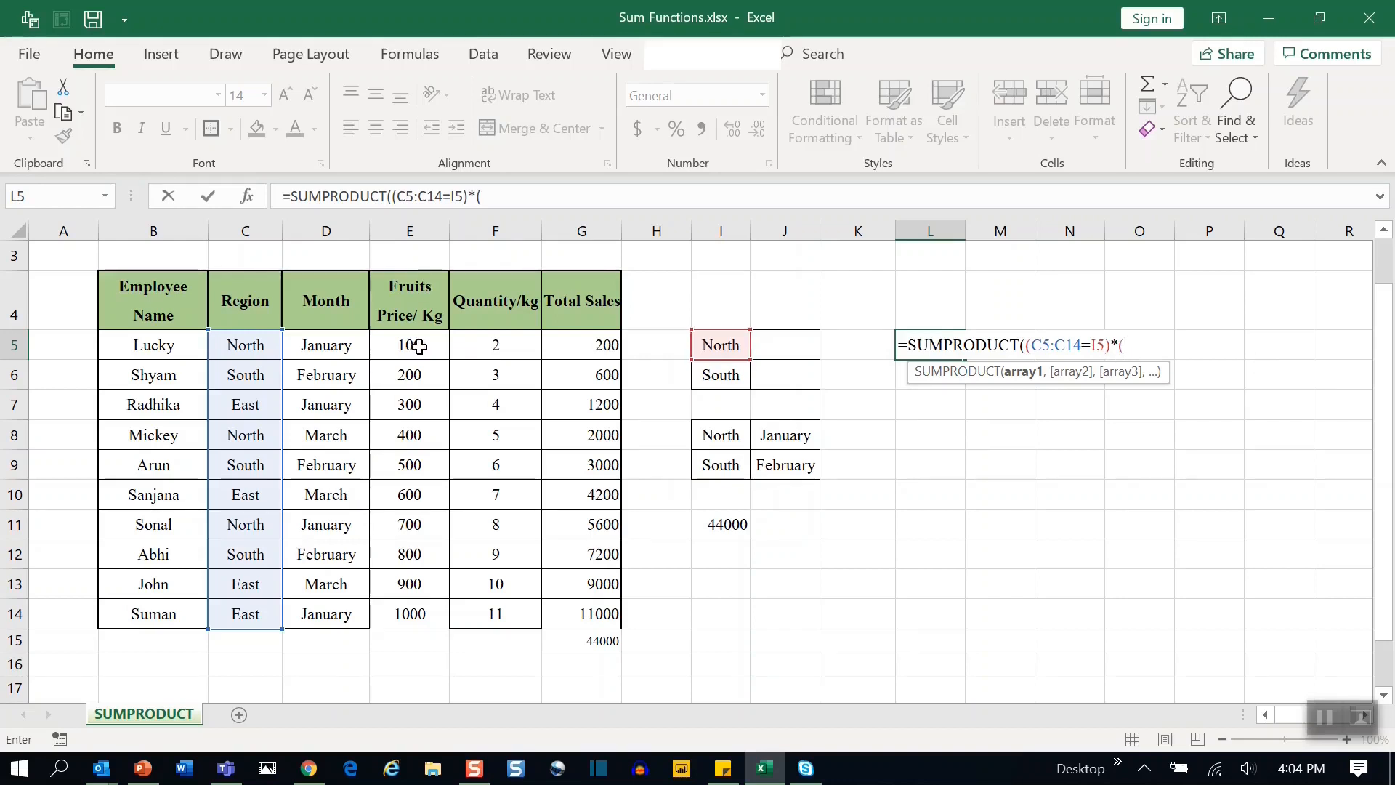
pyautogui.moveTo(420, 347); pyautogui.dragTo(424, 616)
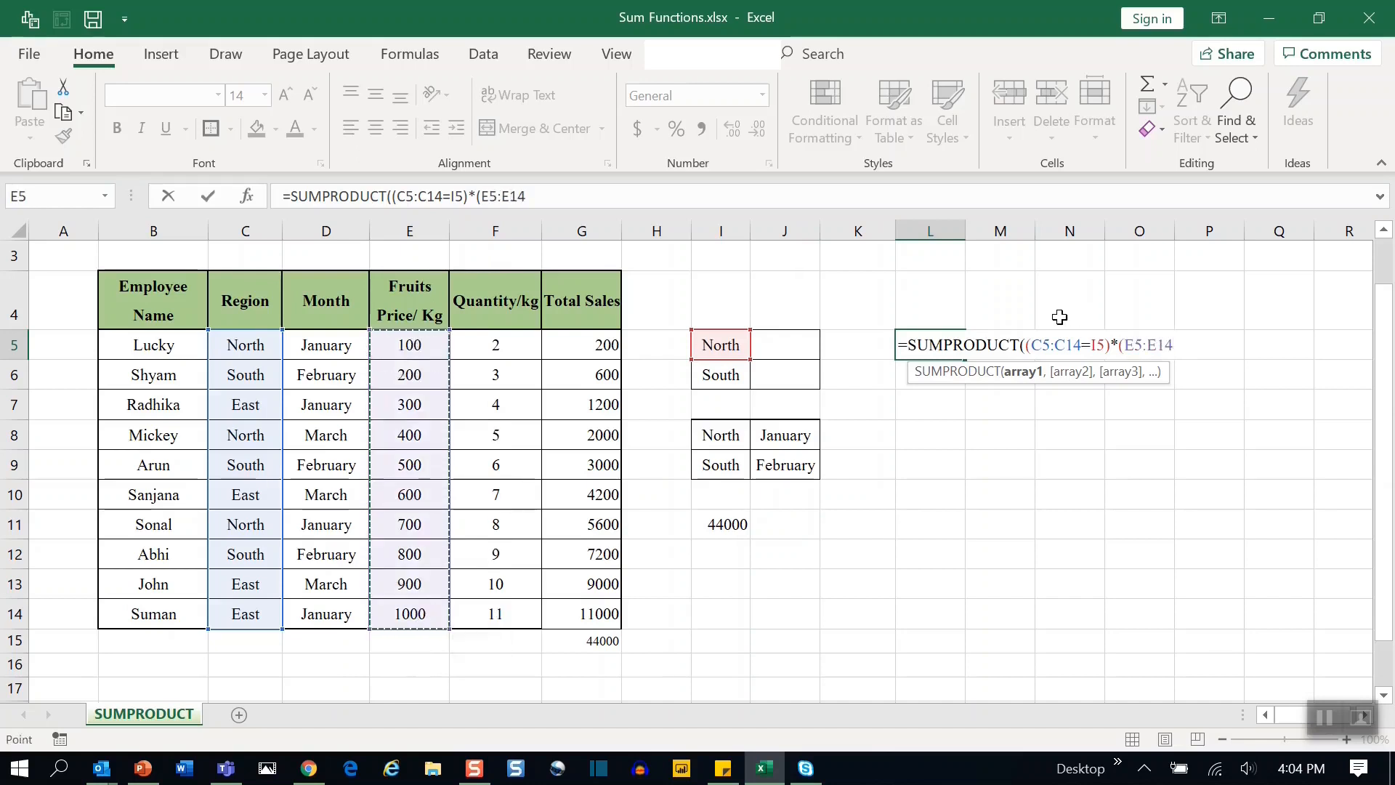
pyautogui.write('),')
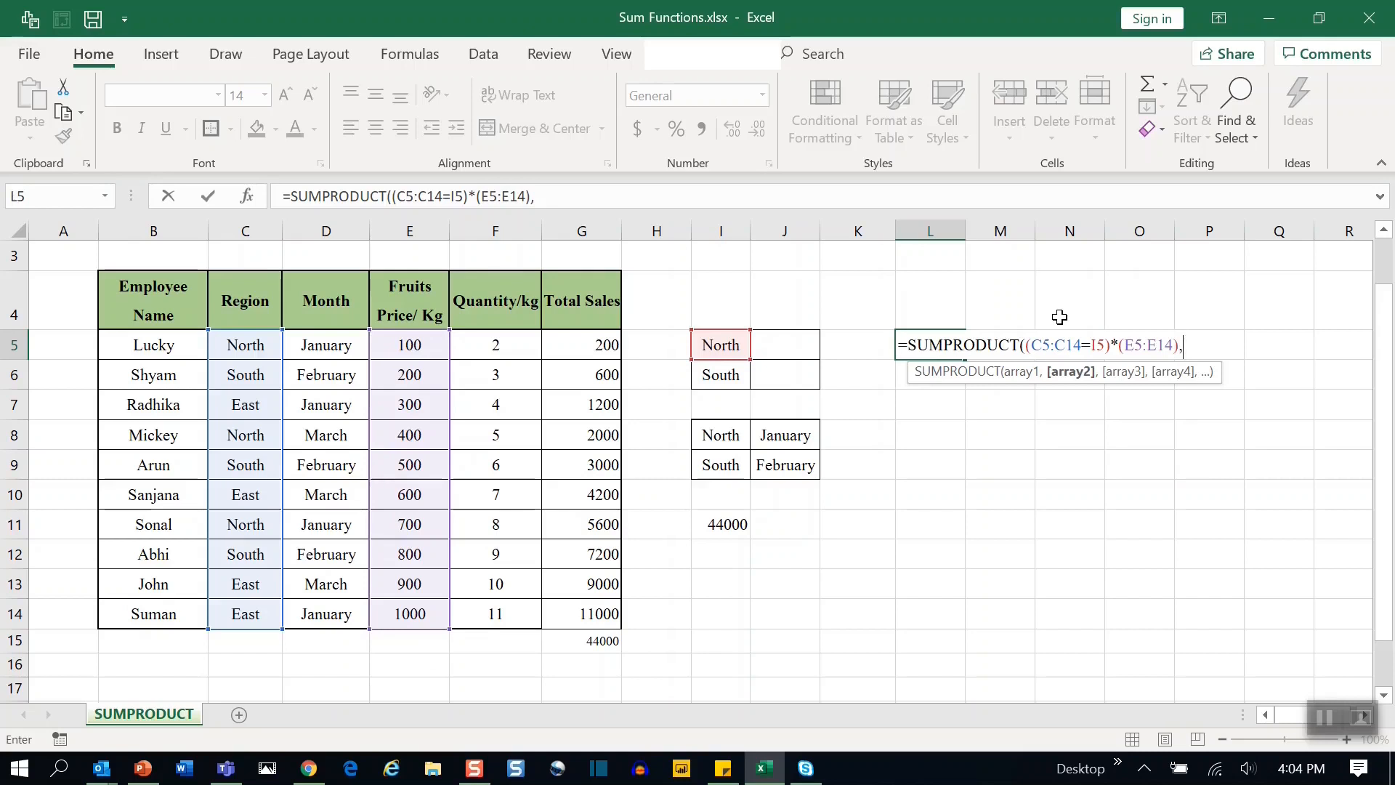
pyautogui.moveTo(497, 345); pyautogui.dragTo(495, 612)
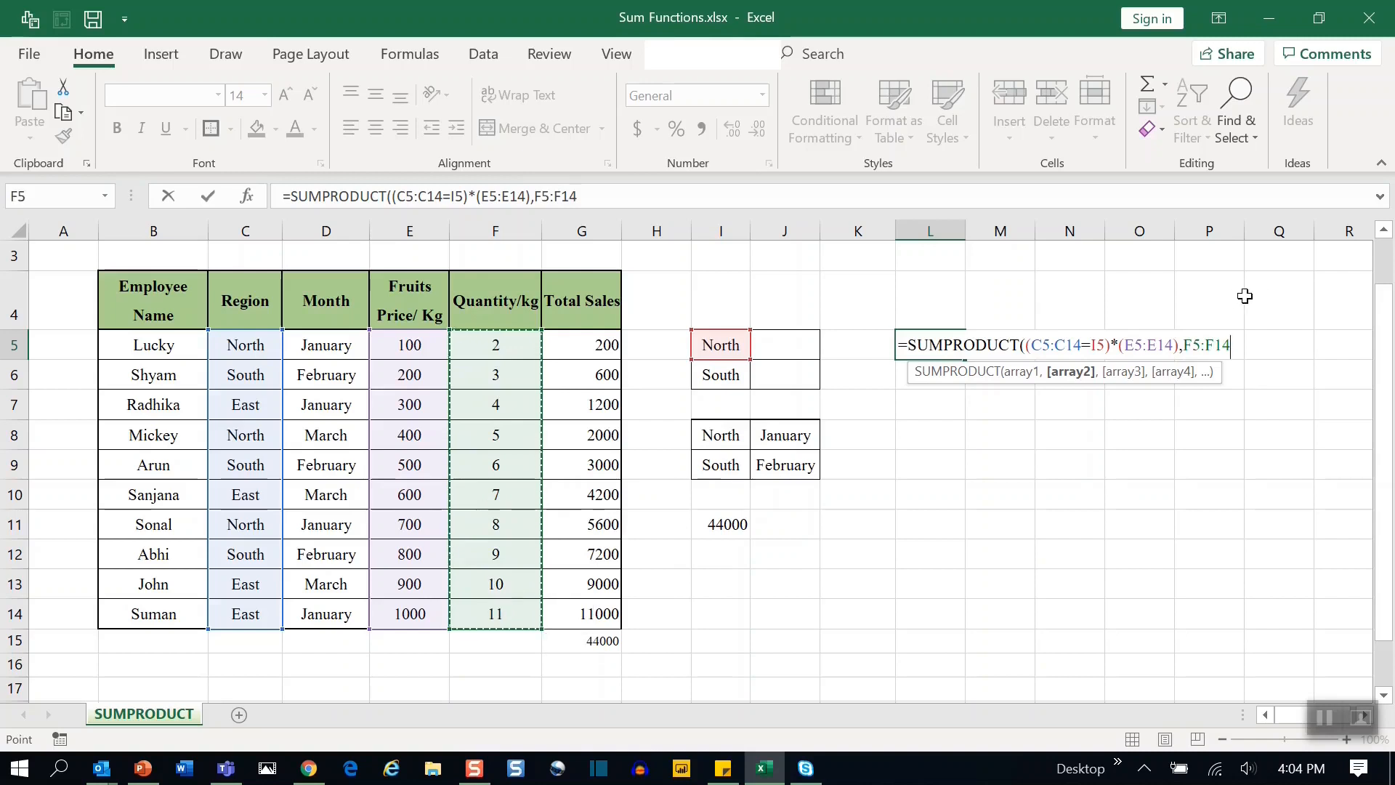
pyautogui.write(')')
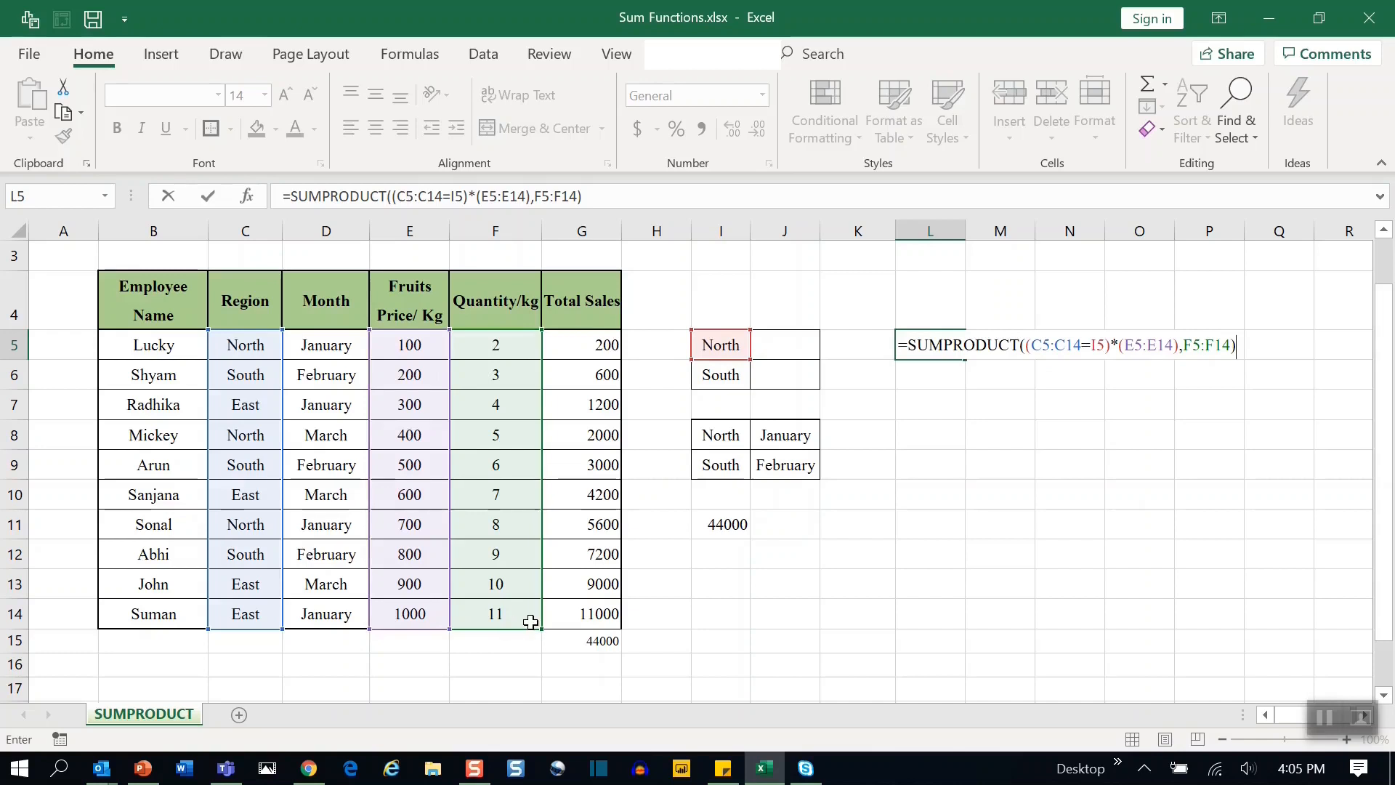
pyautogui.press('Return')
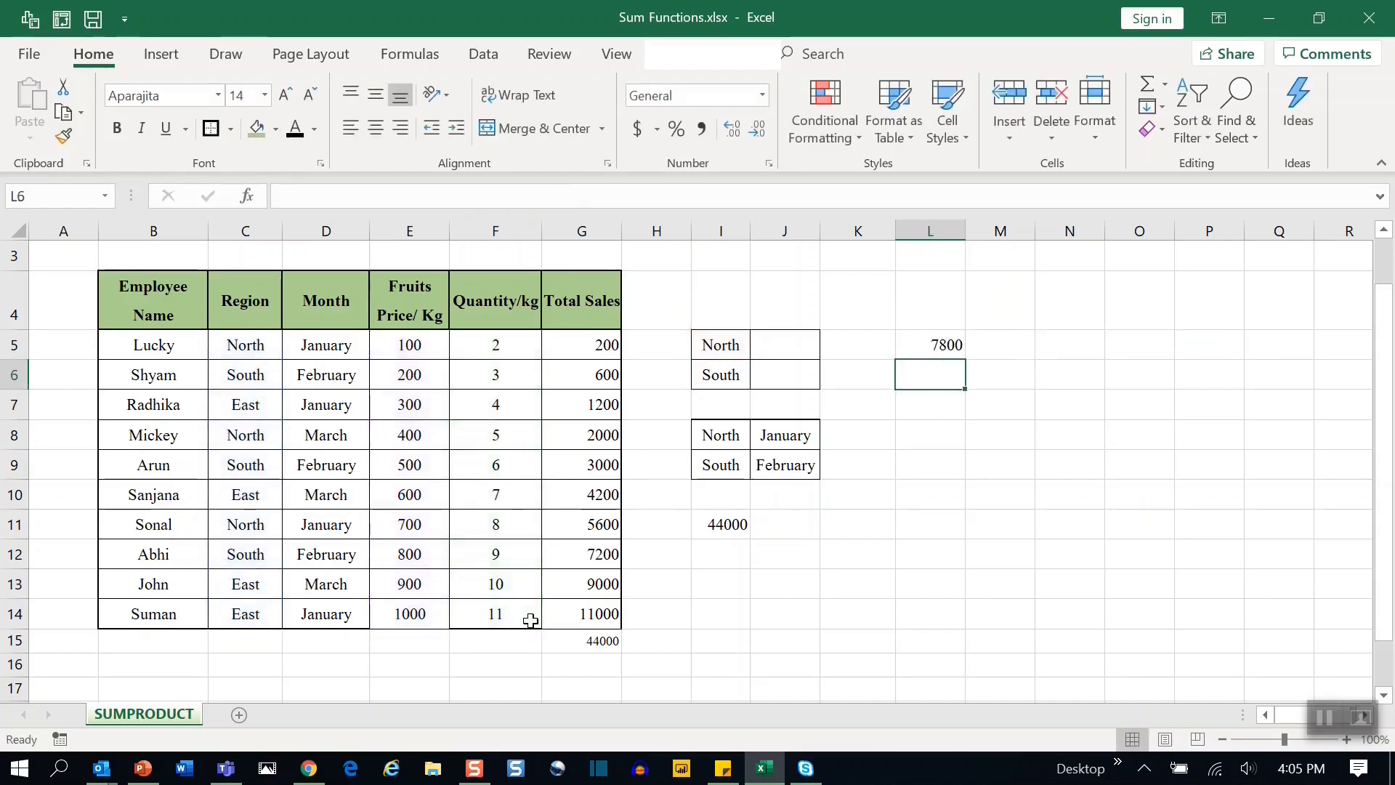
# Highlight the North rows' Total Sales cells G5, G8 and G11 with a yellow fill.
pyautogui.click(908, 346)
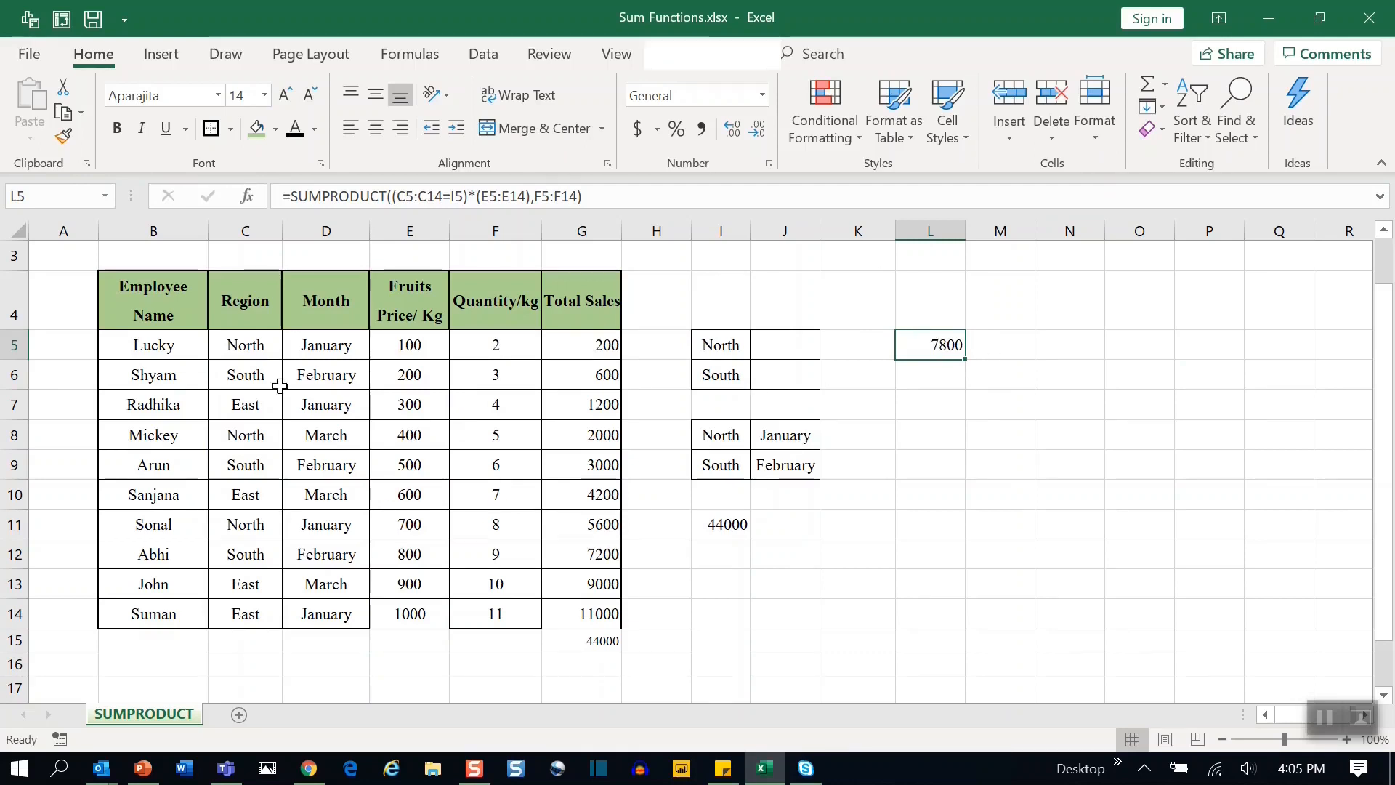
pyautogui.click(237, 345)
pyautogui.press('Right')
pyautogui.press('Right')
pyautogui.press('Right')
pyautogui.press('Right')
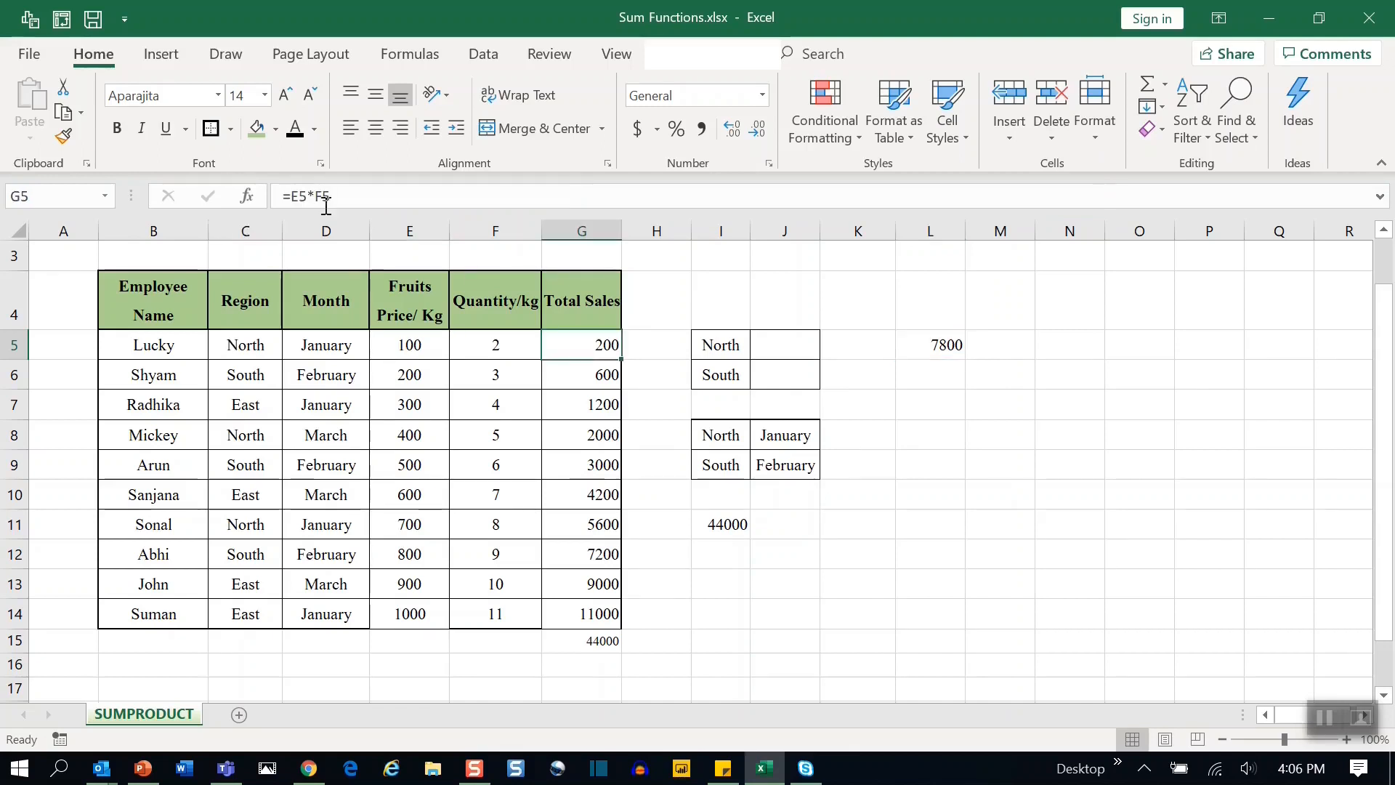
pyautogui.click(275, 131)
pyautogui.click(301, 290)
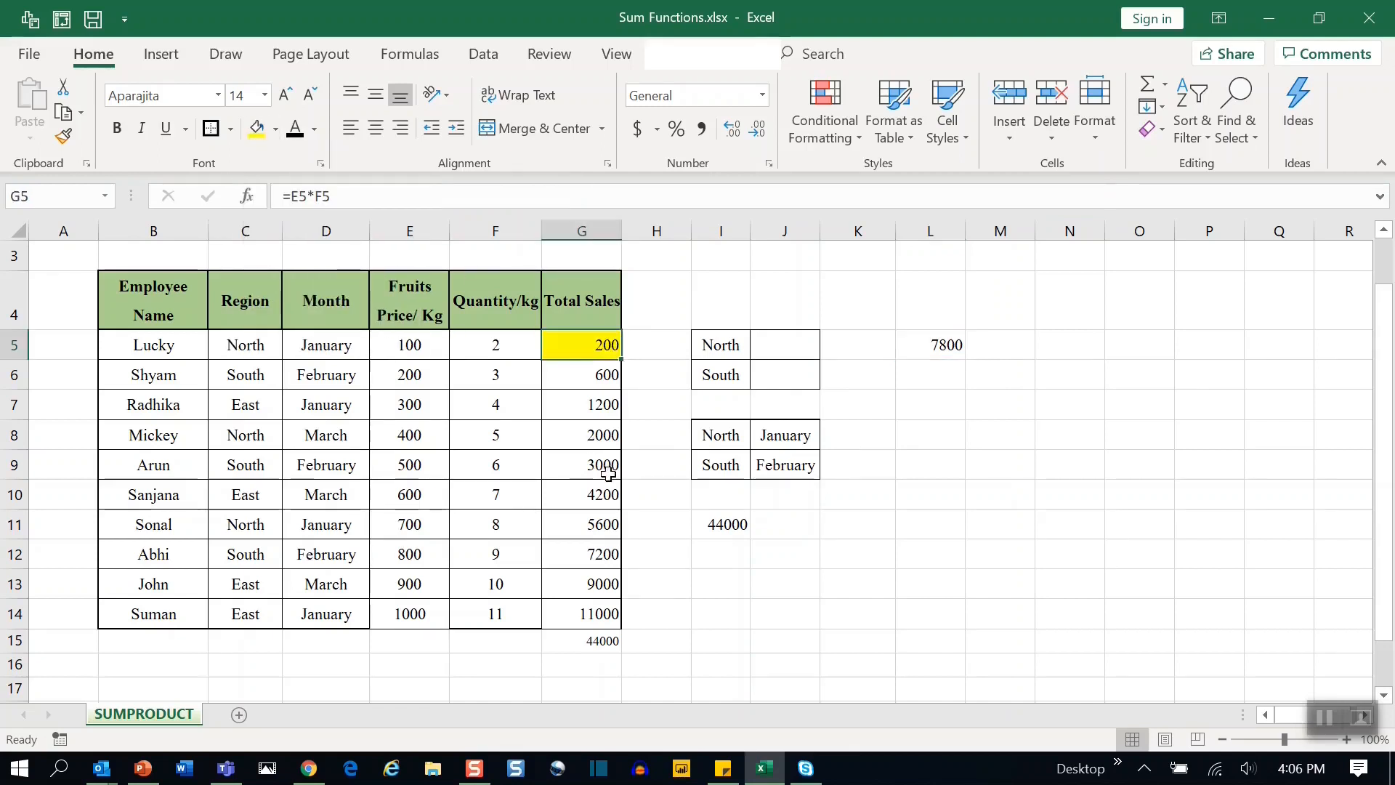
pyautogui.click(608, 435)
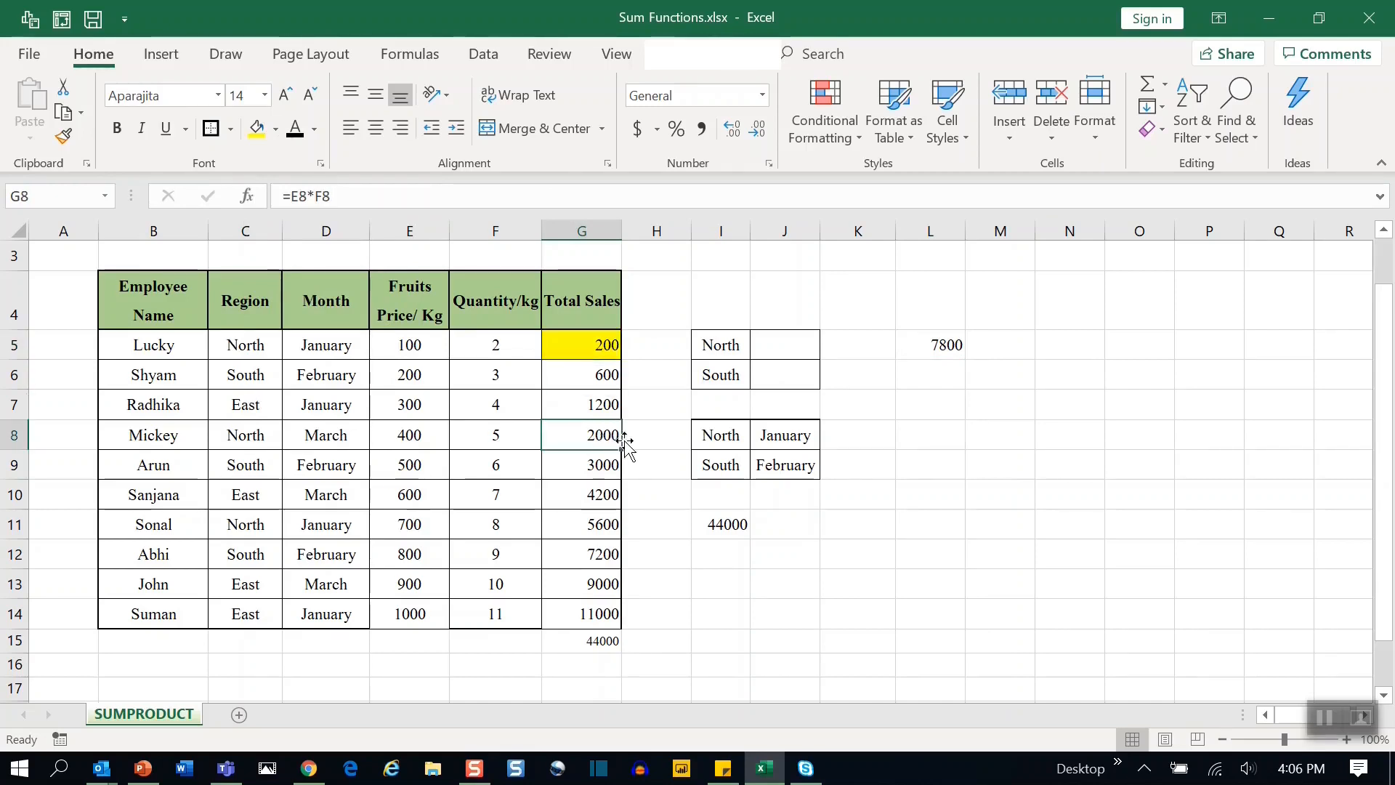
pyautogui.click(256, 128)
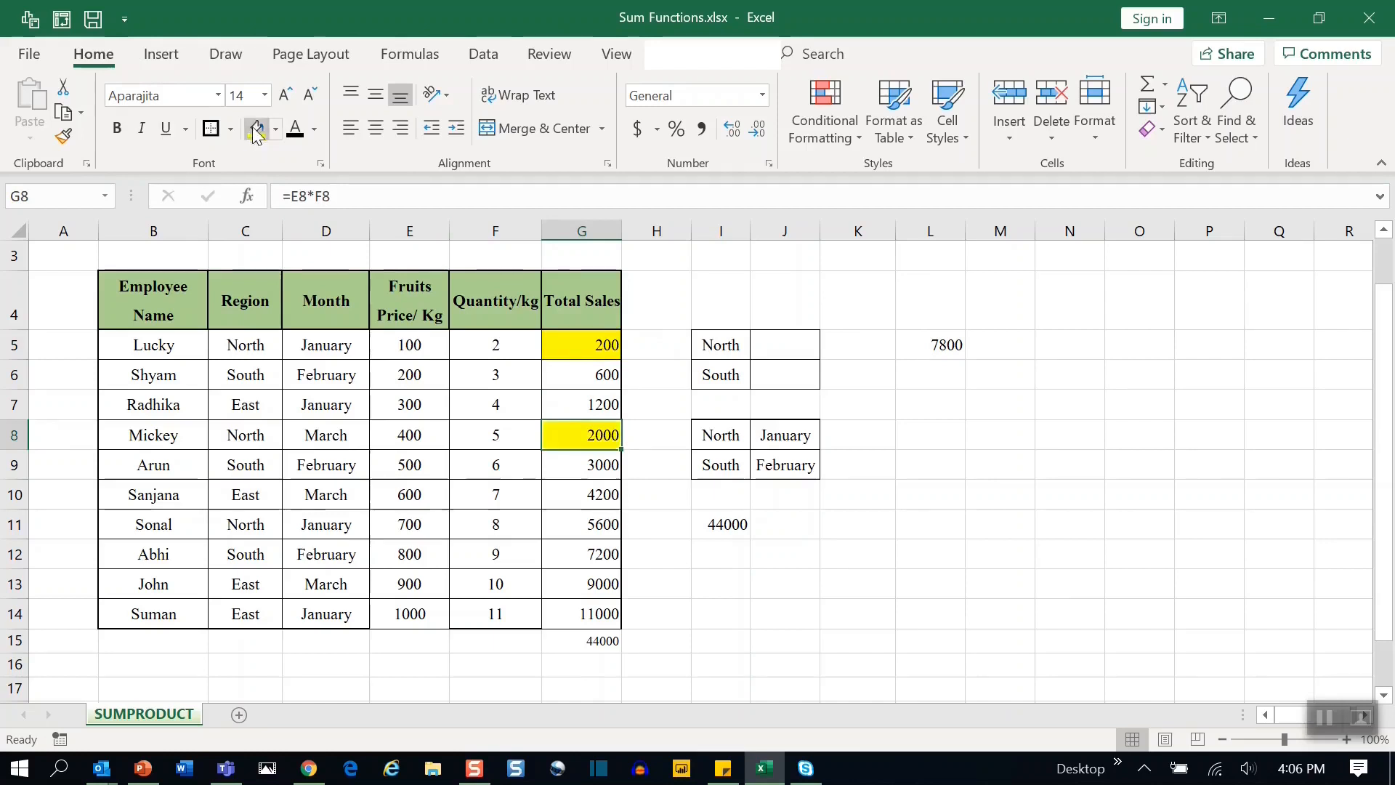
pyautogui.click(612, 523)
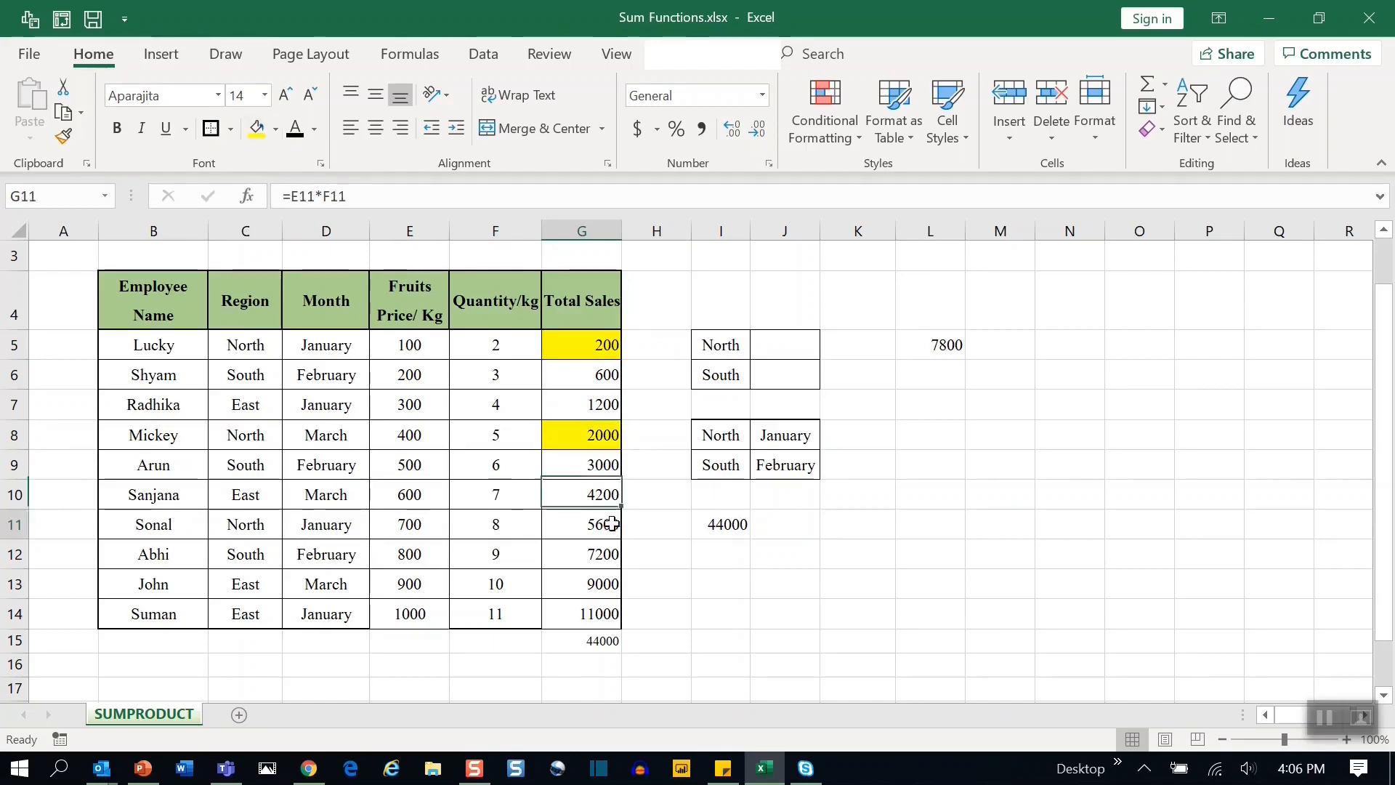
pyautogui.click(256, 128)
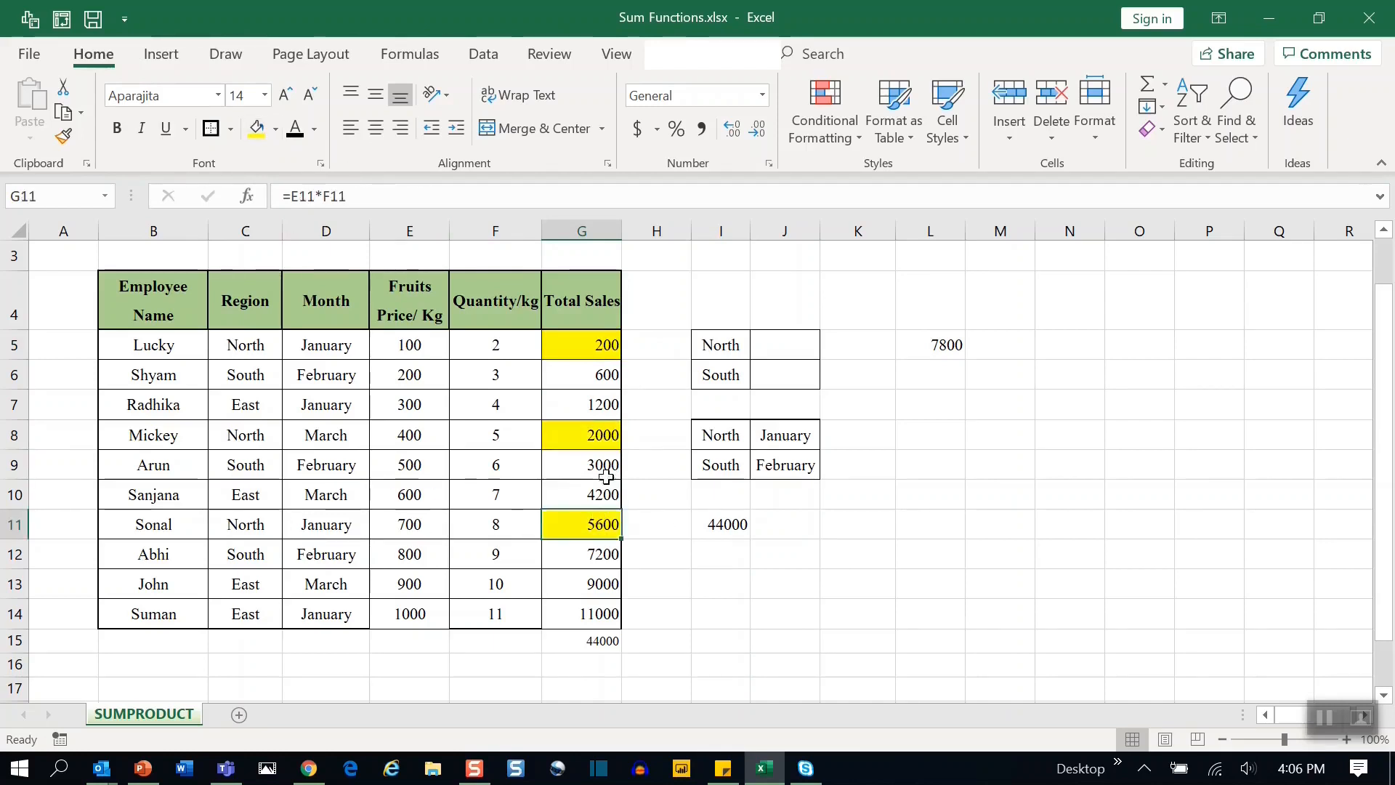
pyautogui.keyDown('ctrl'); pyautogui.click(592, 436); pyautogui.keyUp('ctrl')
pyautogui.keyDown('ctrl'); pyautogui.click(587, 344); pyautogui.keyUp('ctrl')
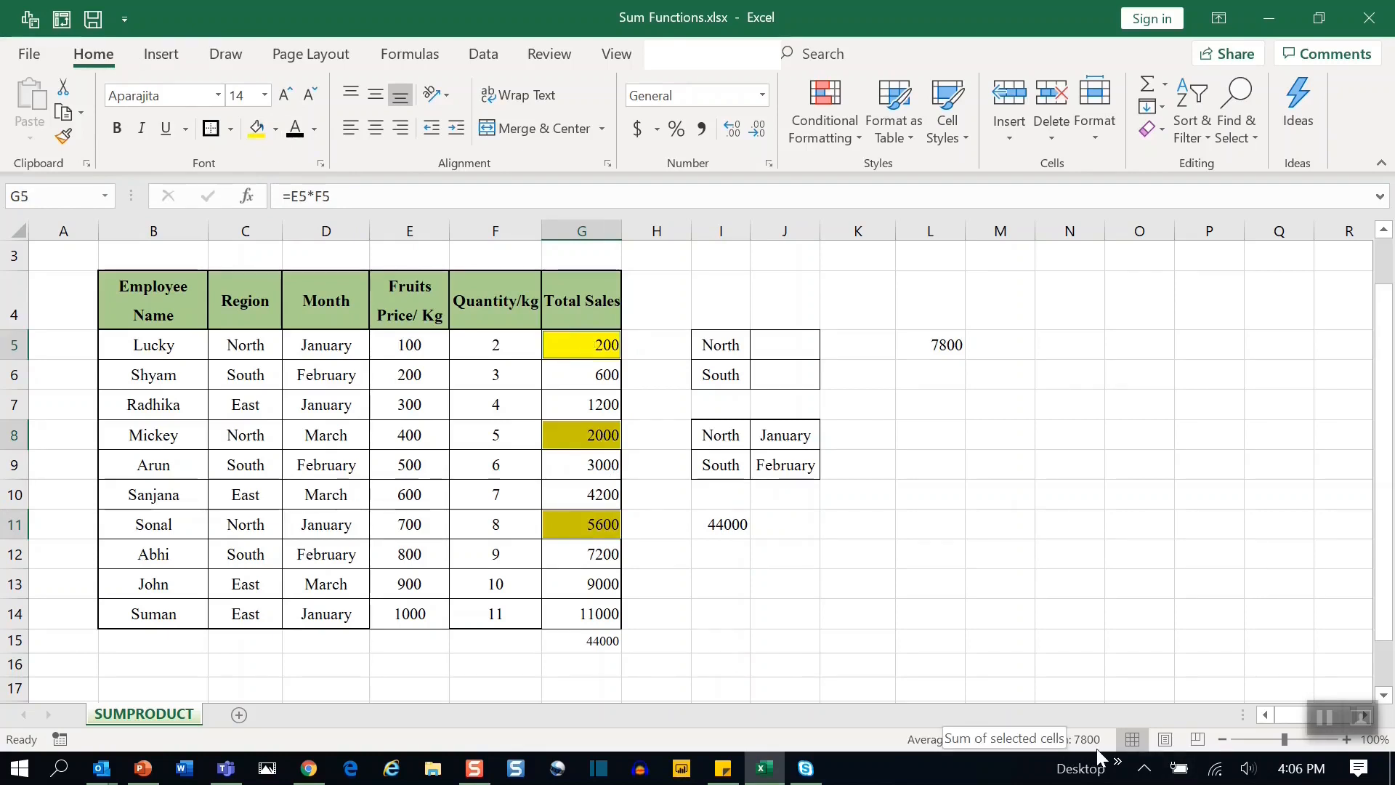
# Undo the three yellow fills on the Total Sales cells.
pyautogui.click(929, 347)
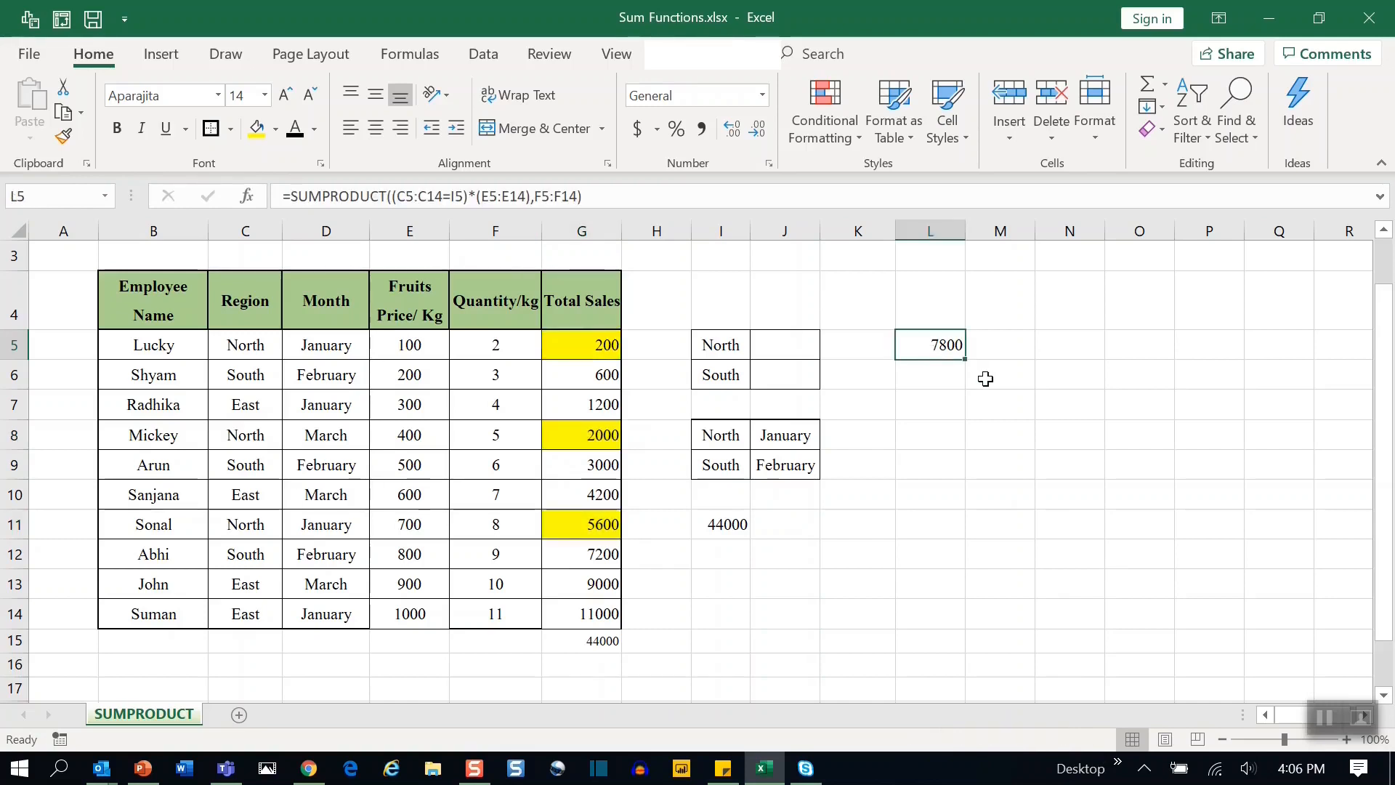
pyautogui.hotkey('ctrl', 'z')
pyautogui.hotkey('ctrl', 'z')
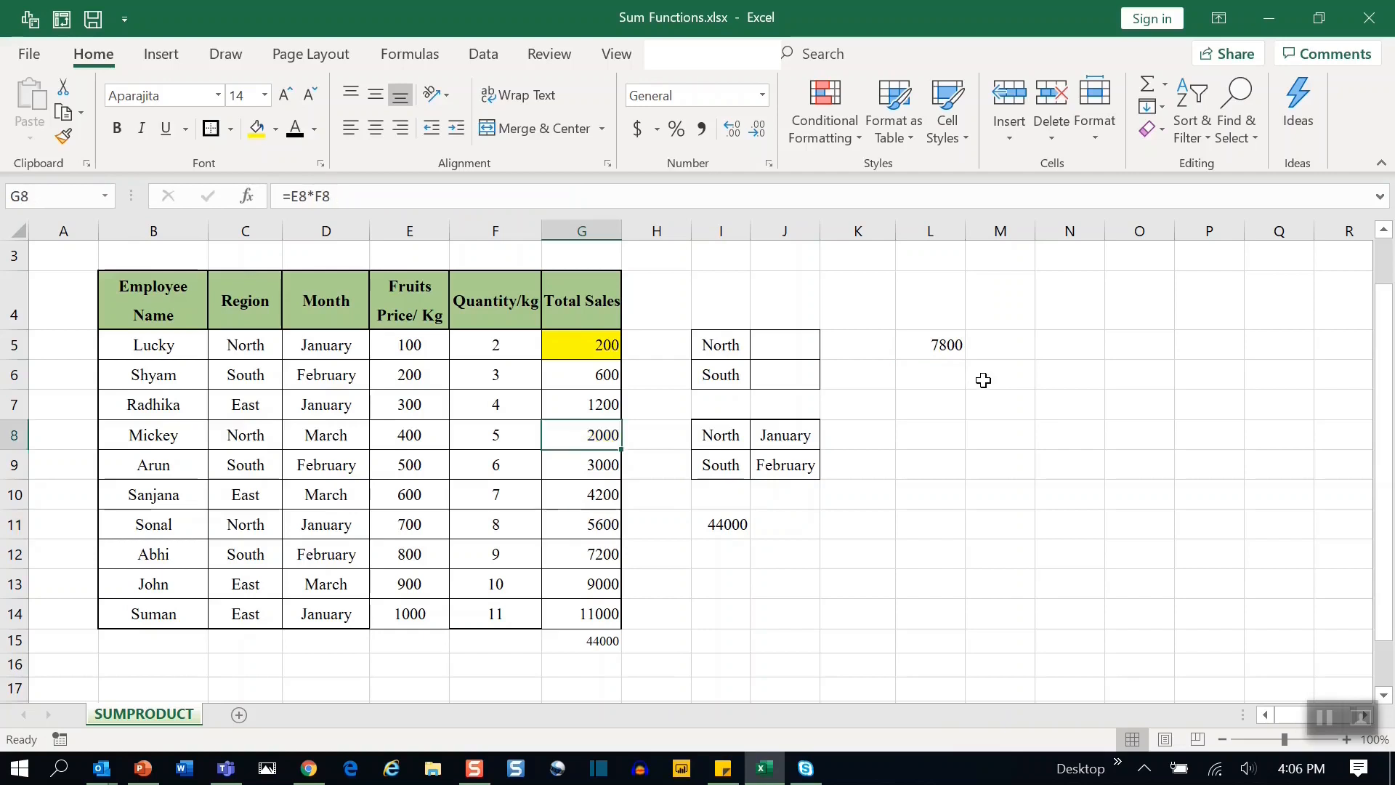
pyautogui.hotkey('ctrl', 'z')
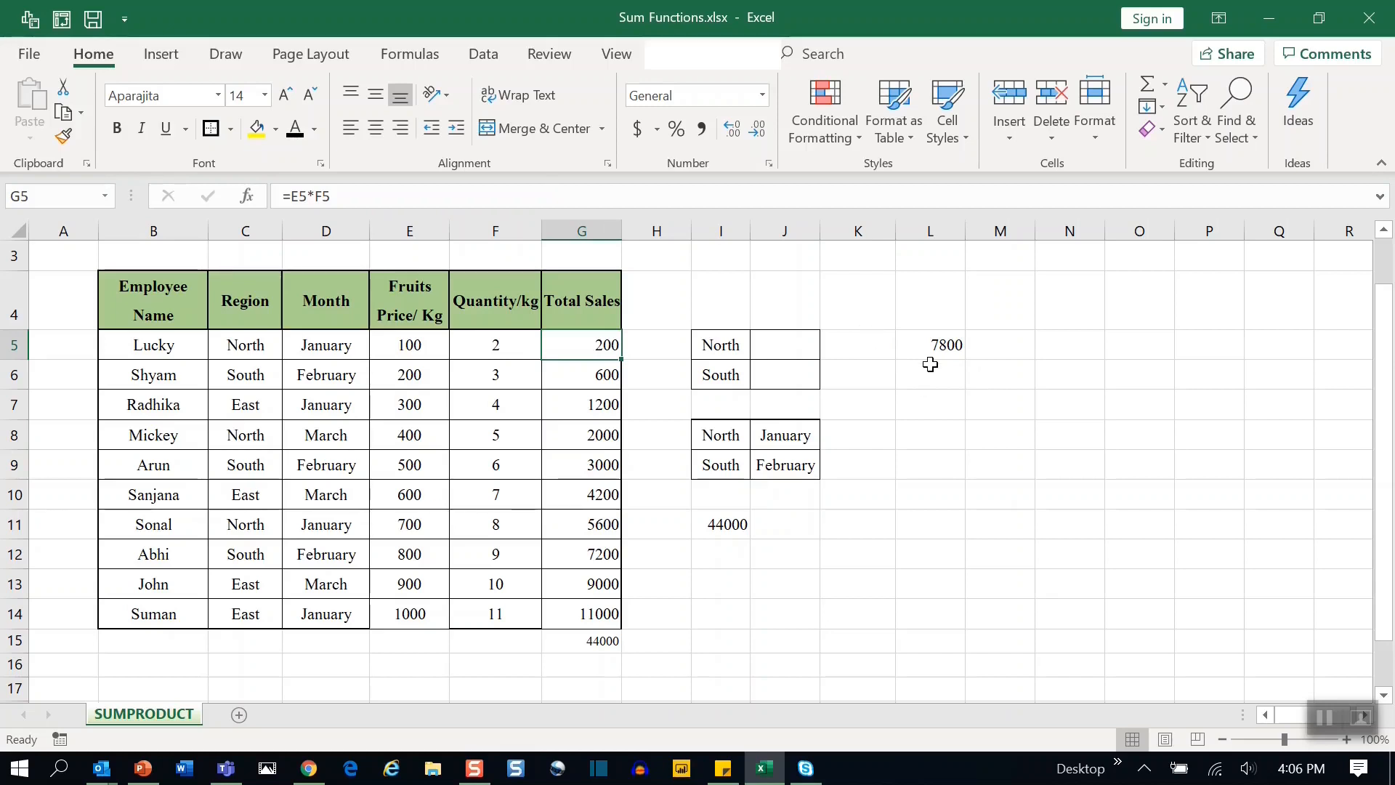
pyautogui.click(937, 343)
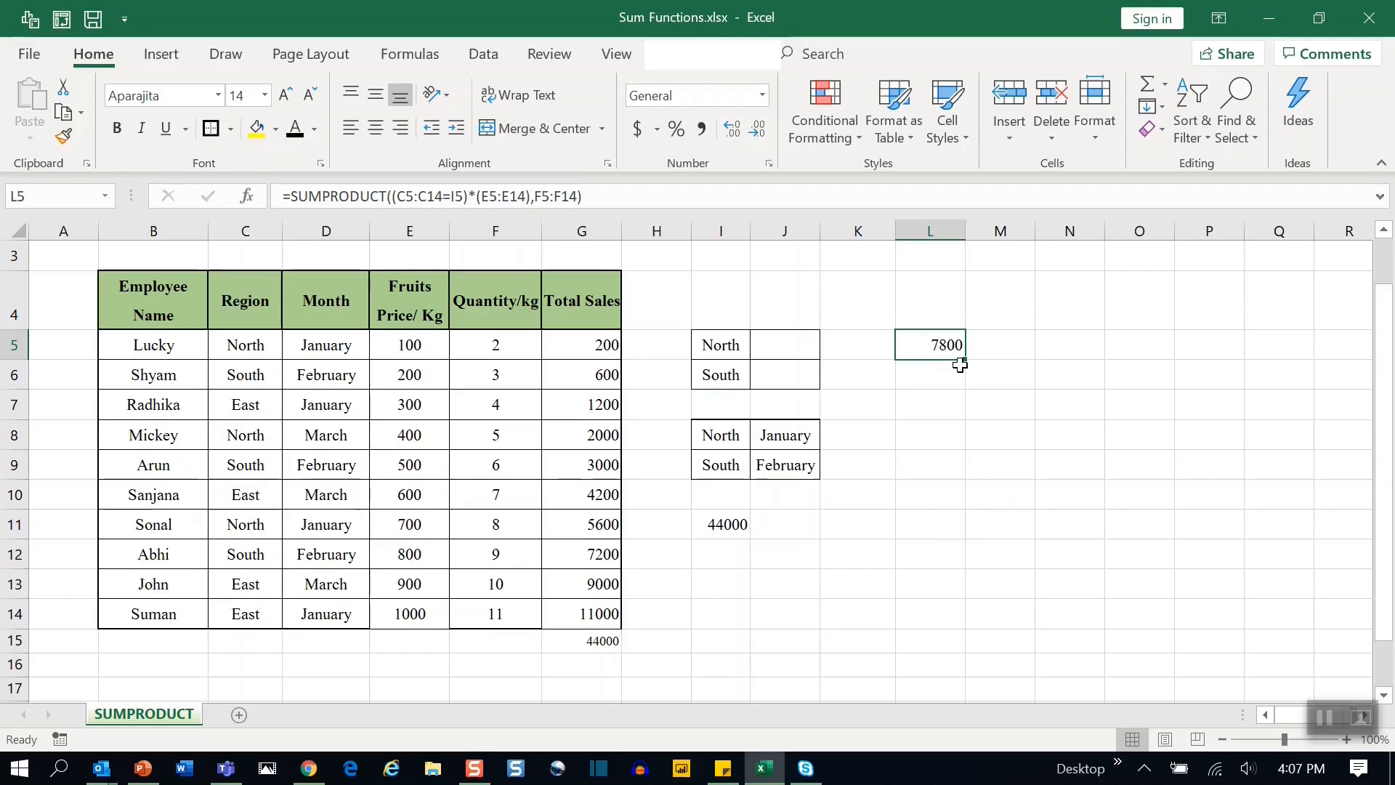
pyautogui.press('F2')
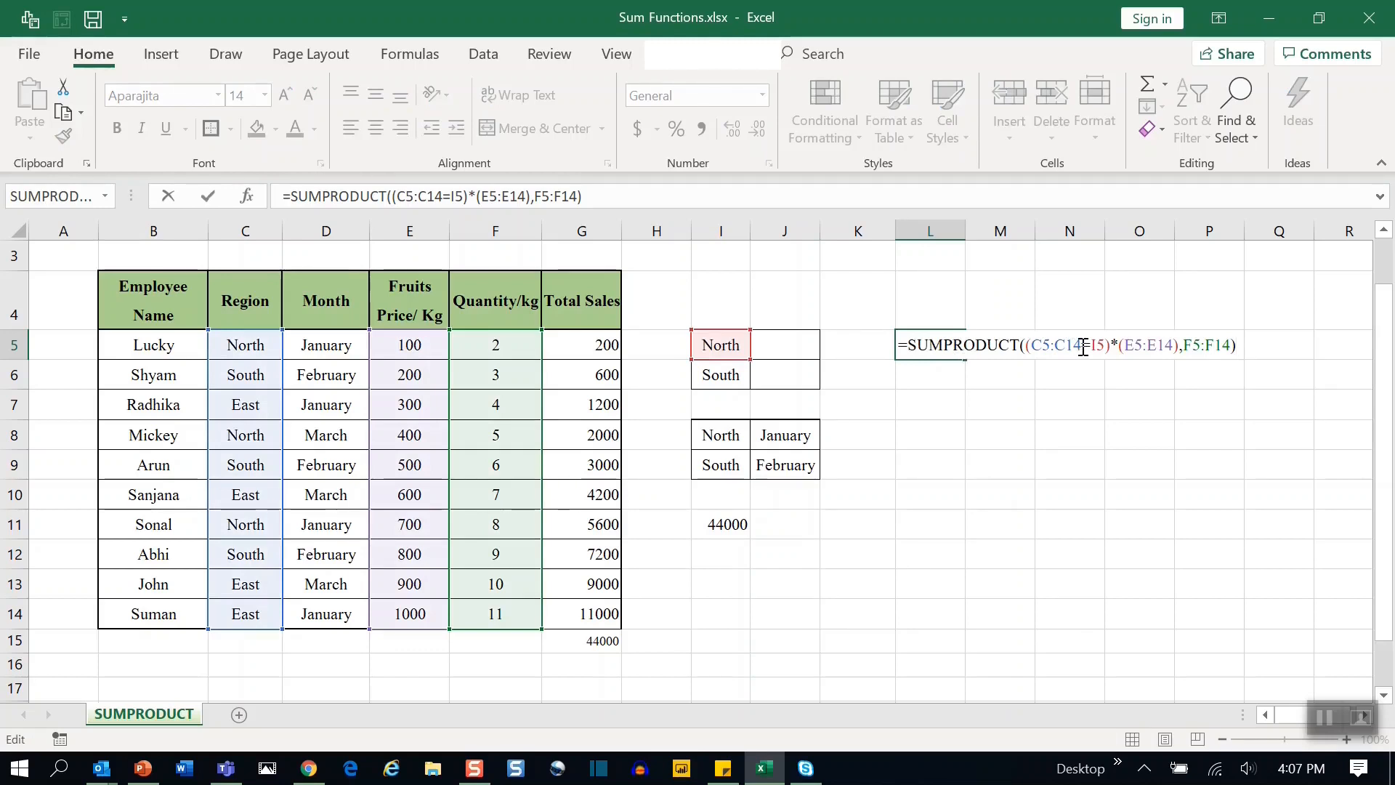
pyautogui.moveTo(1081, 348); pyautogui.dragTo(1034, 352)
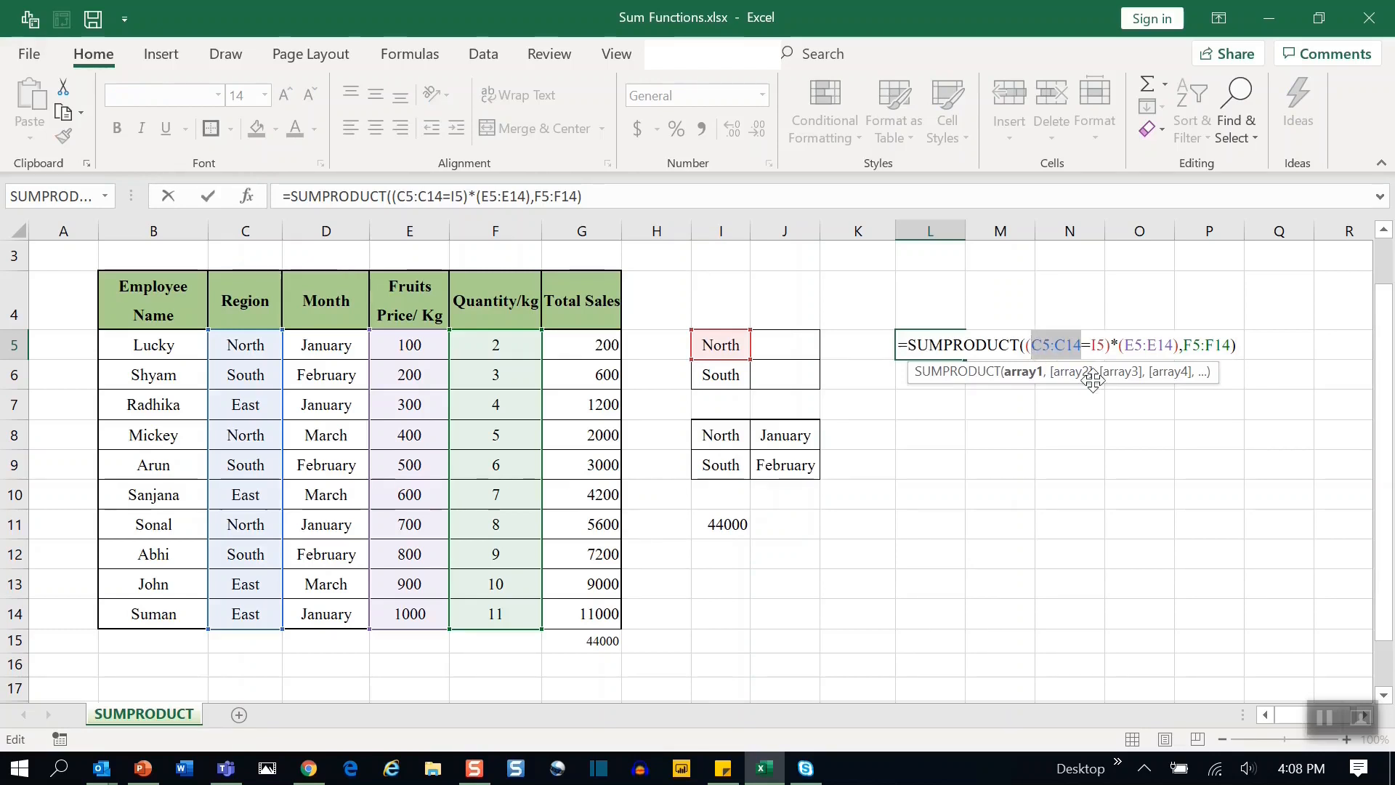
pyautogui.press('F4')
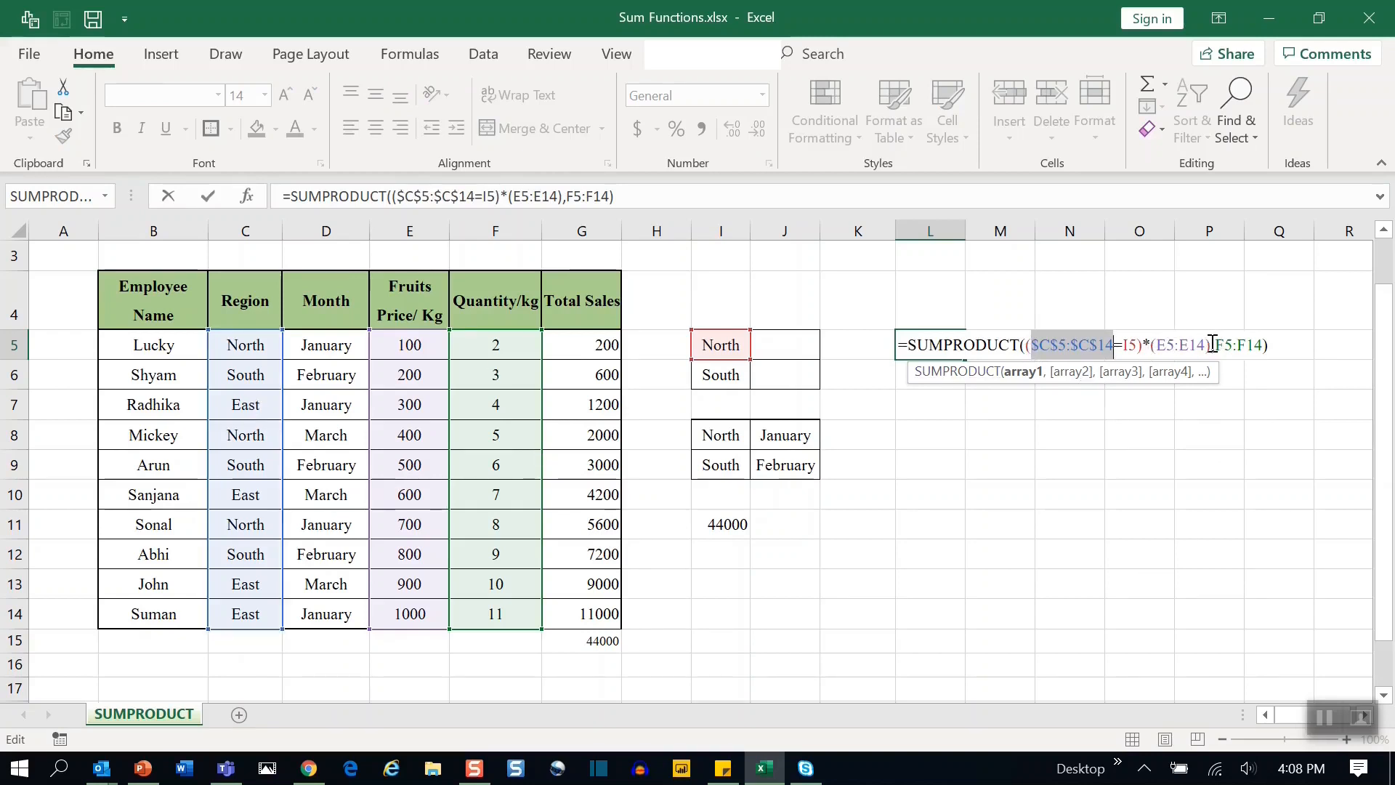
pyautogui.moveTo(1210, 344); pyautogui.dragTo(1158, 344)
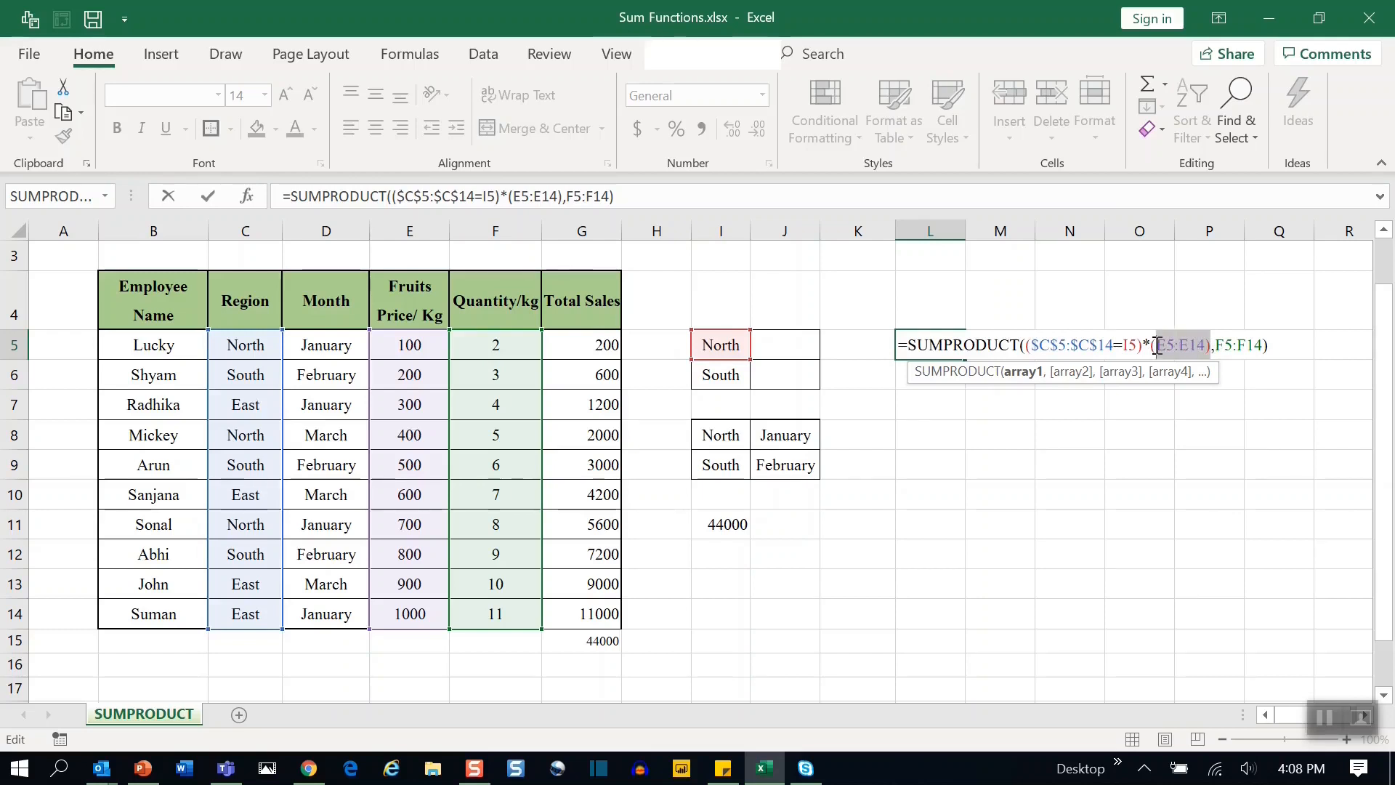
pyautogui.press('XF86MonBrightnessUp')
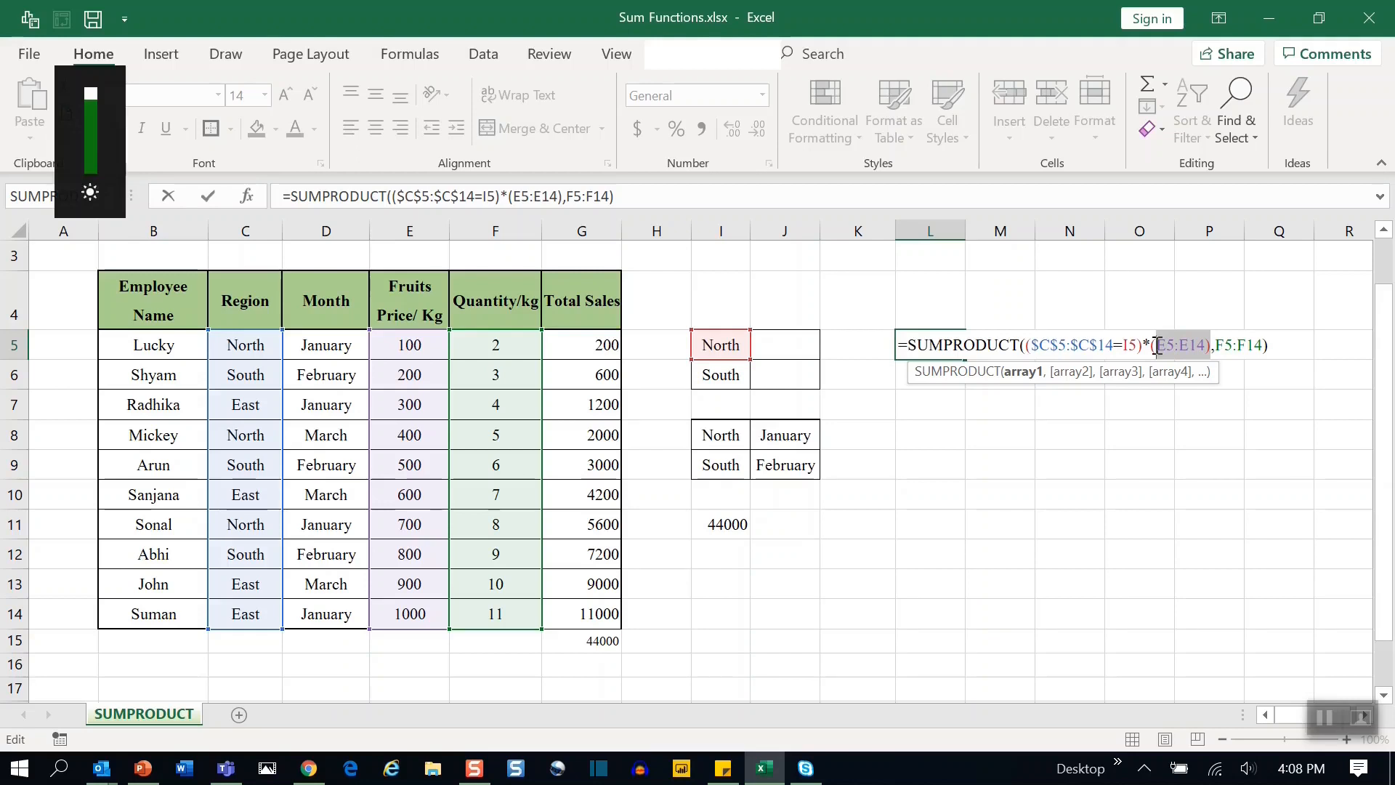
pyautogui.press('Escape')
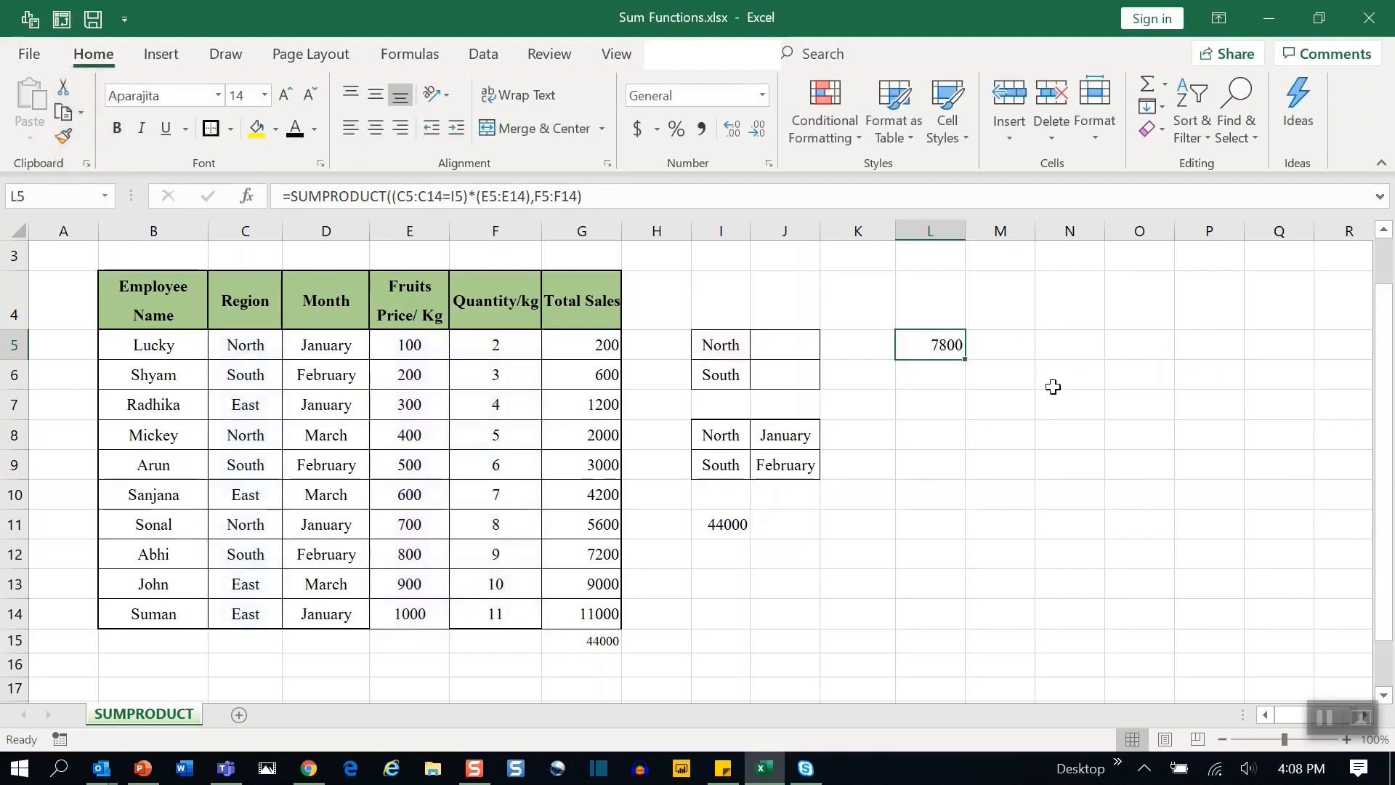
# Edit the L5 formula so the C5:C14, E5:E14 and F5:F14 ranges become absolute references, and confirm it.
pyautogui.press('F2')
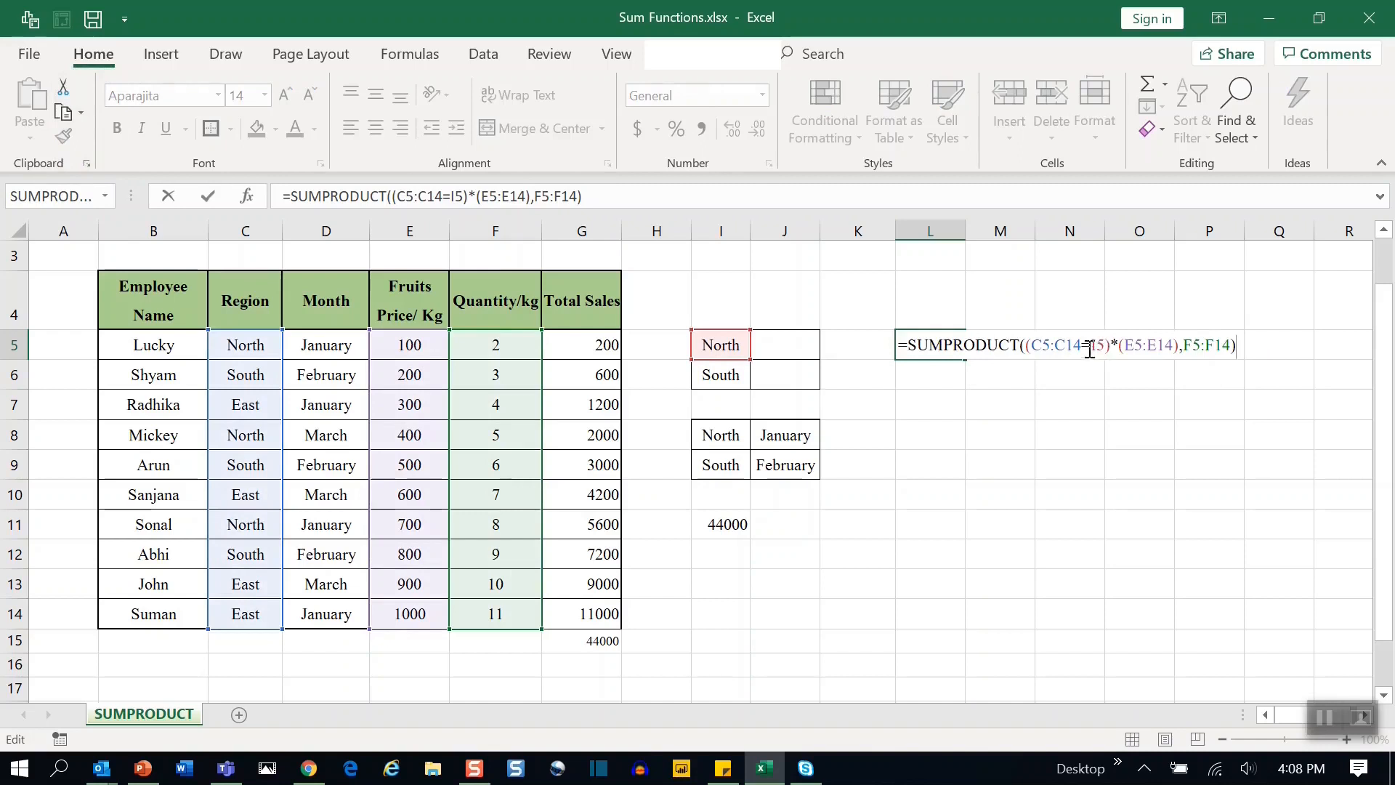
pyautogui.moveTo(1081, 346); pyautogui.dragTo(1035, 347)
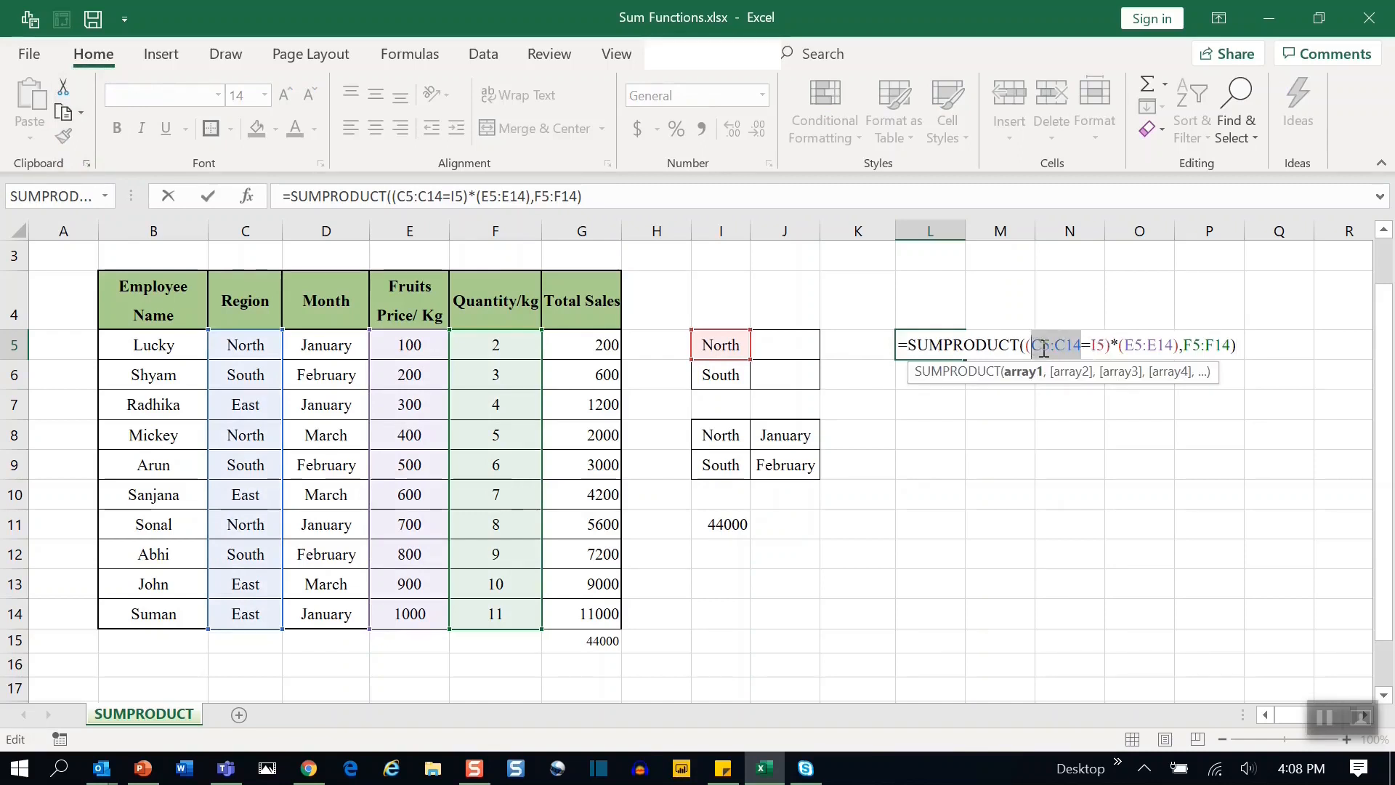
pyautogui.press('F4')
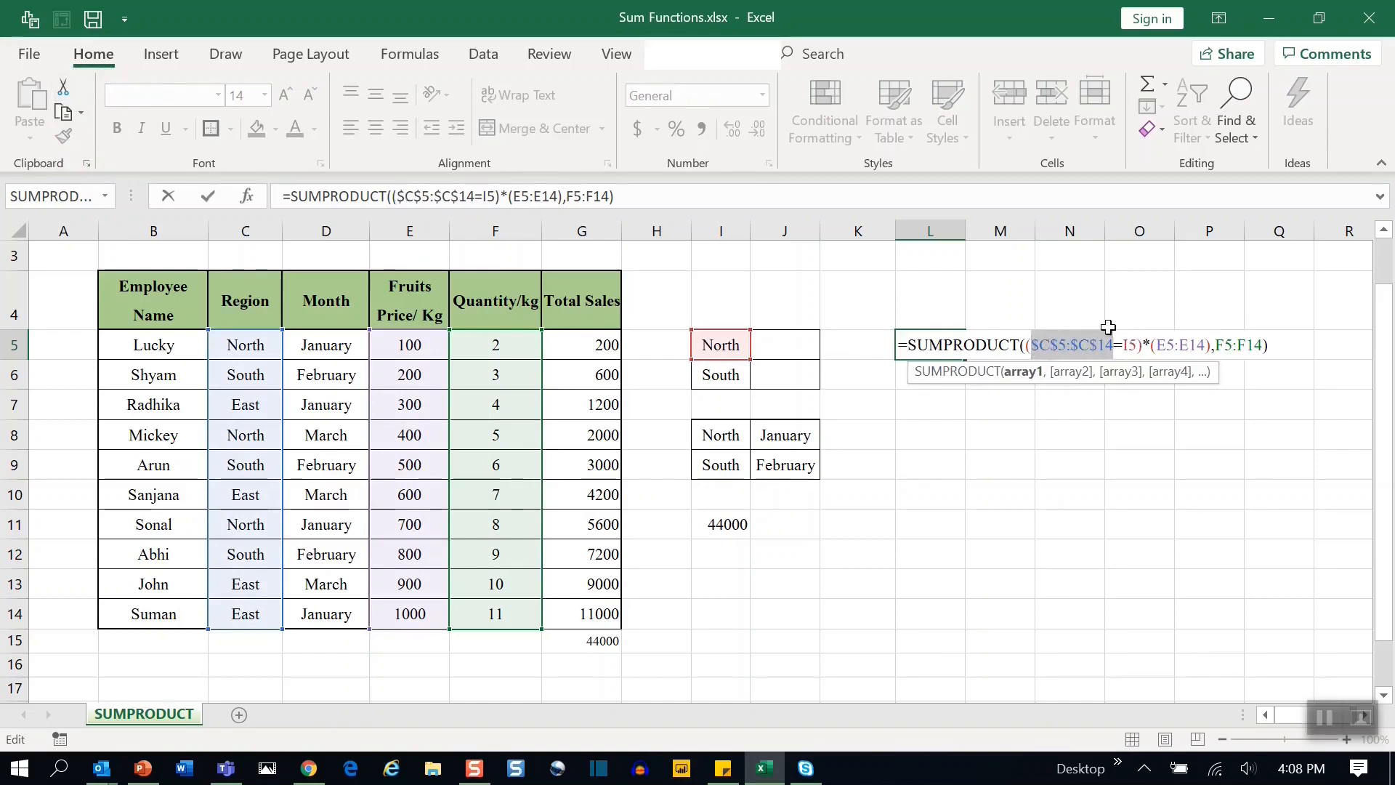
pyautogui.click(1159, 345)
pyautogui.moveTo(1161, 345); pyautogui.dragTo(1207, 344)
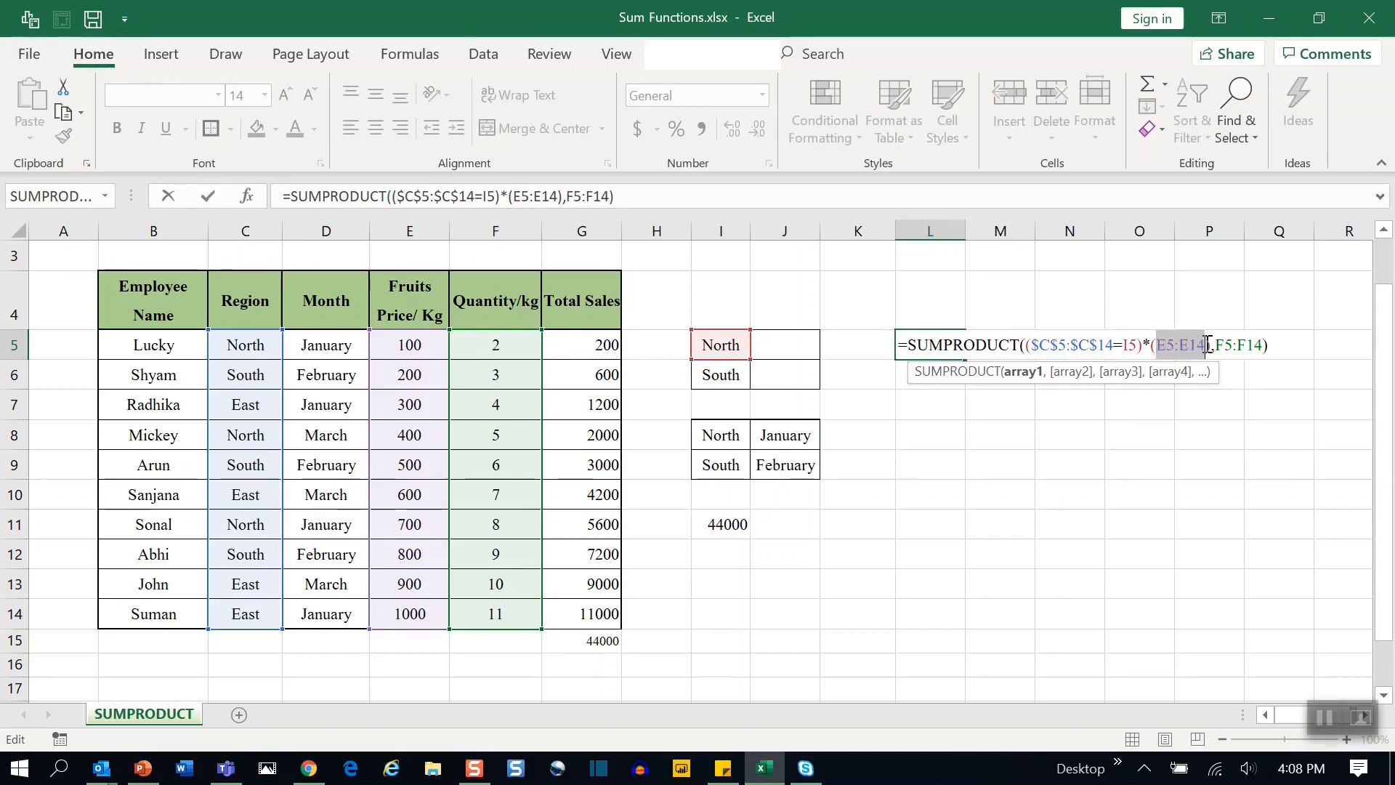
pyautogui.press('F4')
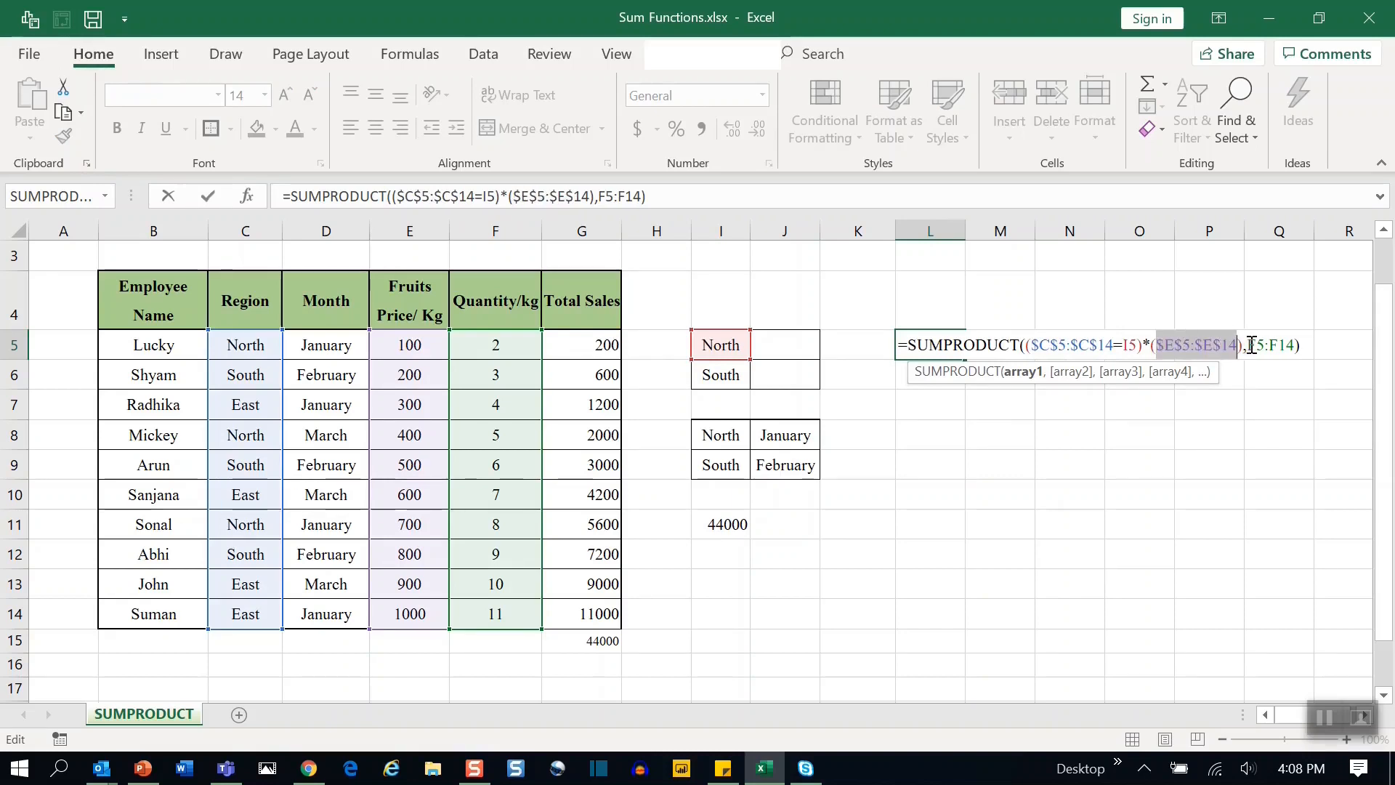
pyautogui.moveTo(1251, 345)
pyautogui.mouseDown()
pyautogui.moveTo(1283, 345)
pyautogui.moveTo(1263, 347)
pyautogui.mouseUp()
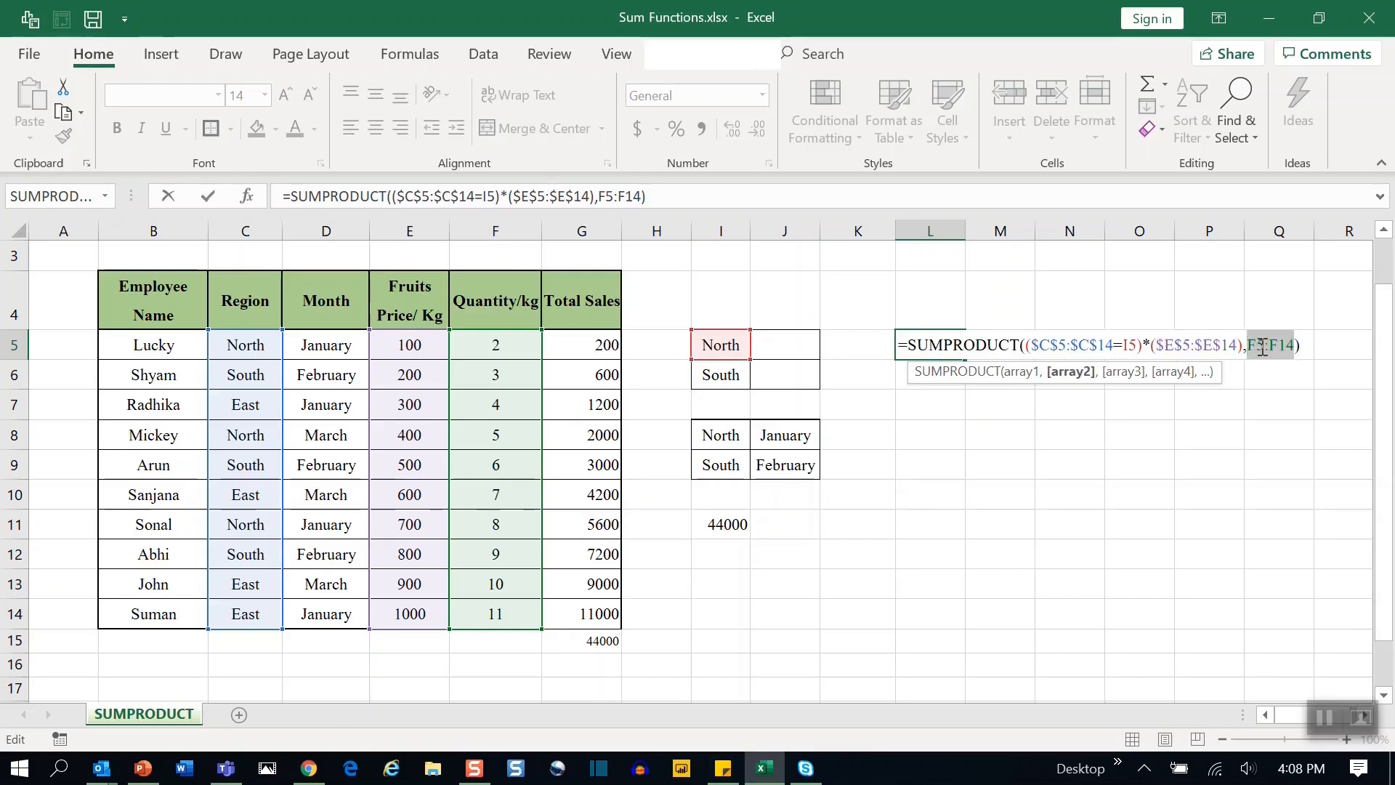
pyautogui.press('F4')
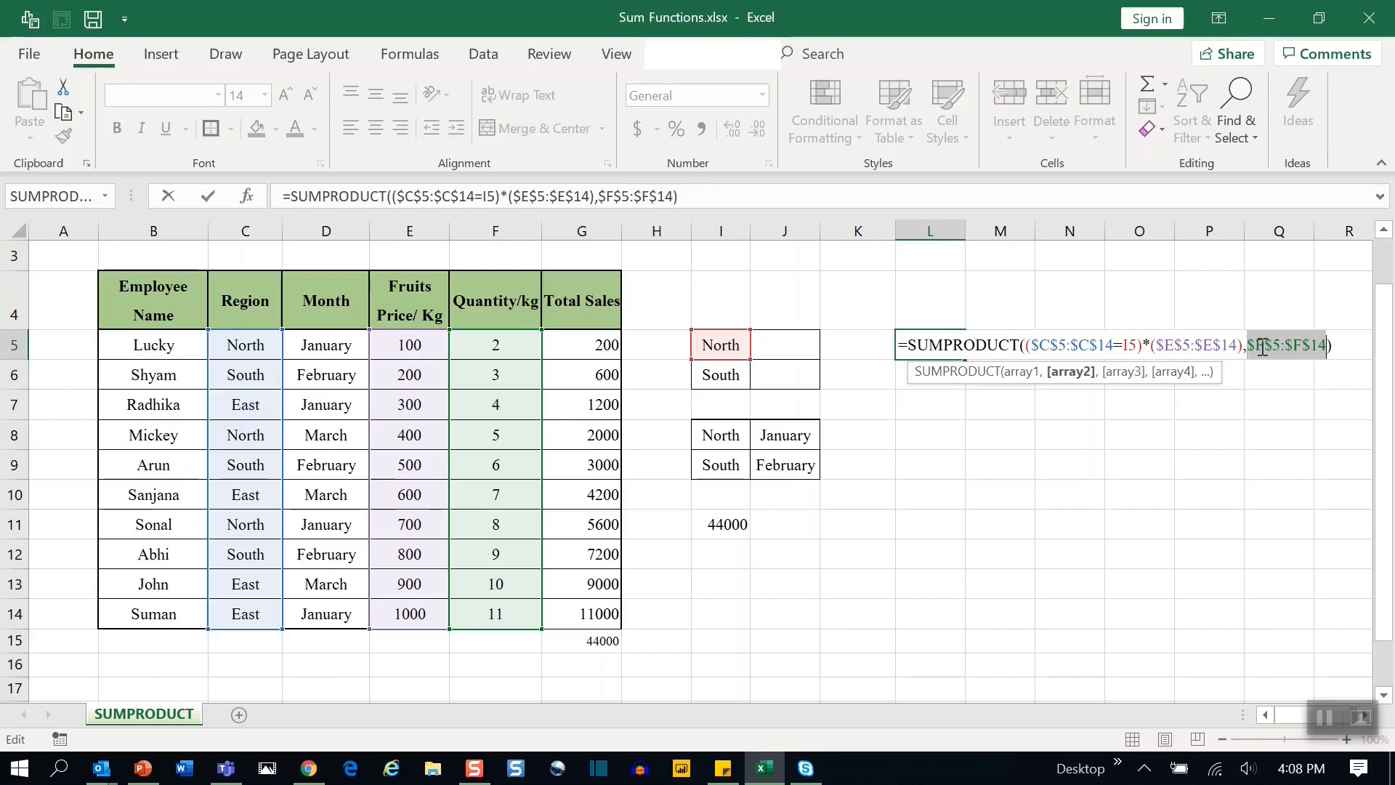
pyautogui.press('Return')
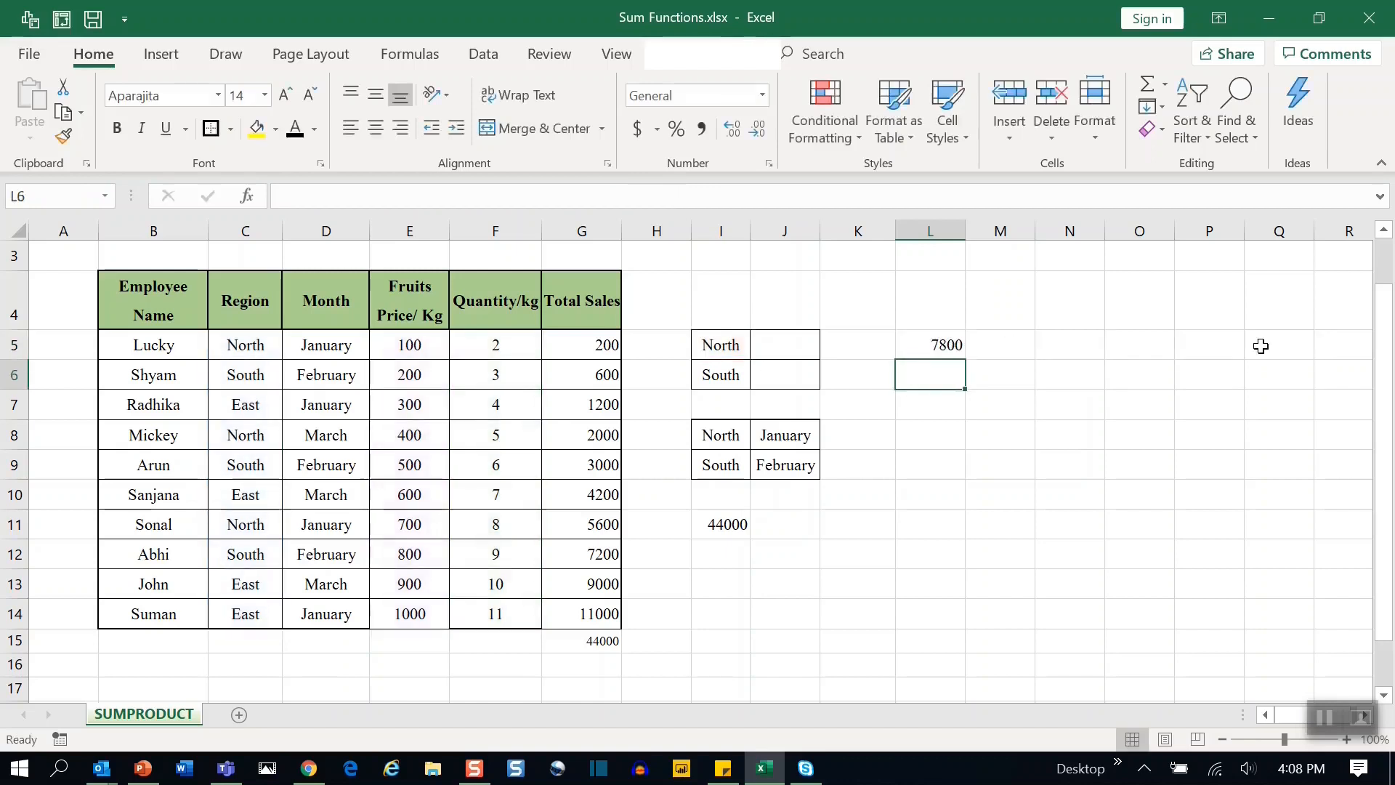
# Fill the L5 formula down into L6 to total the South region.
pyautogui.click(926, 348)
pyautogui.moveTo(965, 363); pyautogui.dragTo(967, 387)
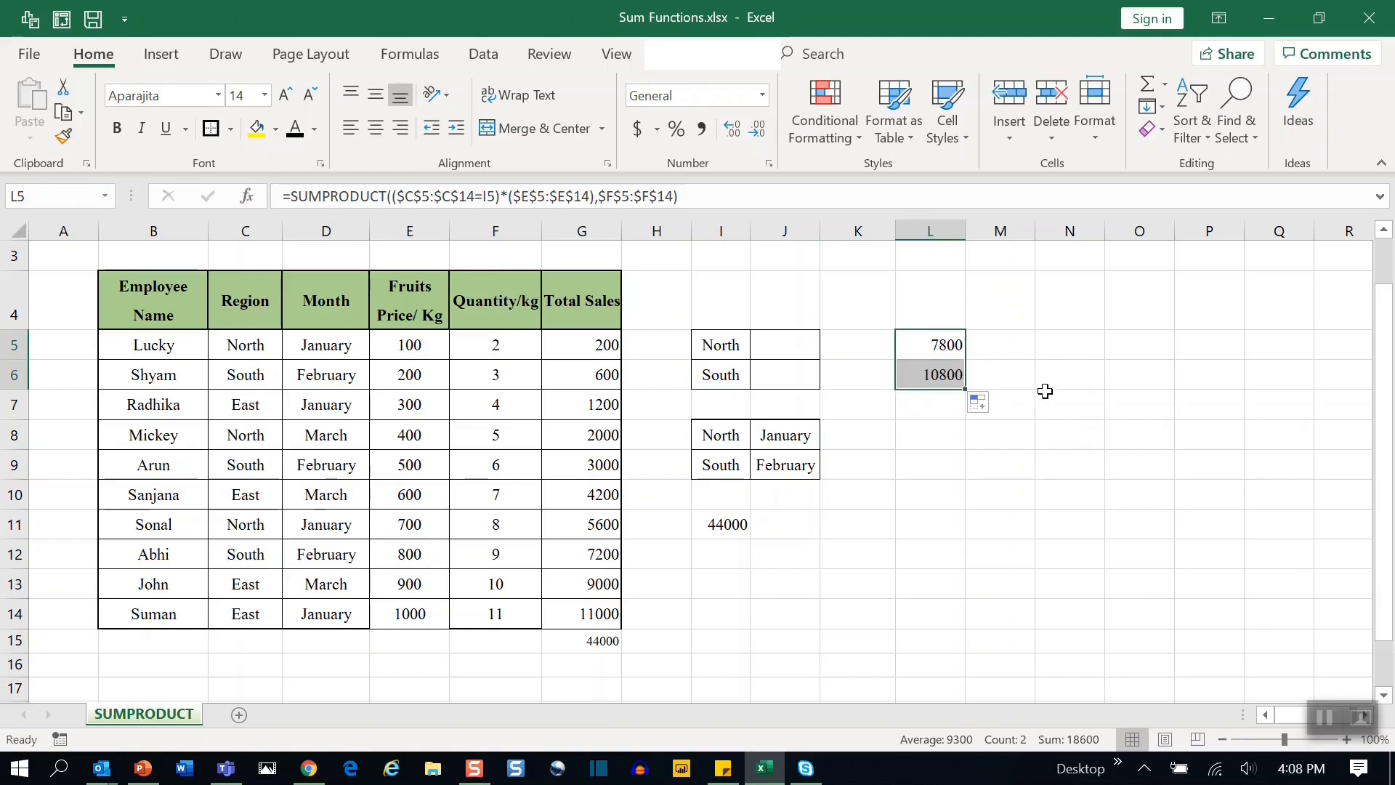
pyautogui.click(1045, 393)
# Inspect the L6 formula and the South rows' Total Sales cells G6, G9 and G12.
pyautogui.click(790, 377)
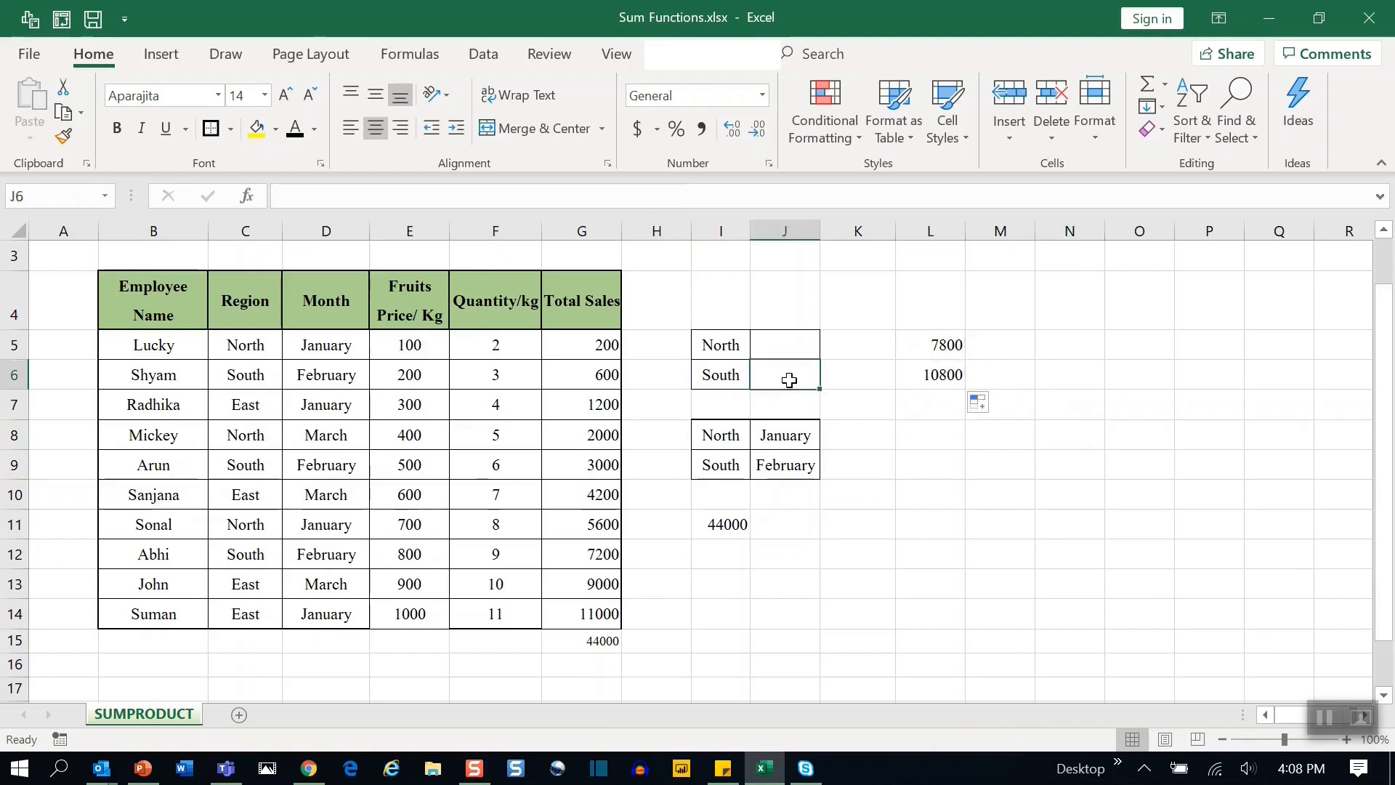
pyautogui.click(935, 380)
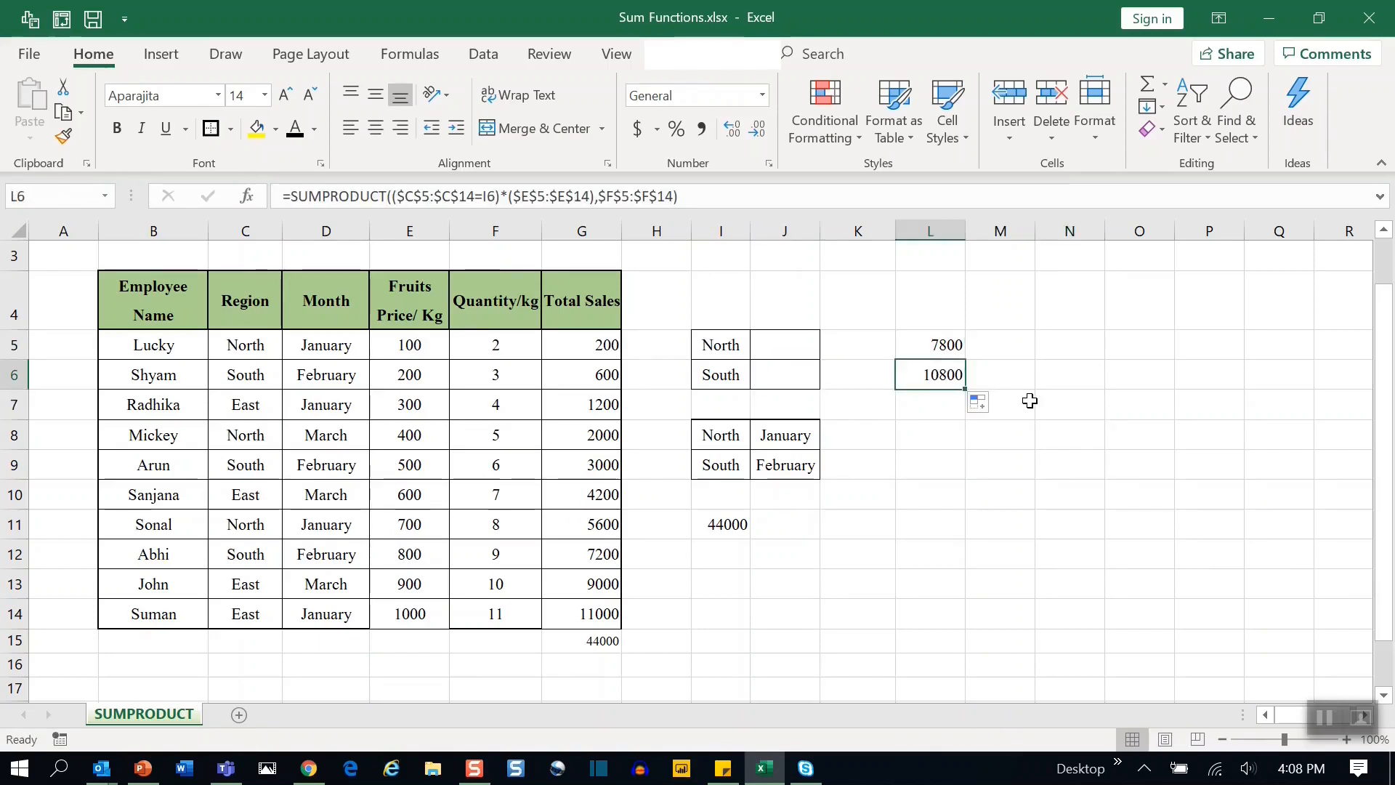
pyautogui.click(954, 373)
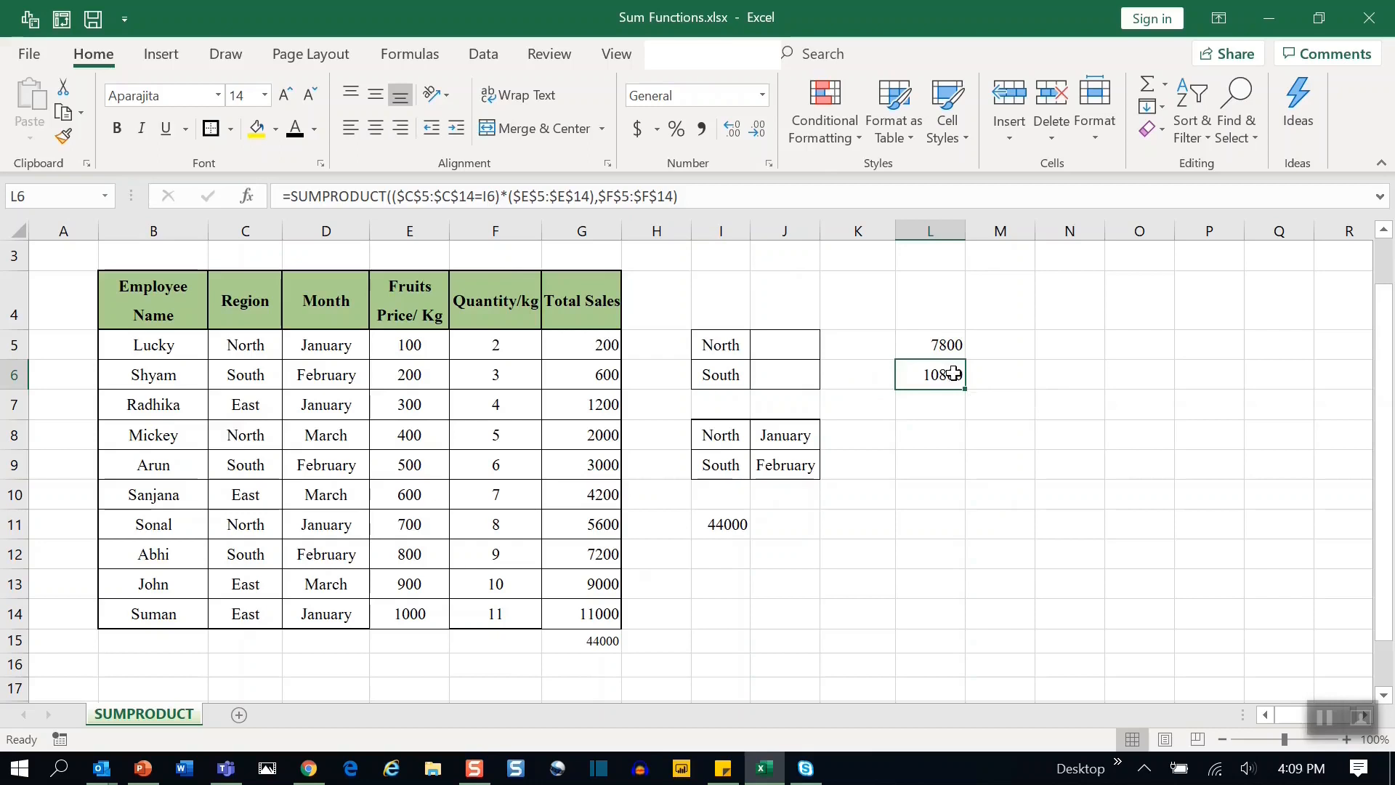
pyautogui.click(236, 372)
pyautogui.click(586, 374)
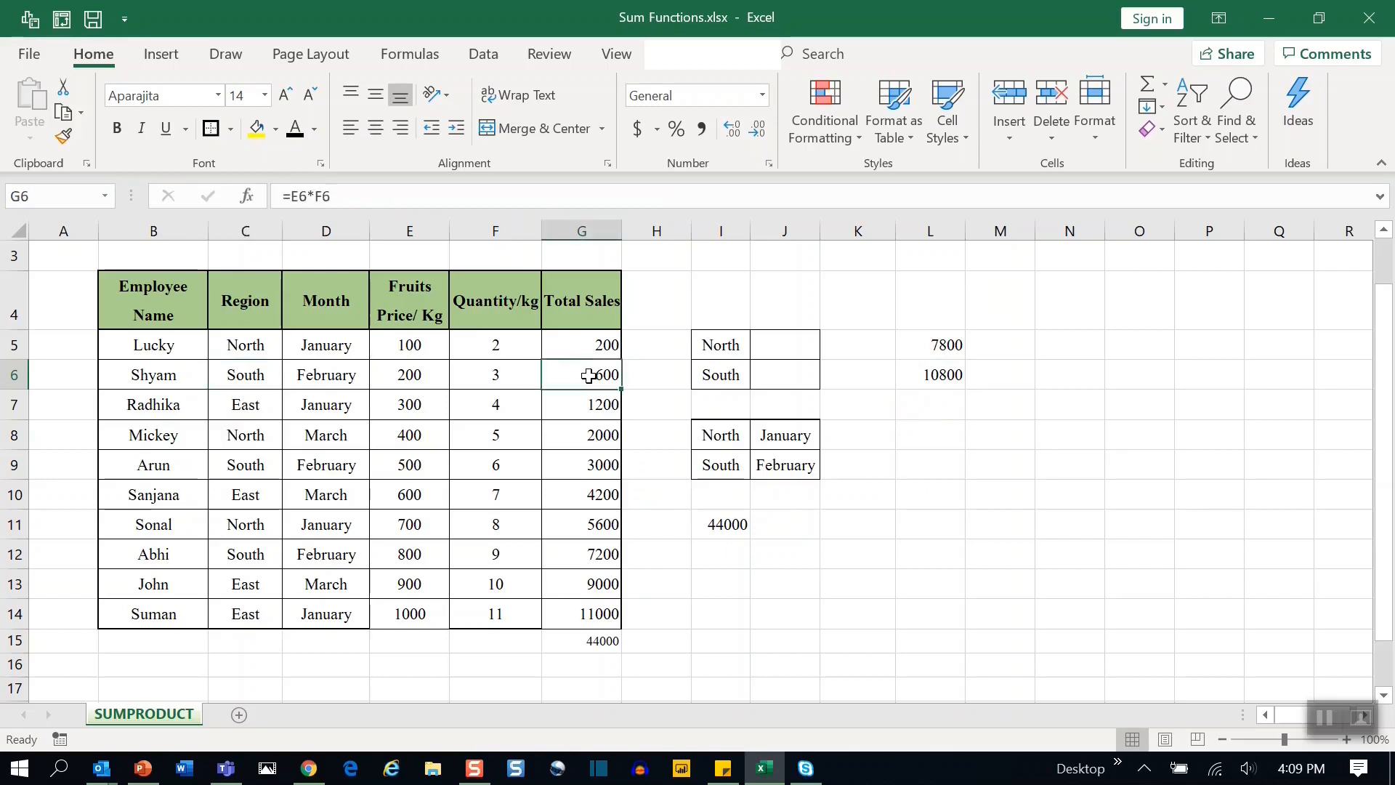
pyautogui.keyDown('ctrl'); pyautogui.click(615, 474); pyautogui.keyUp('ctrl')
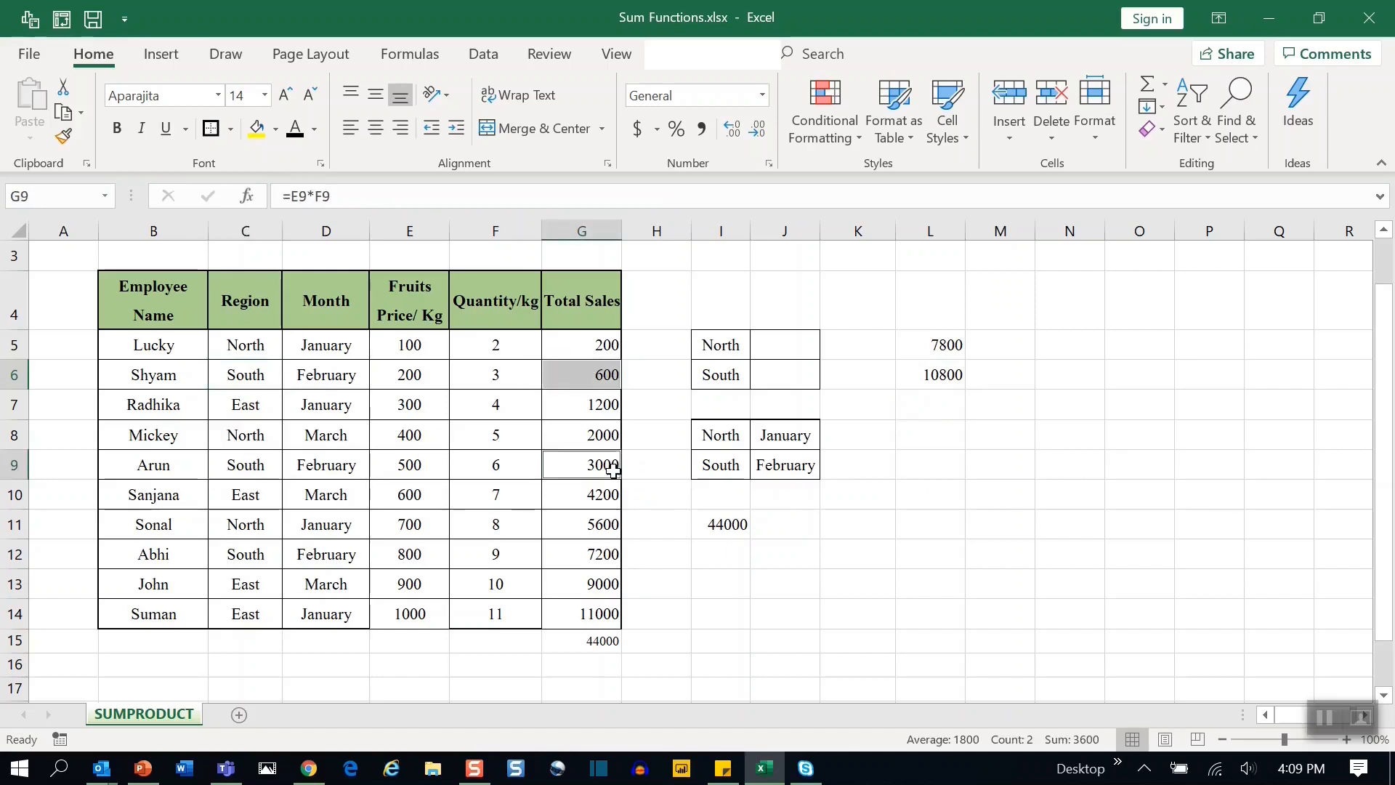
pyautogui.keyDown('ctrl'); pyautogui.click(614, 555); pyautogui.keyUp('ctrl')
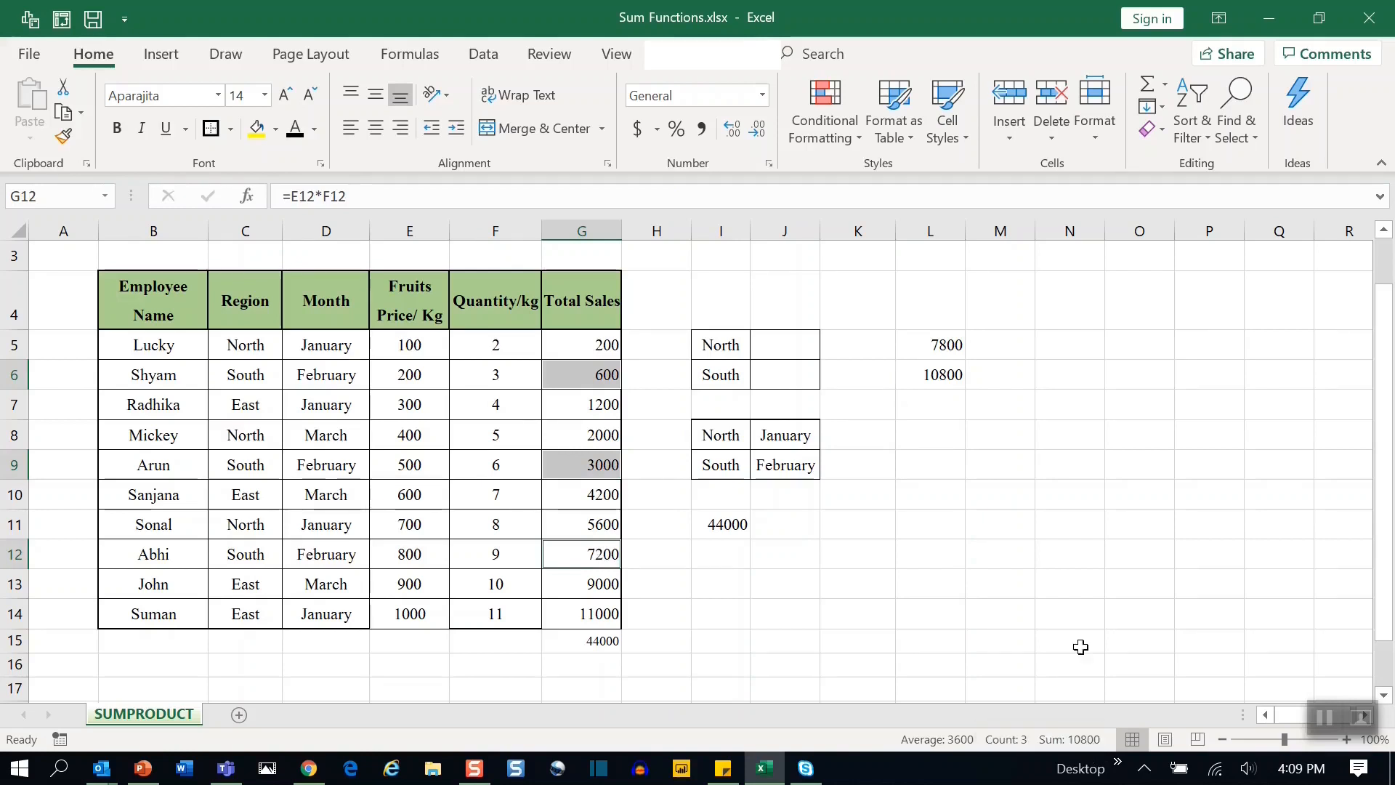
pyautogui.click(914, 370)
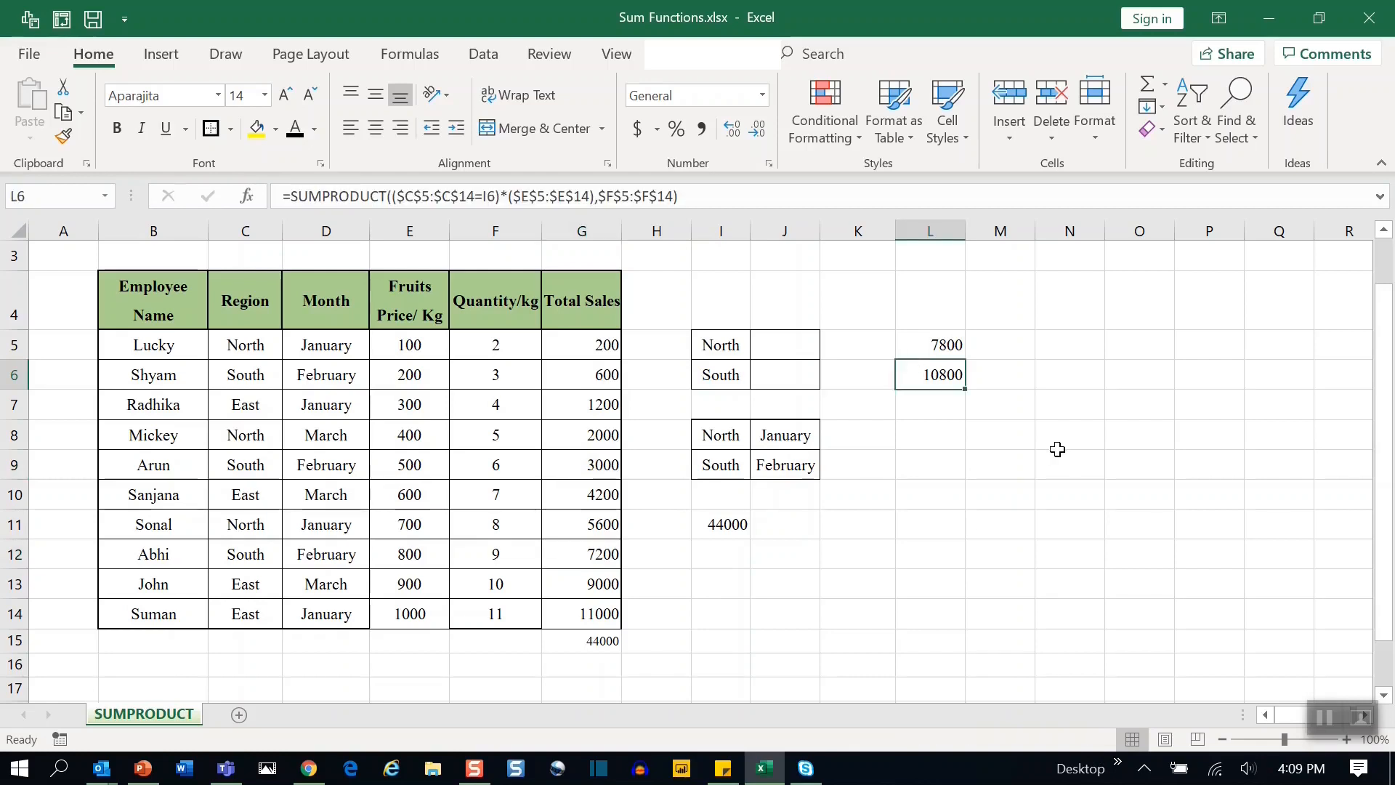
pyautogui.click(972, 439)
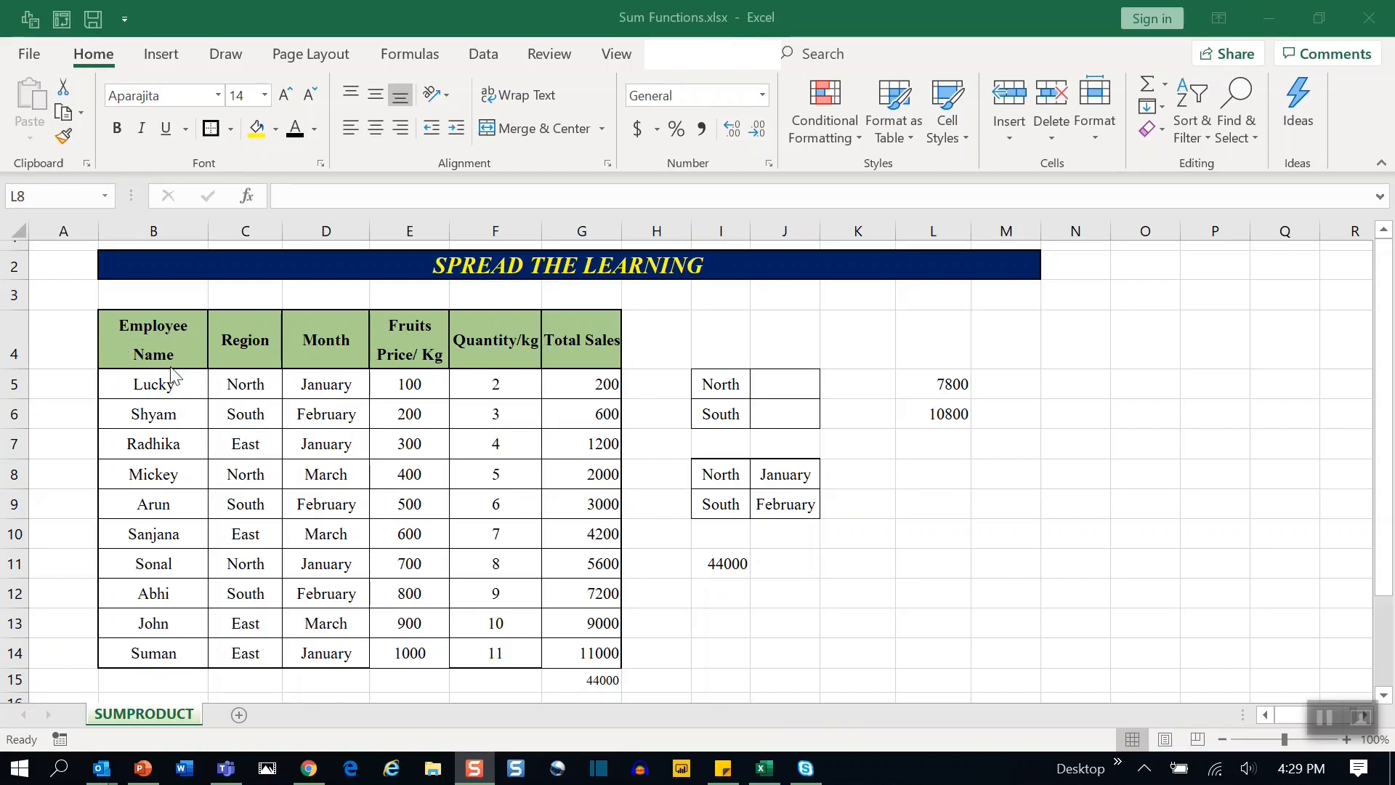
# In L8, start a SUMPRODUCT formula with the region condition (C5:C14=I8).
pyautogui.click(715, 476)
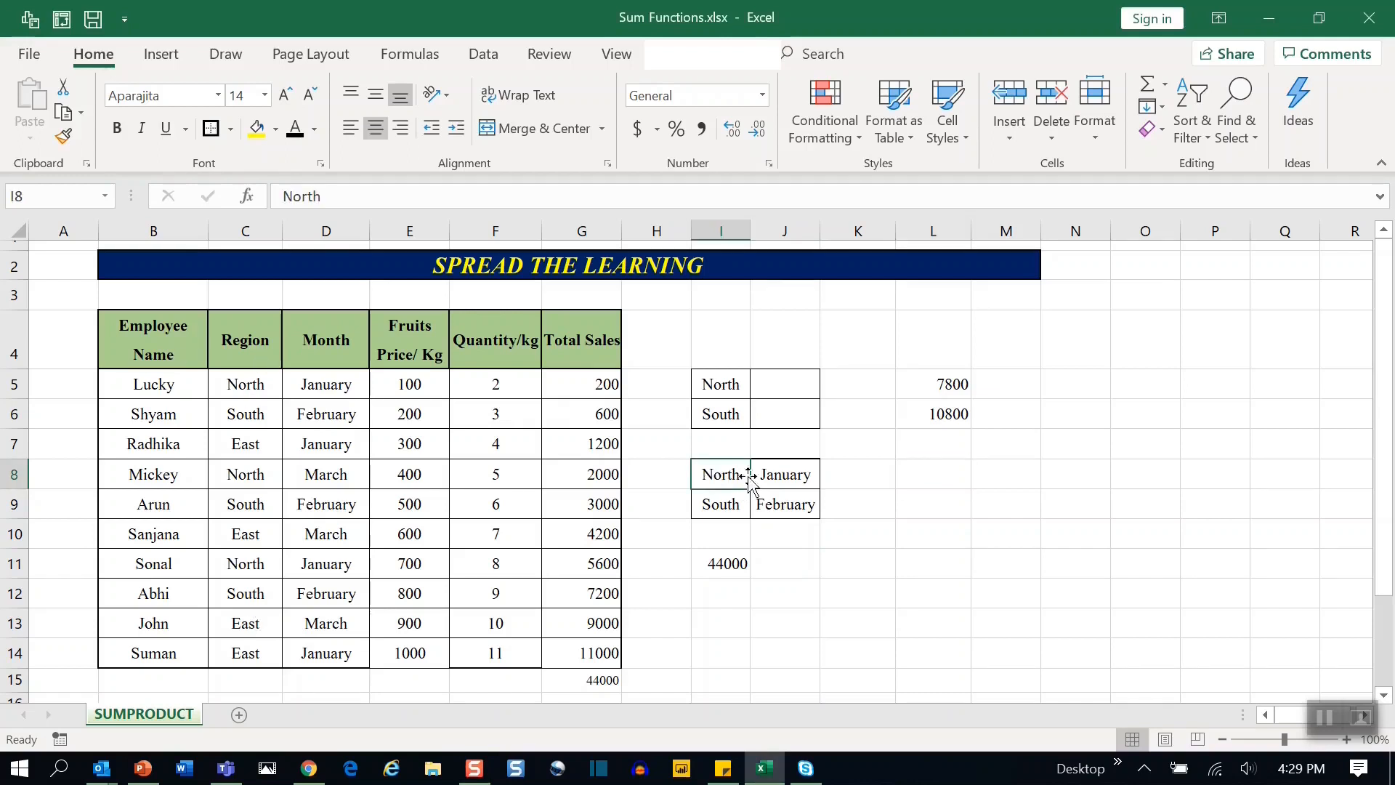
pyautogui.click(326, 380)
pyautogui.click(956, 474)
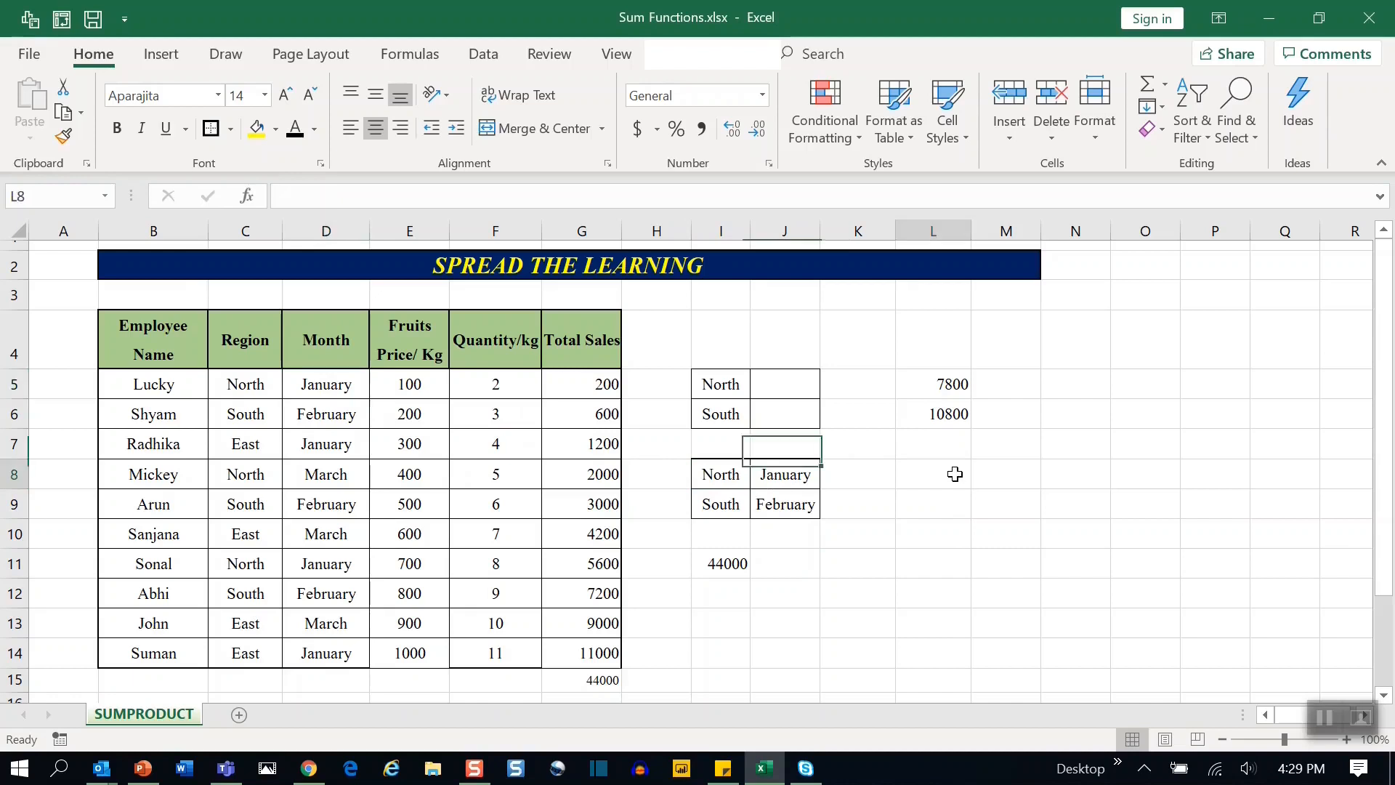
pyautogui.write('=su')
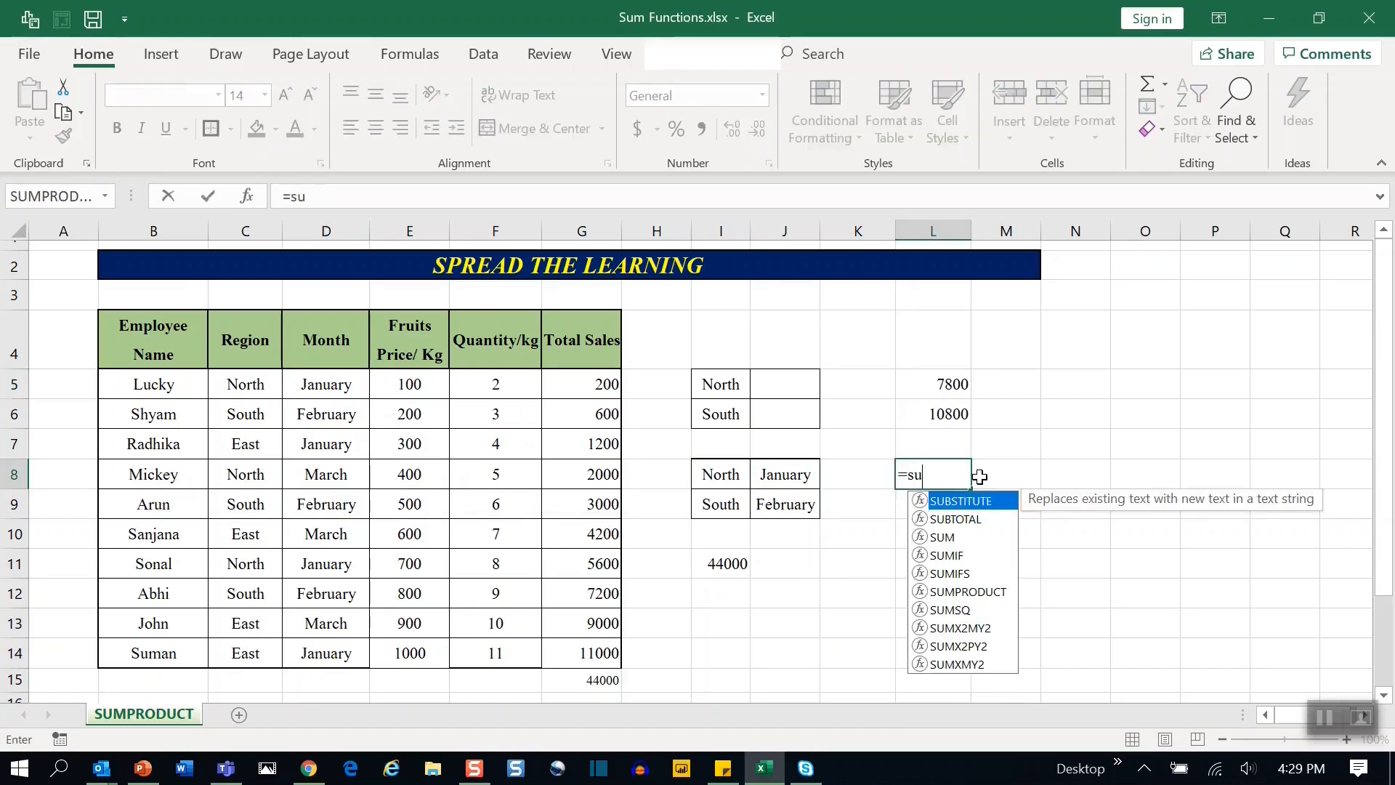
pyautogui.write('mp')
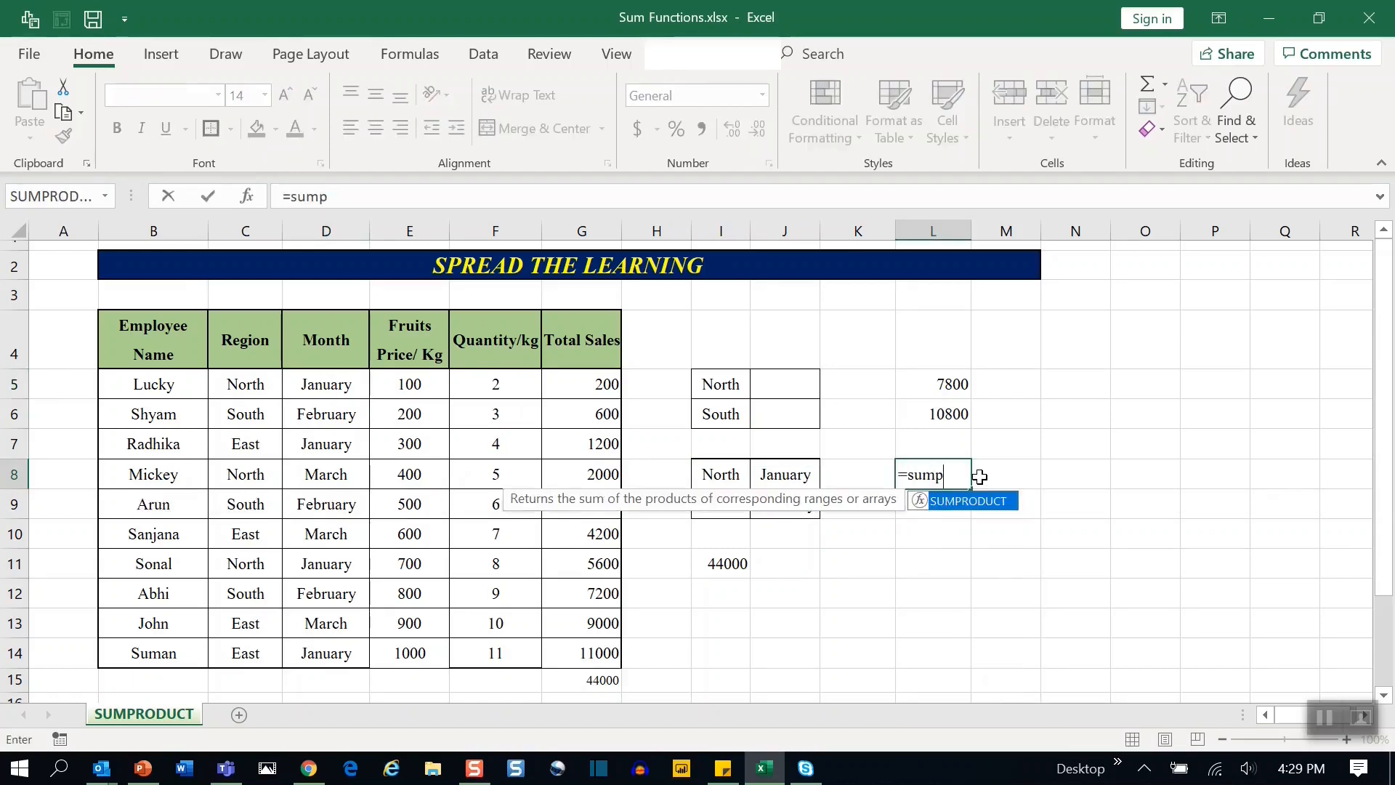
pyautogui.press('Tab')
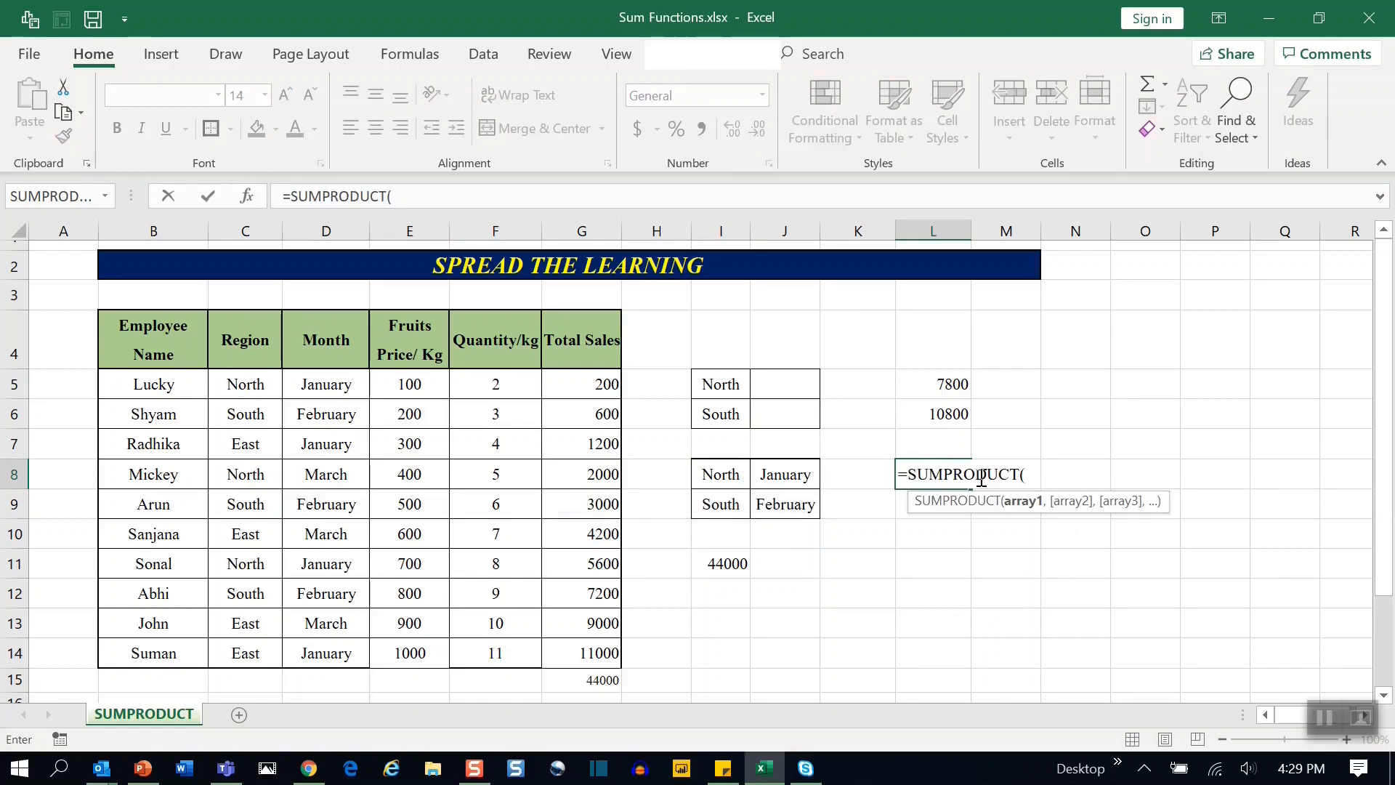
pyautogui.write('((')
pyautogui.moveTo(247, 384); pyautogui.dragTo(258, 651)
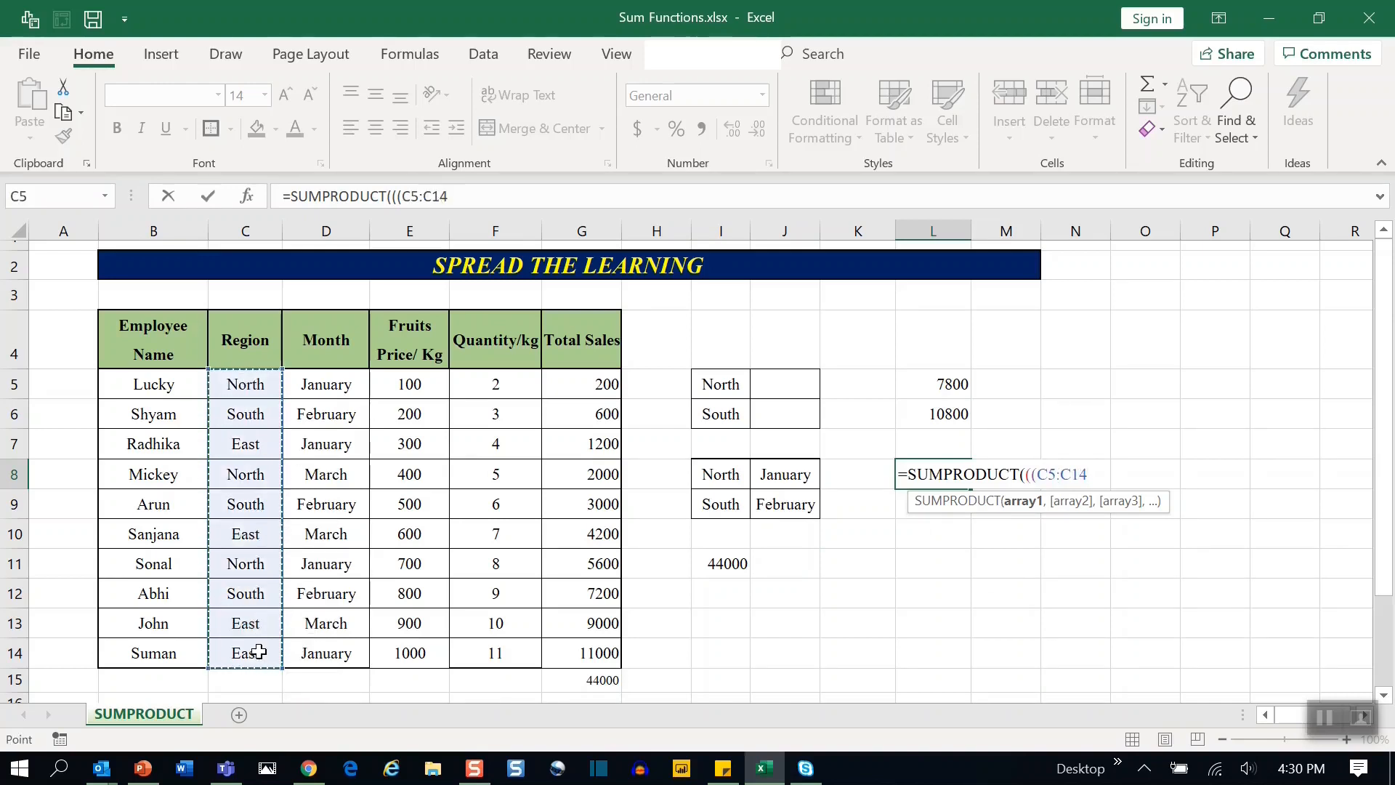
pyautogui.write('=')
pyautogui.click(724, 471)
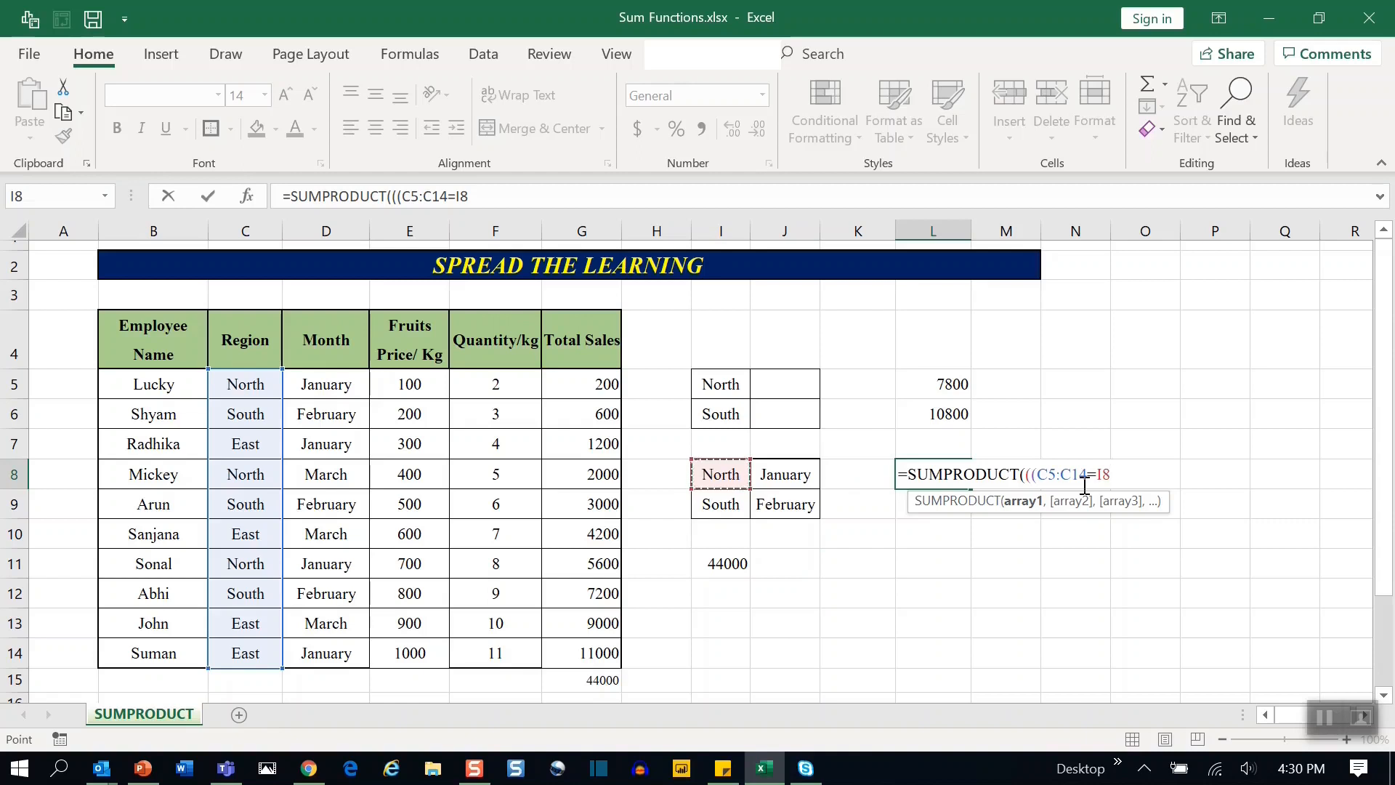
pyautogui.write(')*(')
# Multiply the L8 region condition by the month condition (D5:D14=J8).
pyautogui.moveTo(320, 385); pyautogui.dragTo(320, 657)
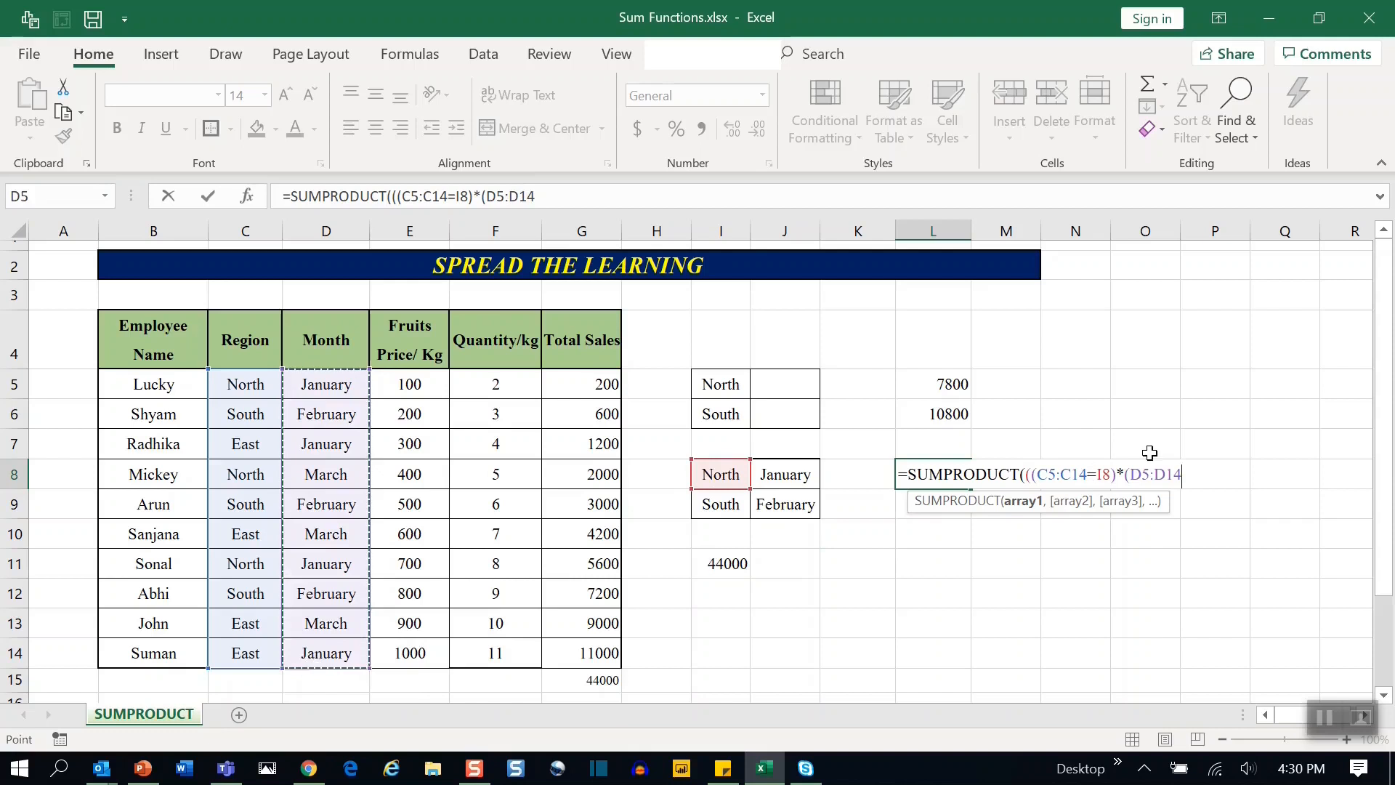
pyautogui.write('=')
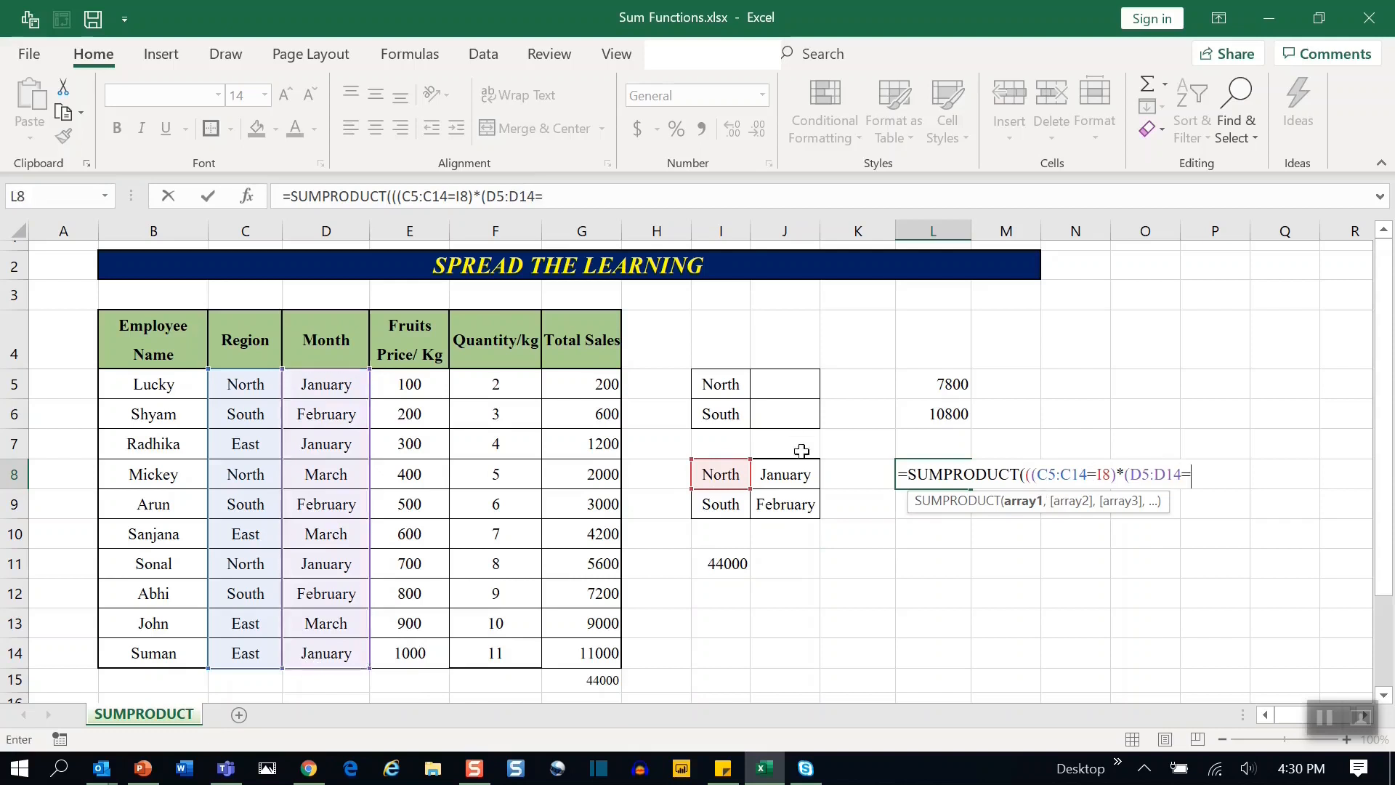
pyautogui.click(789, 474)
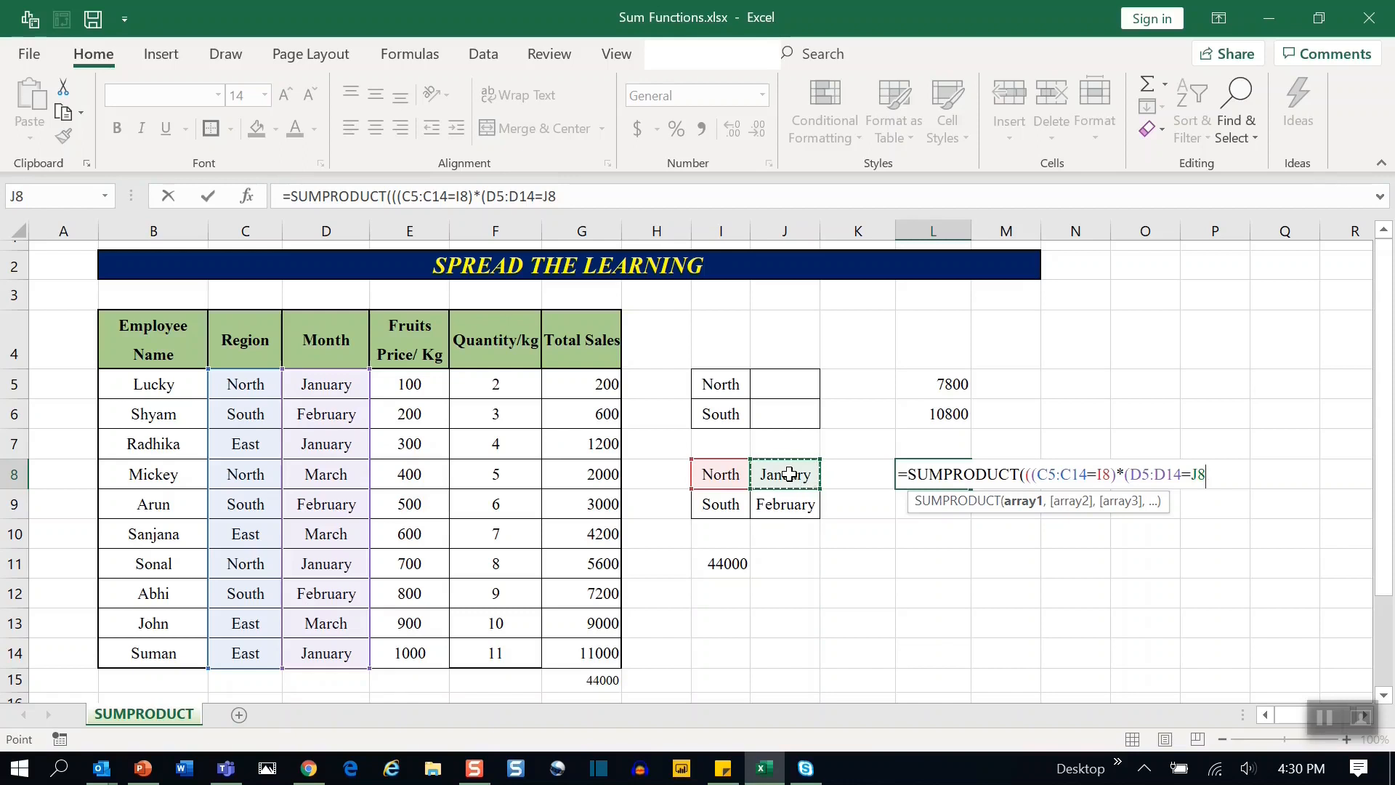
pyautogui.write(')')
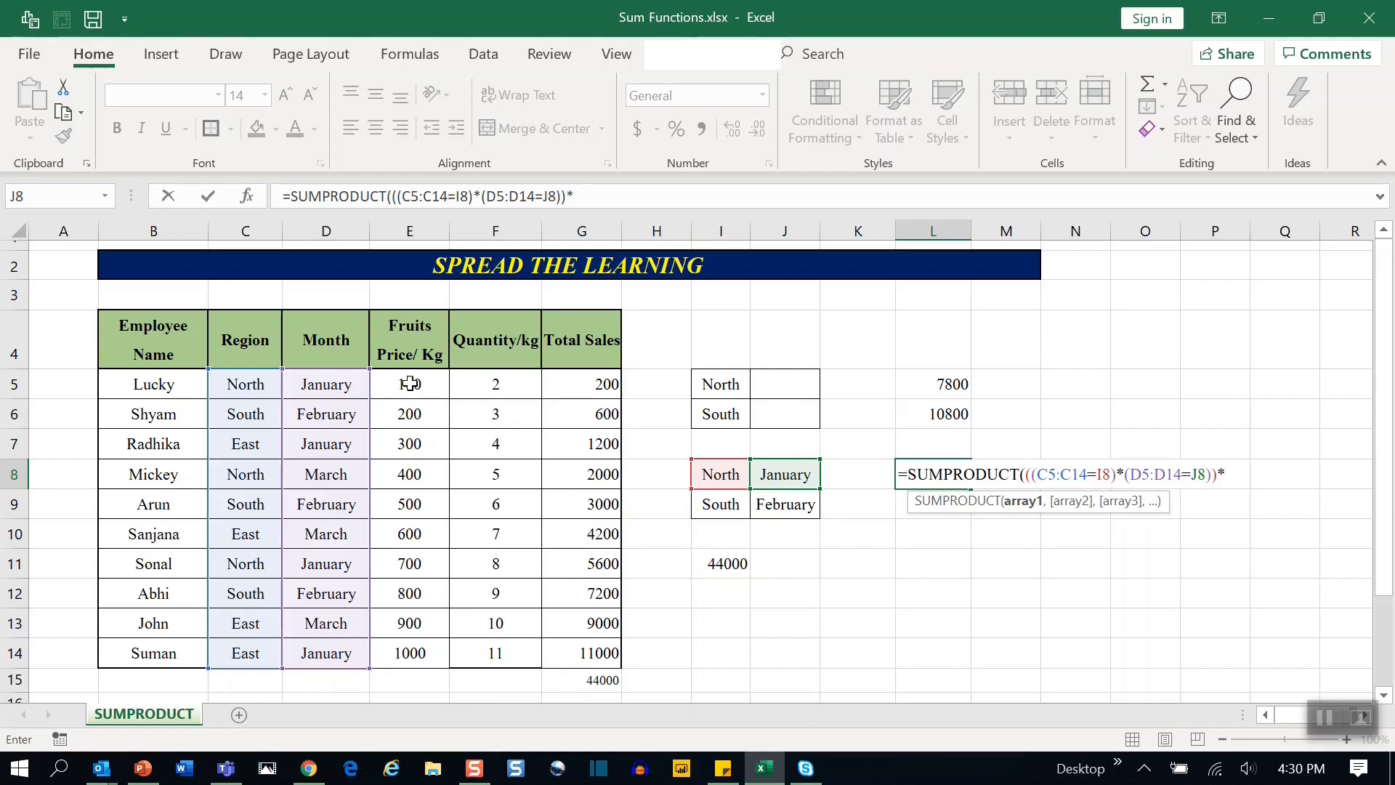
# Multiply the L8 conditions by the price range (E5:E14).
pyautogui.write('*(')
pyautogui.moveTo(410, 383); pyautogui.dragTo(405, 651)
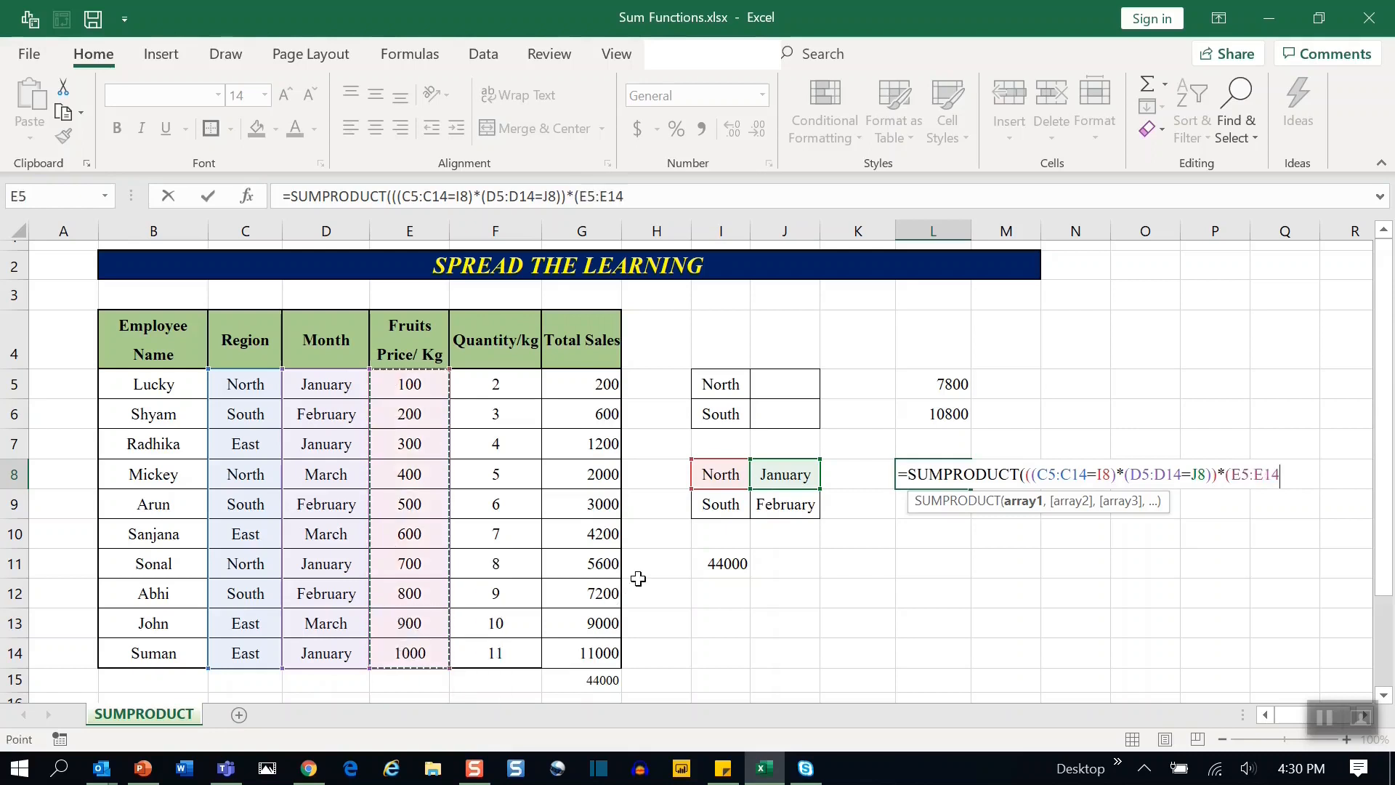
pyautogui.write(')')
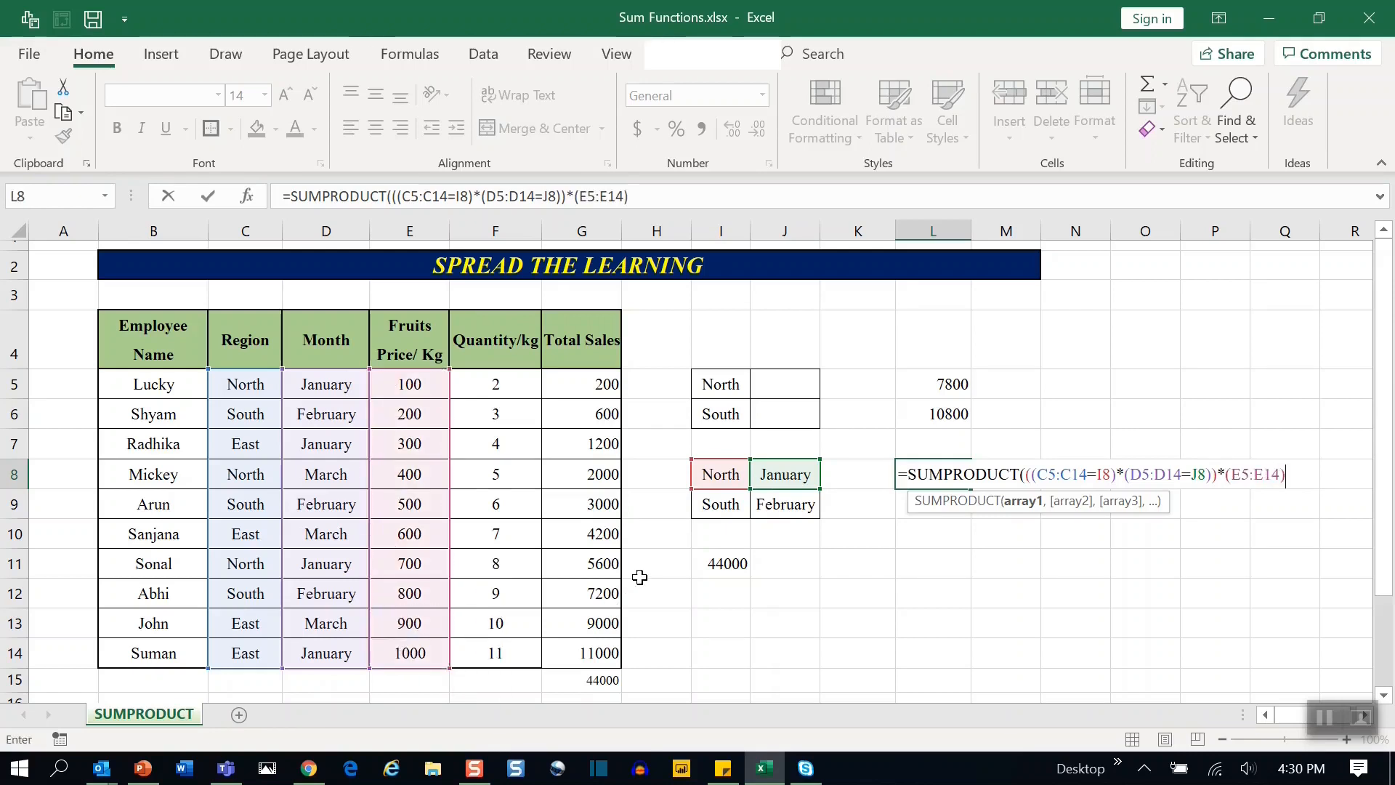
pyautogui.write(',')
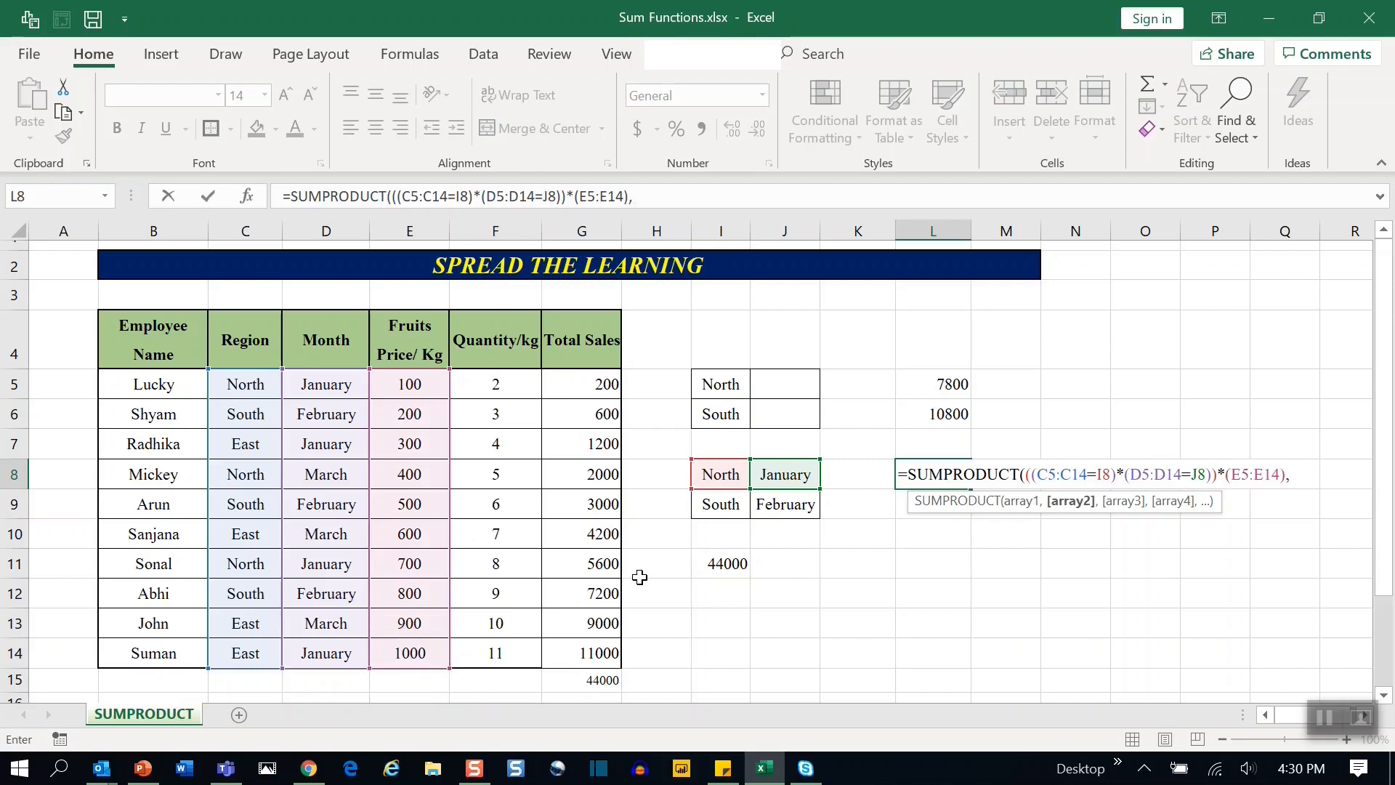
pyautogui.write('(')
# Add the quantity range (F5:F14) as the second SUMPRODUCT array, close the formula and enter it.
pyautogui.moveTo(497, 389); pyautogui.dragTo(510, 649)
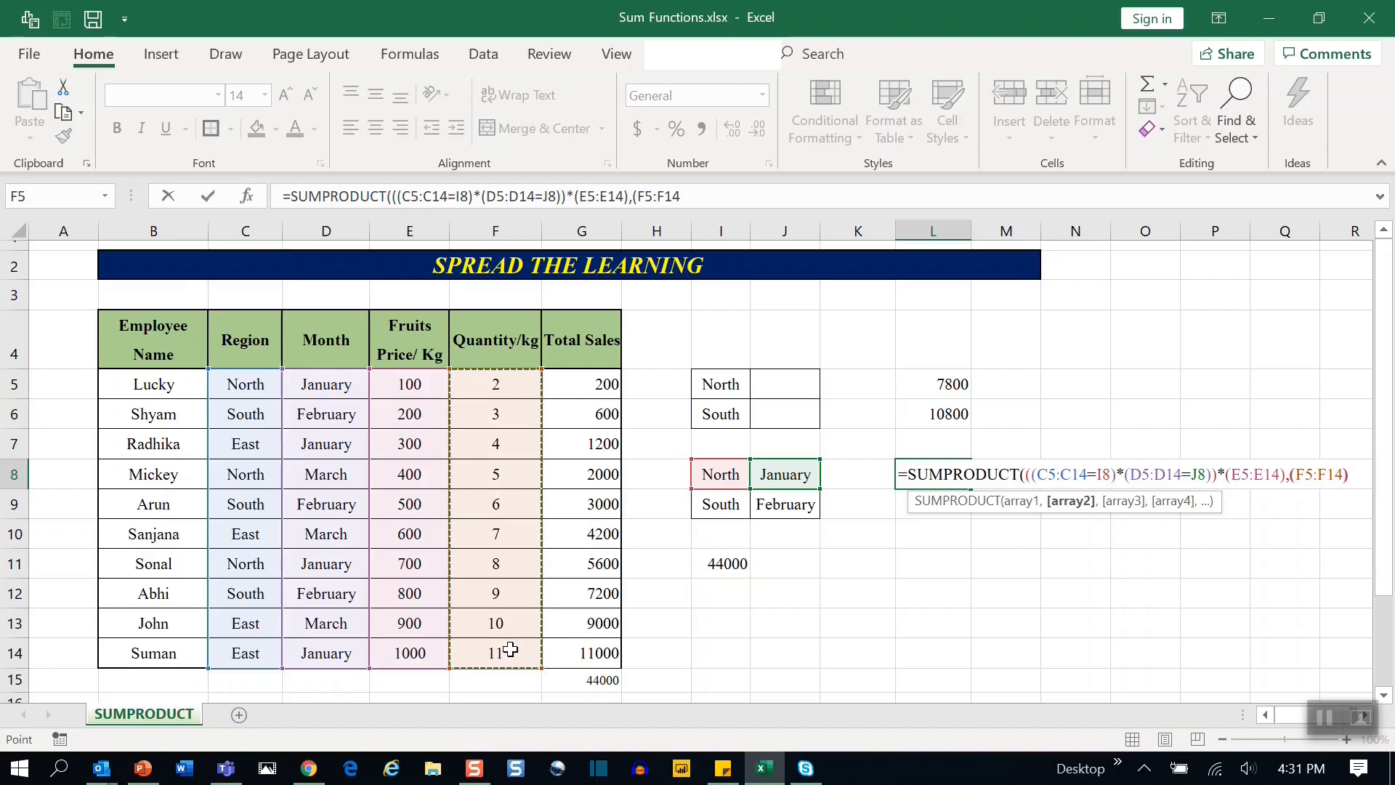
pyautogui.write('))')
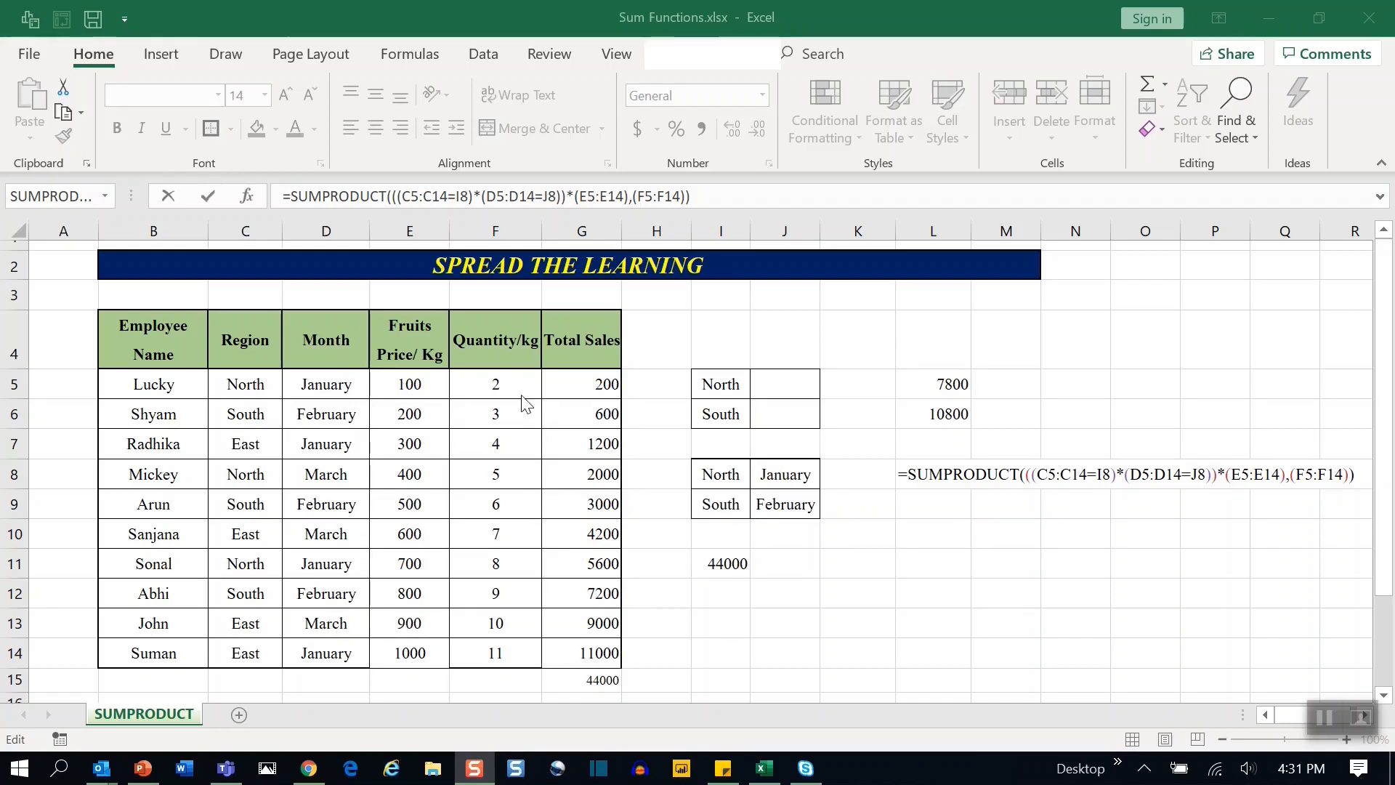
pyautogui.click(798, 195)
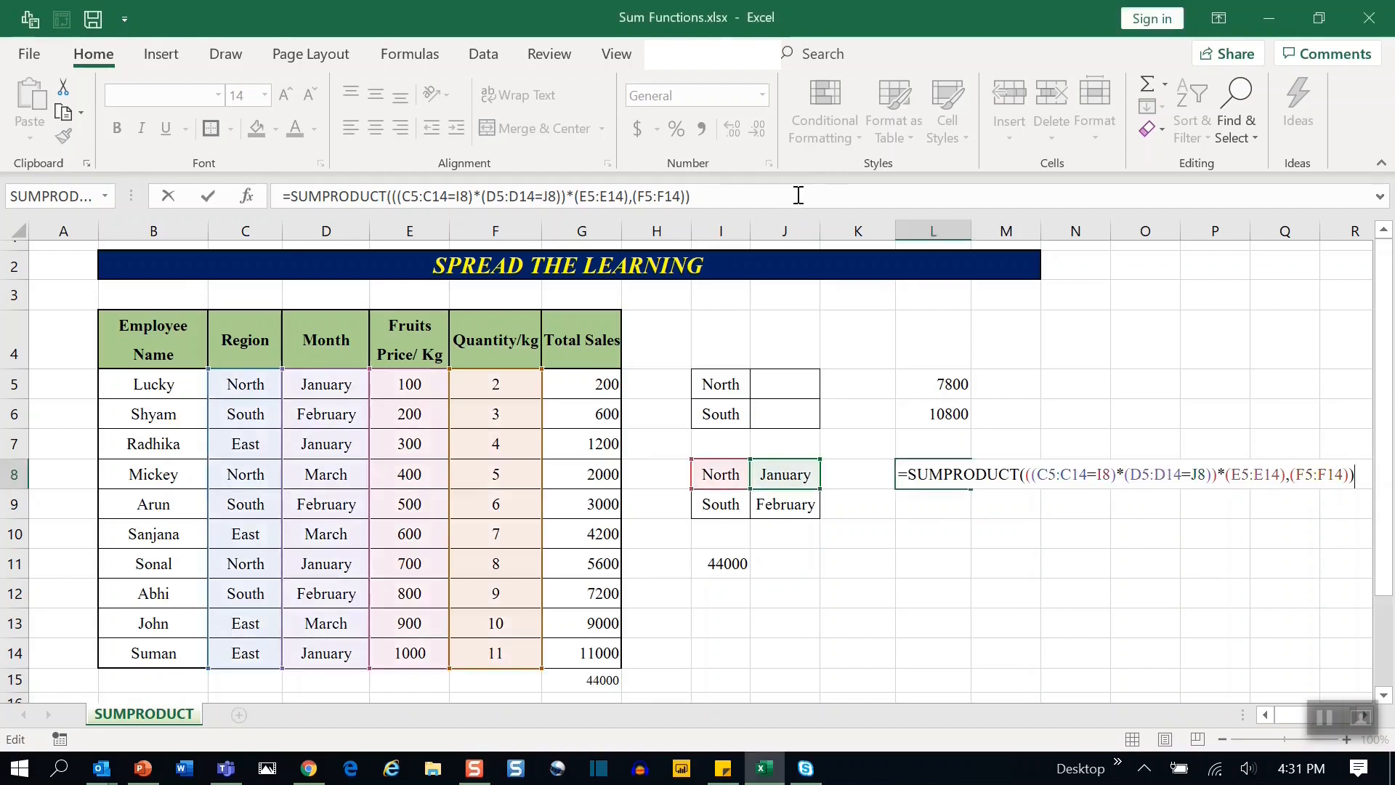
pyautogui.press('Return')
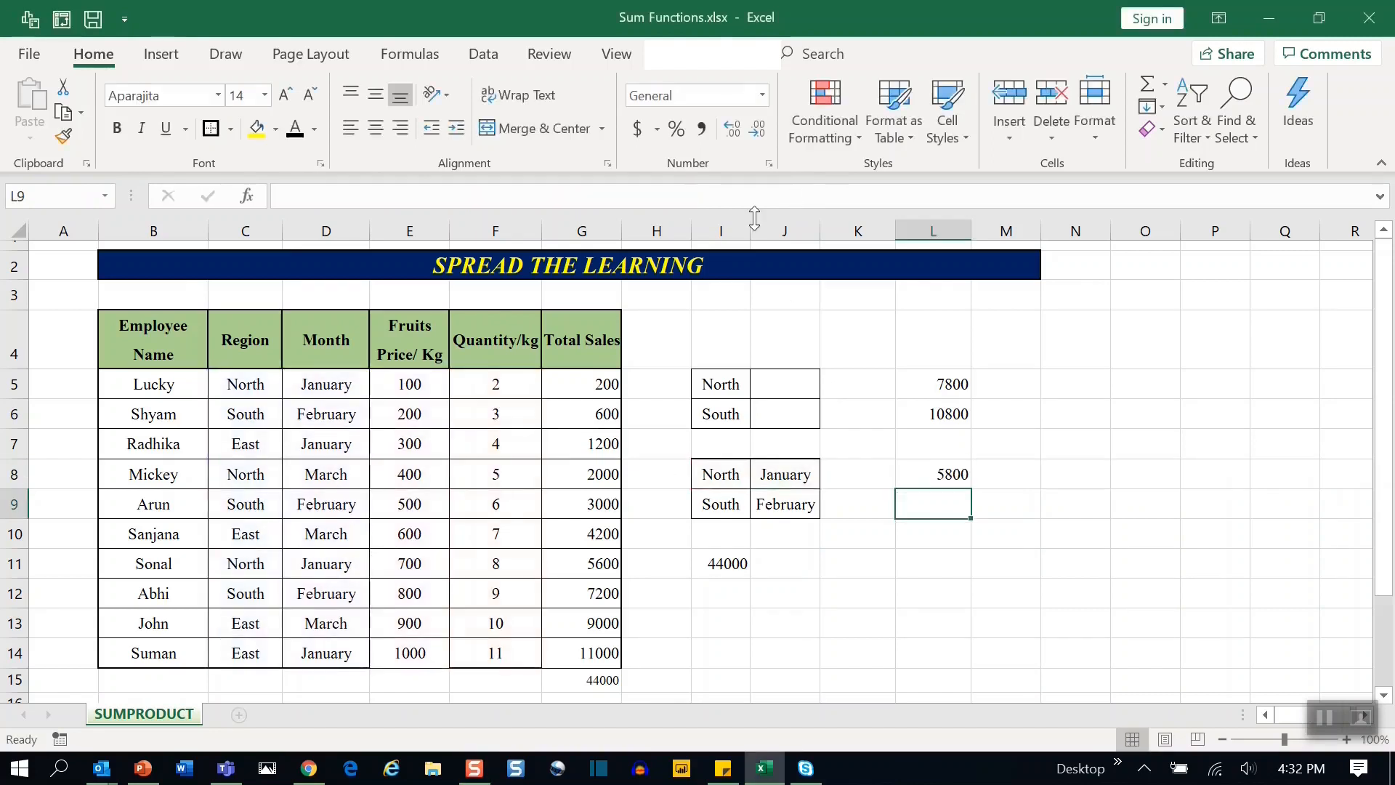
# Inspect the L8 result against the North January Total Sales cells G5 and G11, and the South criteria in row 9.
pyautogui.click(957, 474)
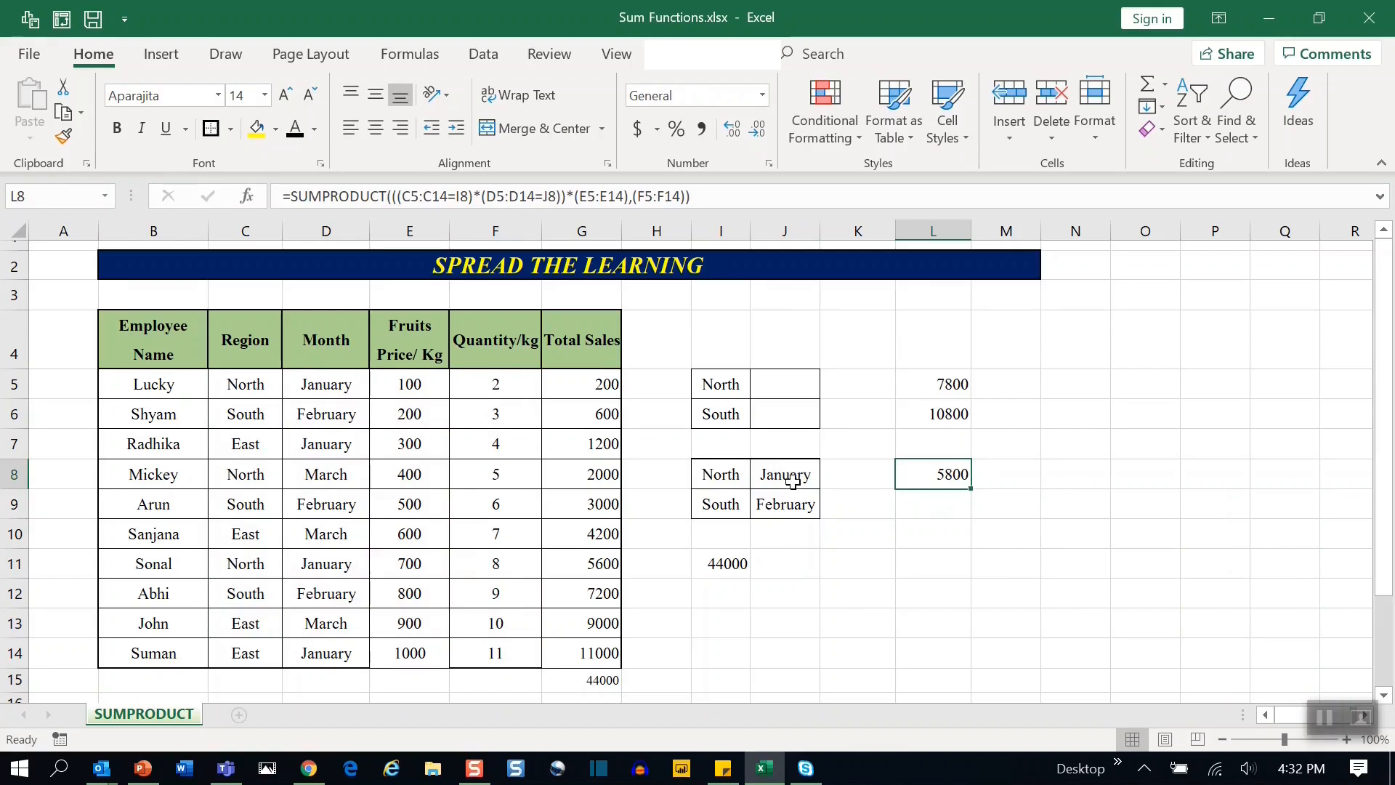
pyautogui.moveTo(237, 380); pyautogui.dragTo(592, 378)
pyautogui.click(596, 384)
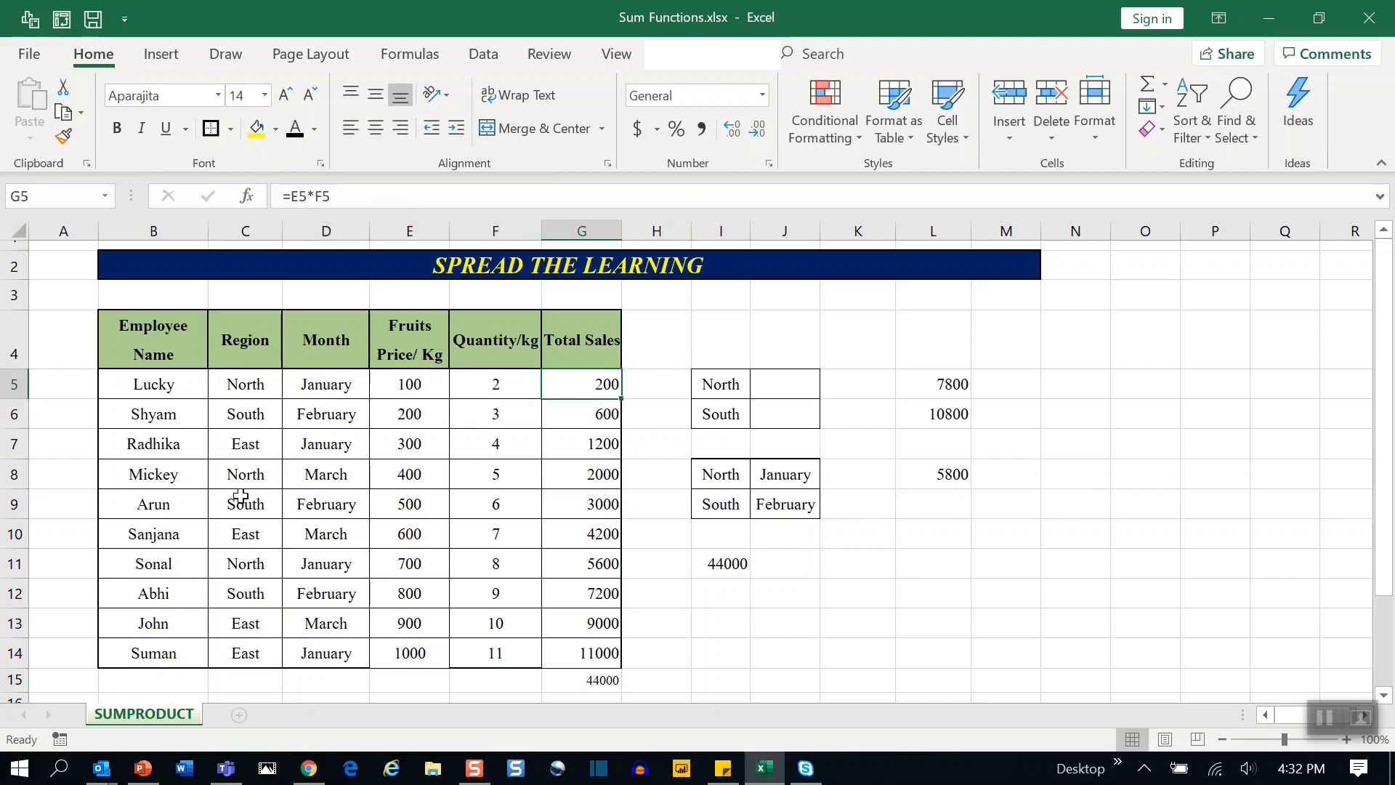
pyautogui.click(608, 568)
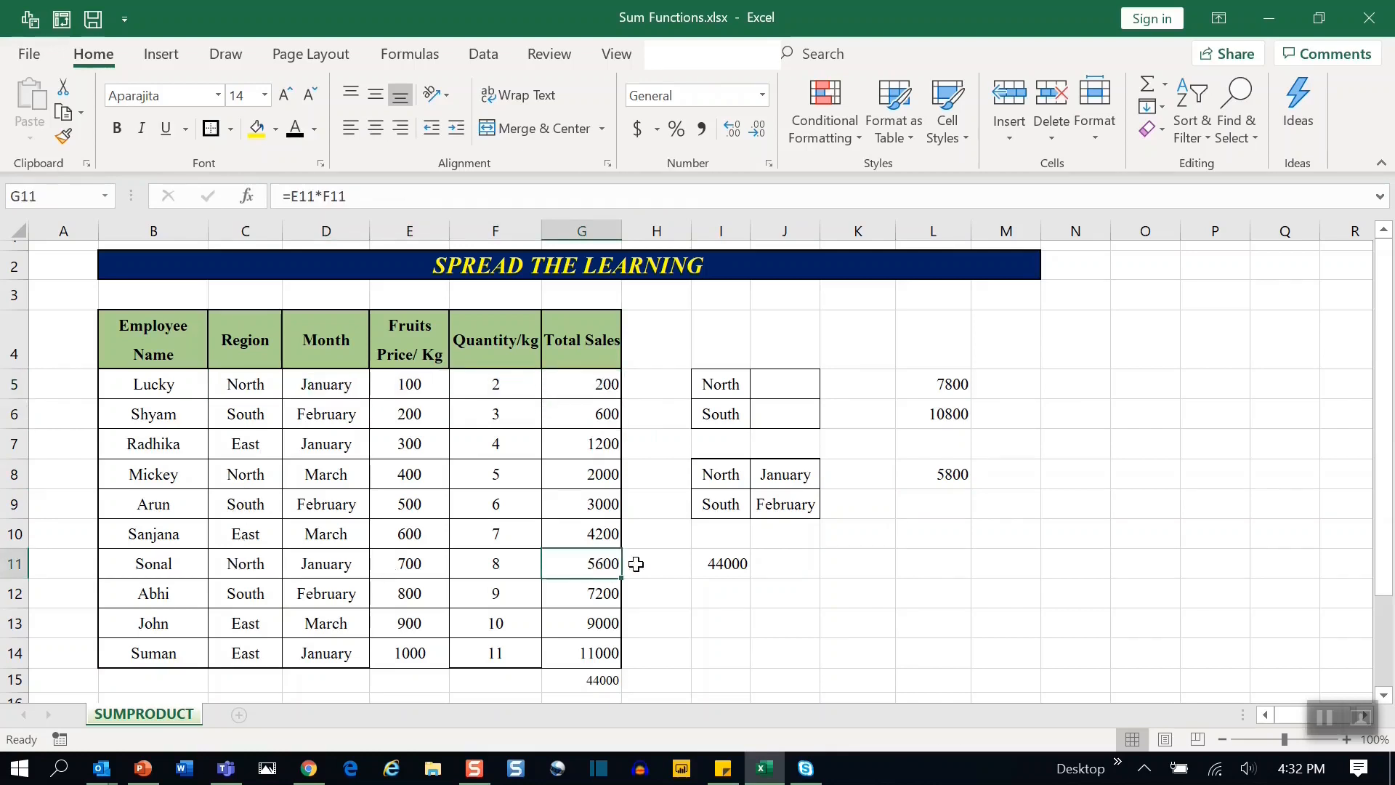
pyautogui.keyDown('ctrl'); pyautogui.click(607, 378); pyautogui.keyUp('ctrl')
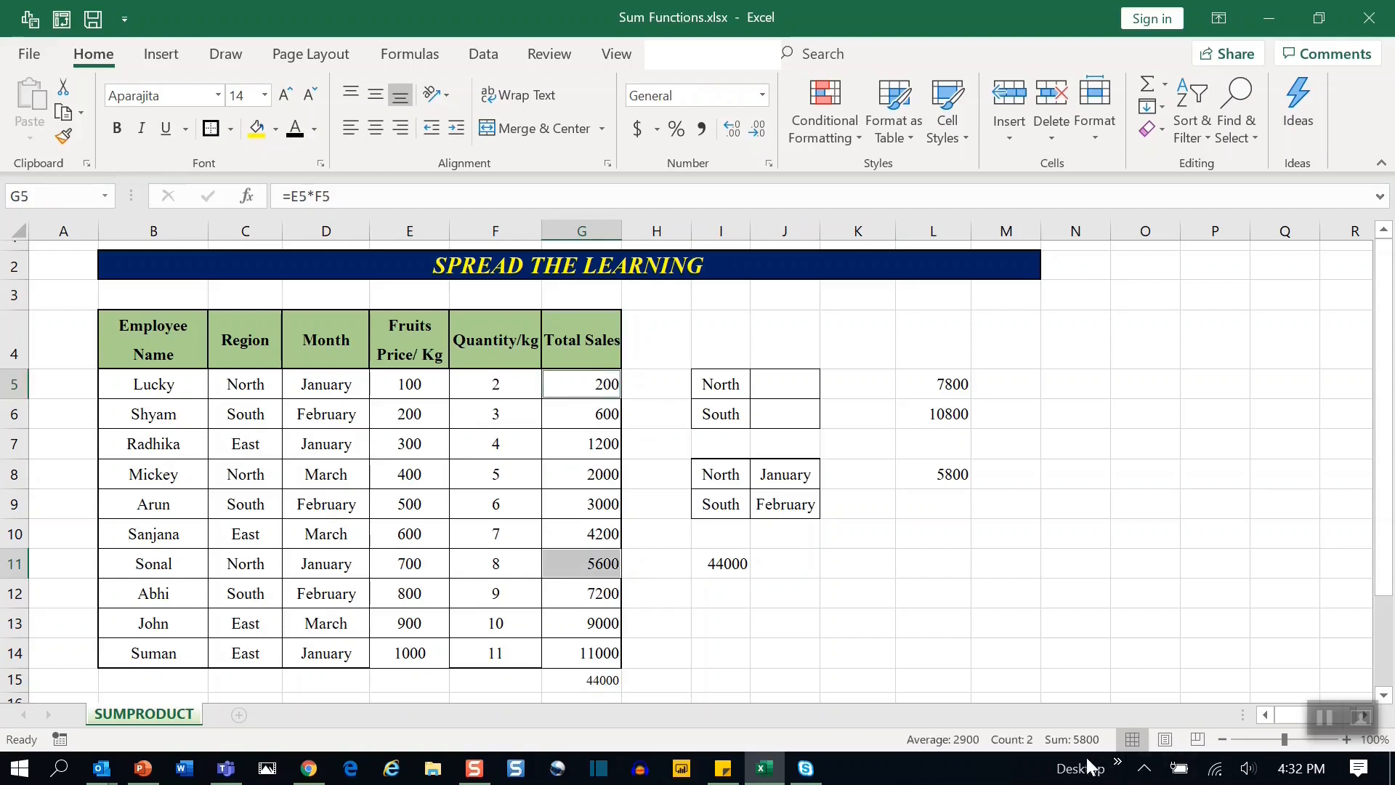
pyautogui.click(930, 510)
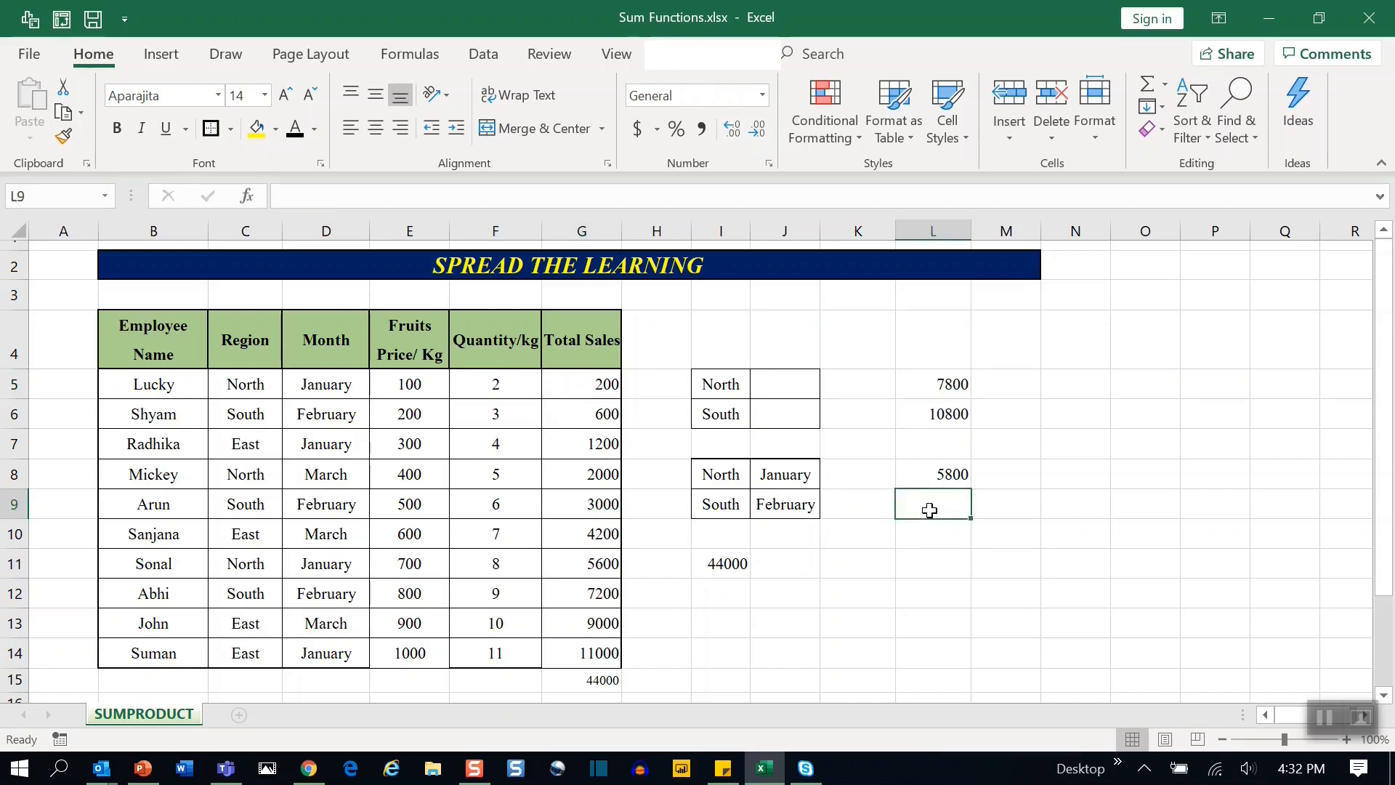
pyautogui.click(701, 507)
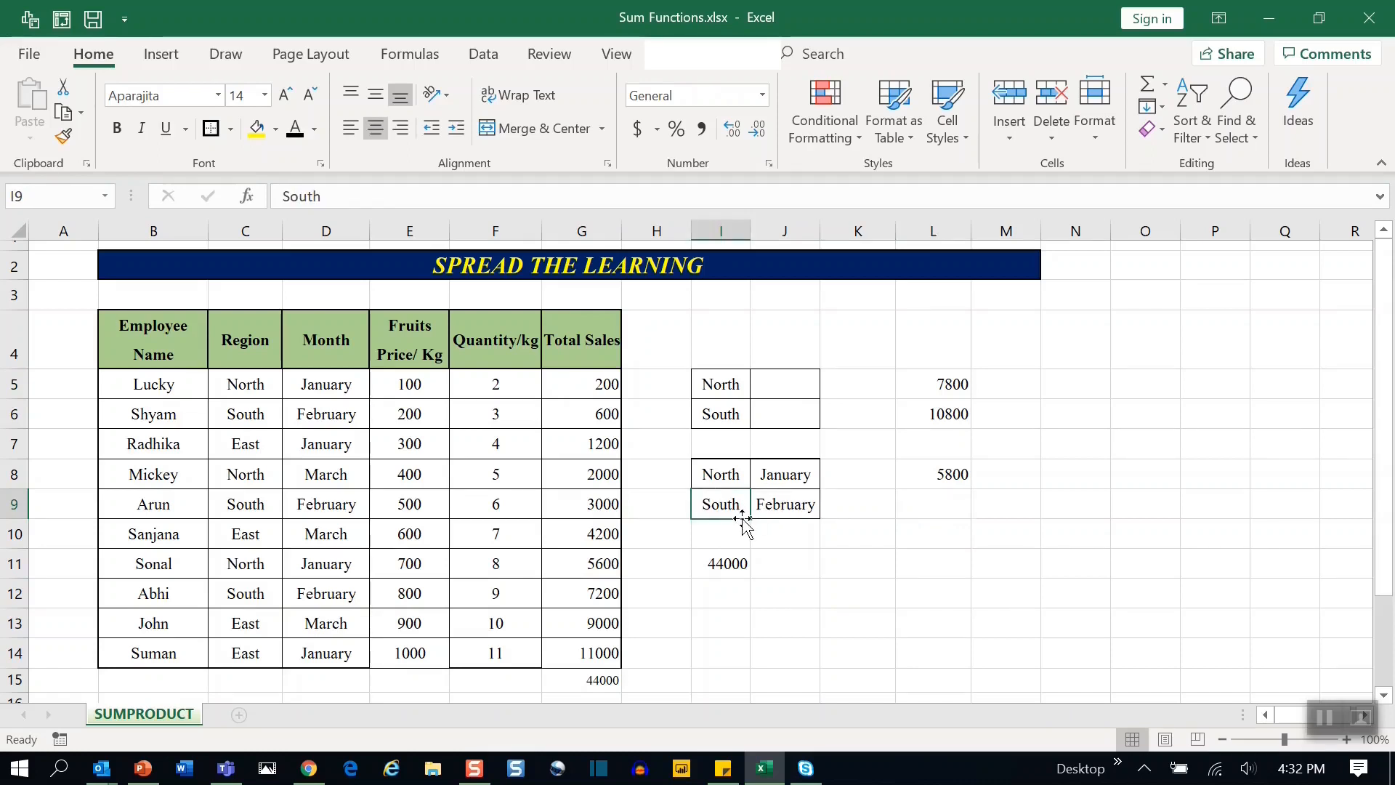
# Edit the L8 formula to make the region range $C$5:$C$14 and month range $D$5:$D$14 absolute.
pyautogui.click(934, 470)
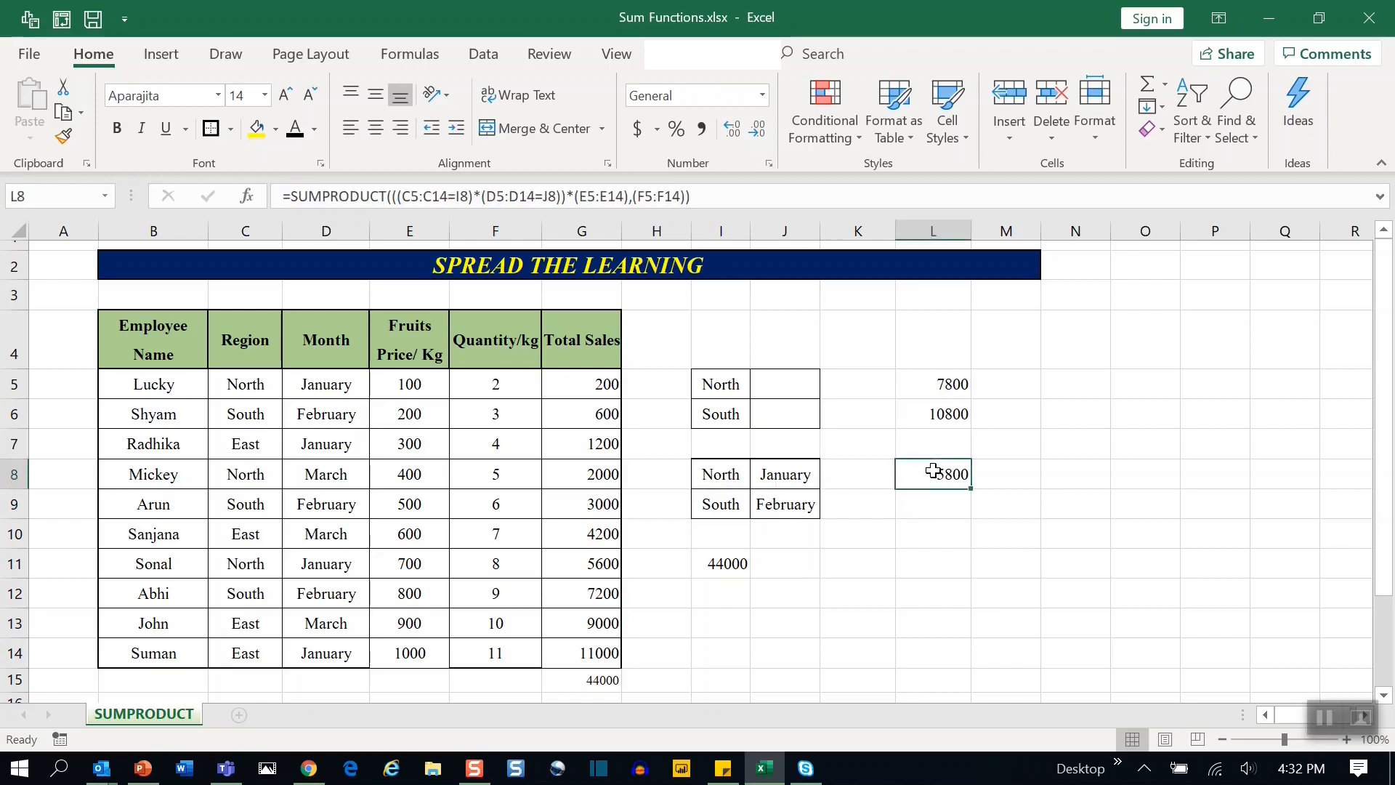
pyautogui.doubleClick(934, 471)
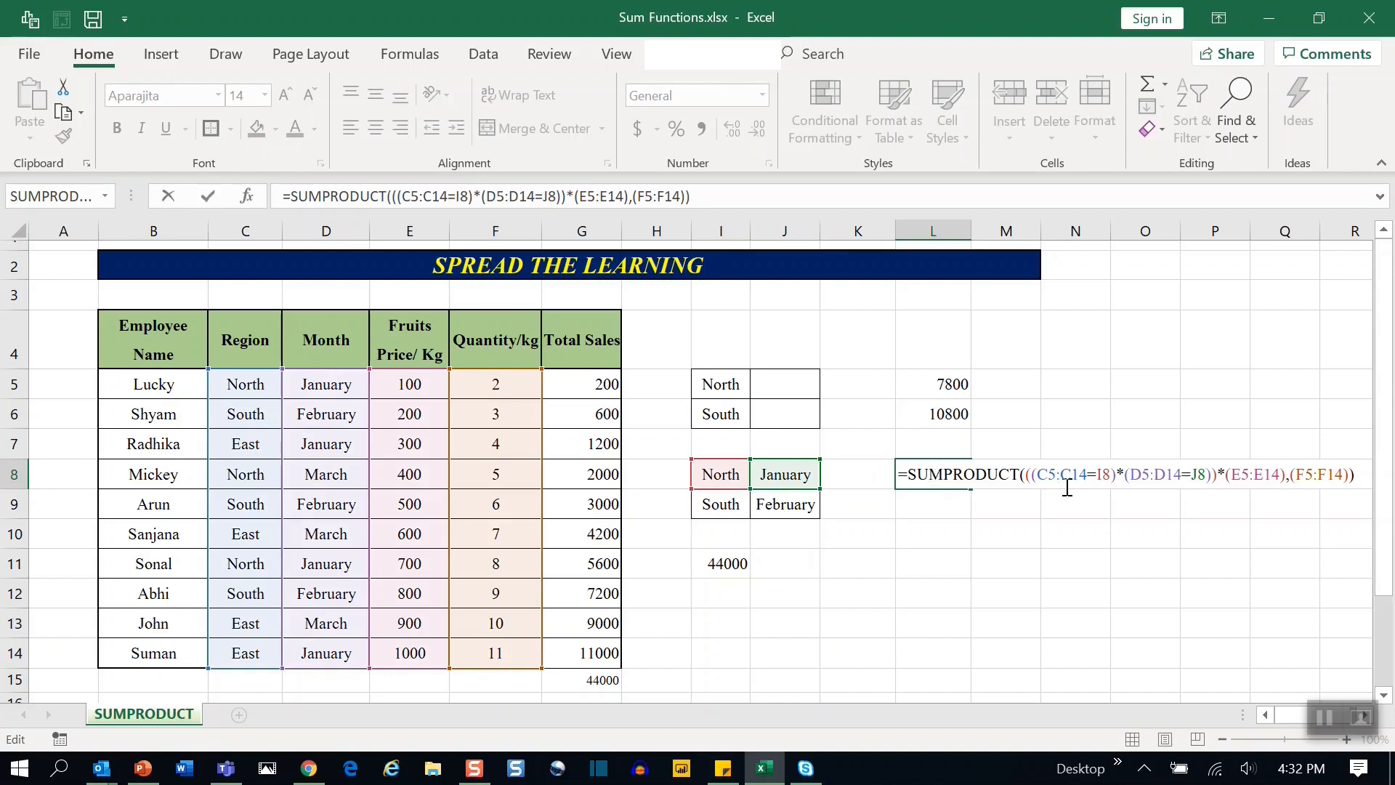
pyautogui.moveTo(1087, 476); pyautogui.dragTo(1042, 476)
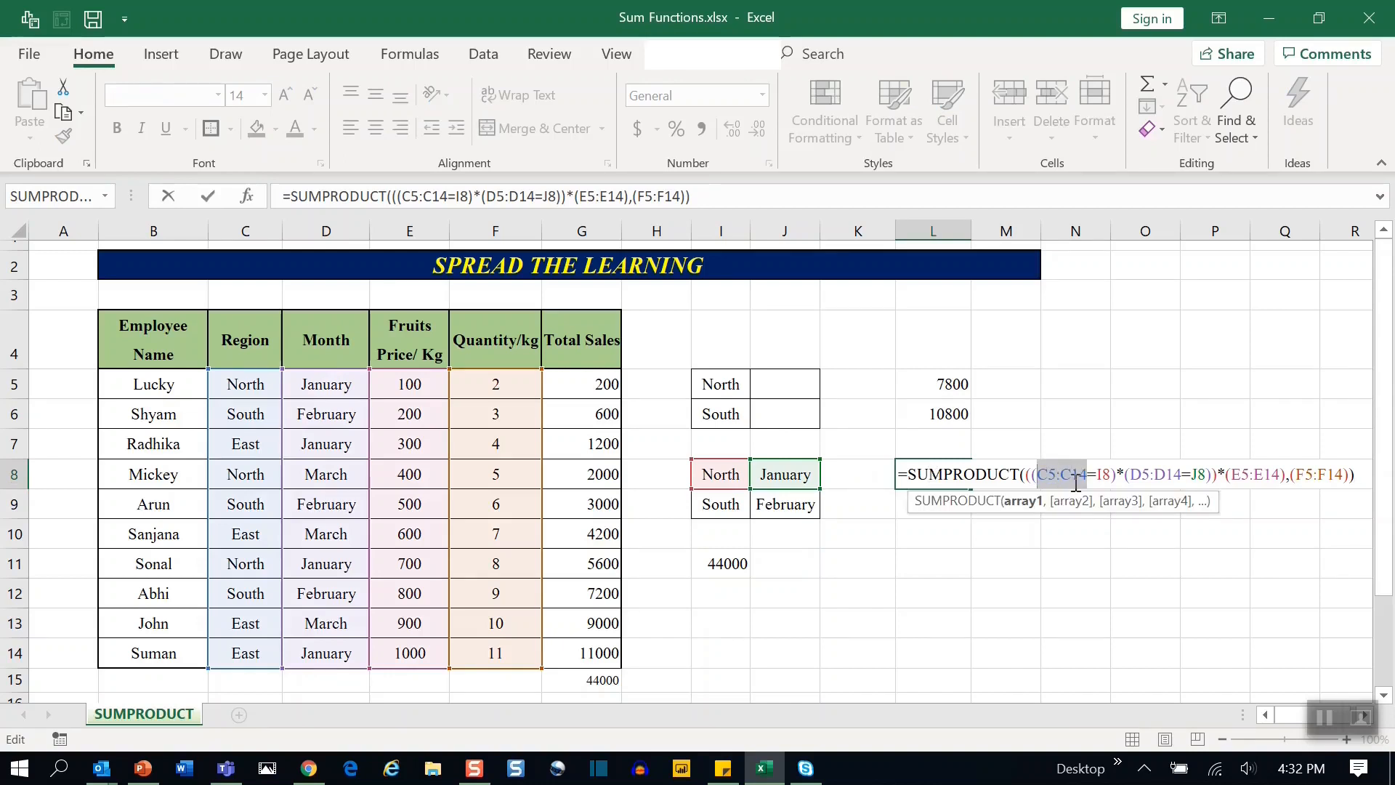
pyautogui.press('F4')
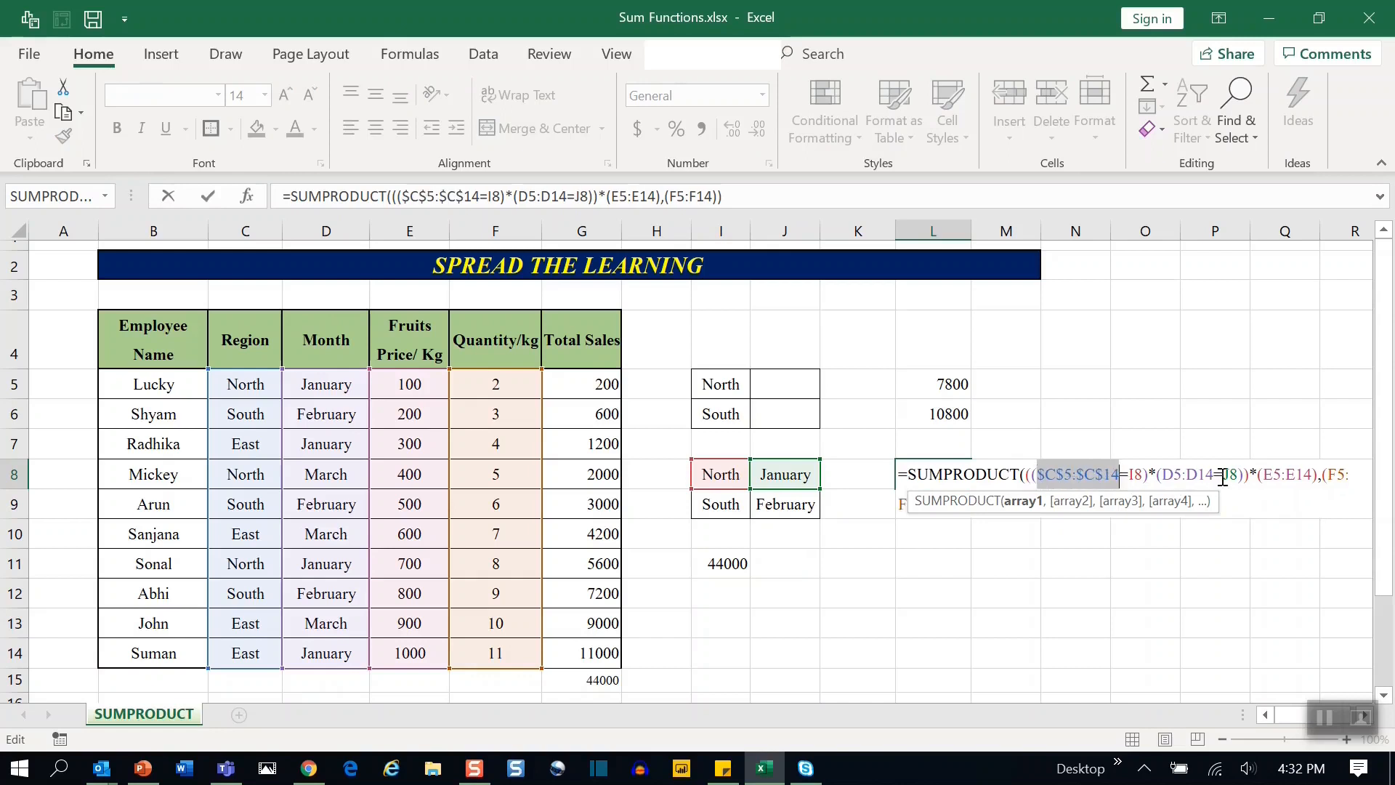
pyautogui.moveTo(1216, 473); pyautogui.dragTo(1165, 474)
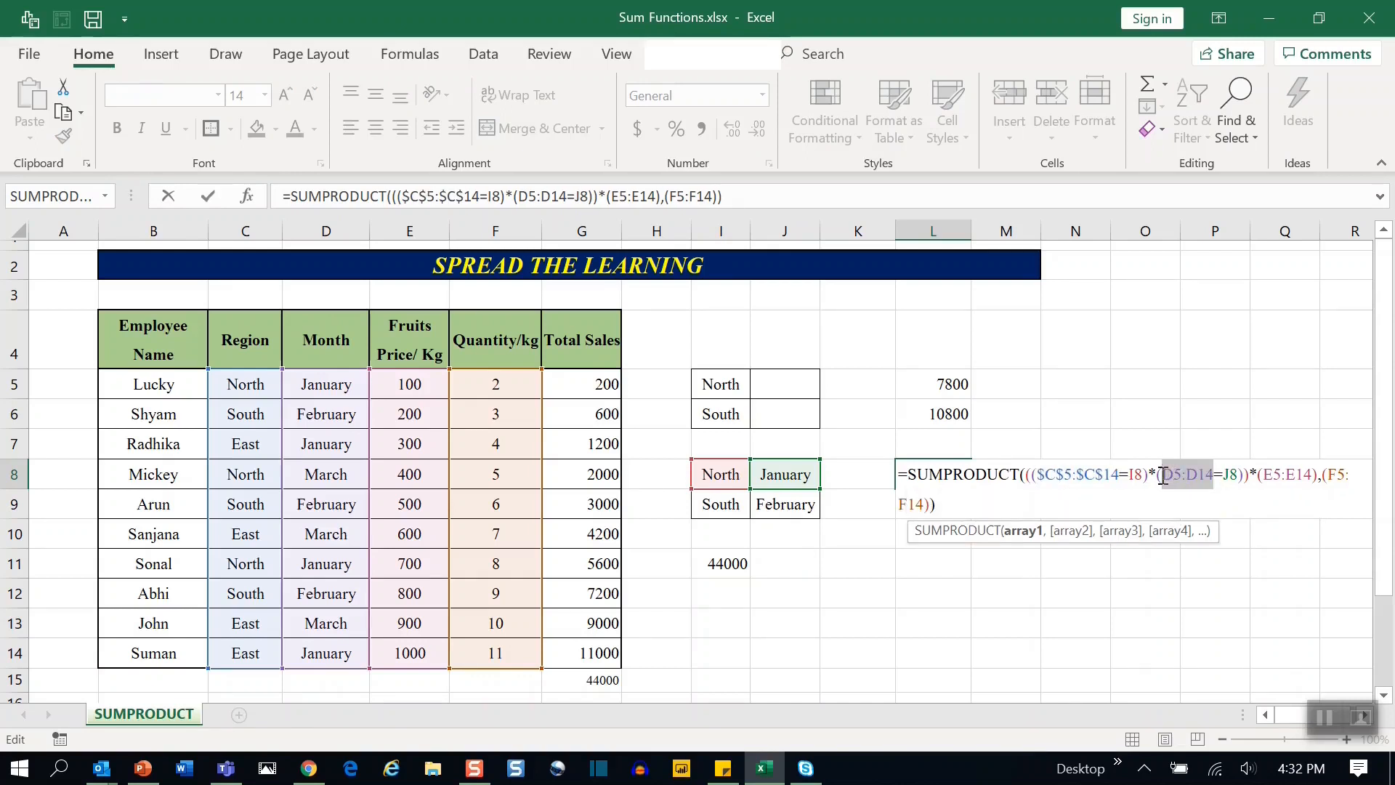
pyautogui.press('F4')
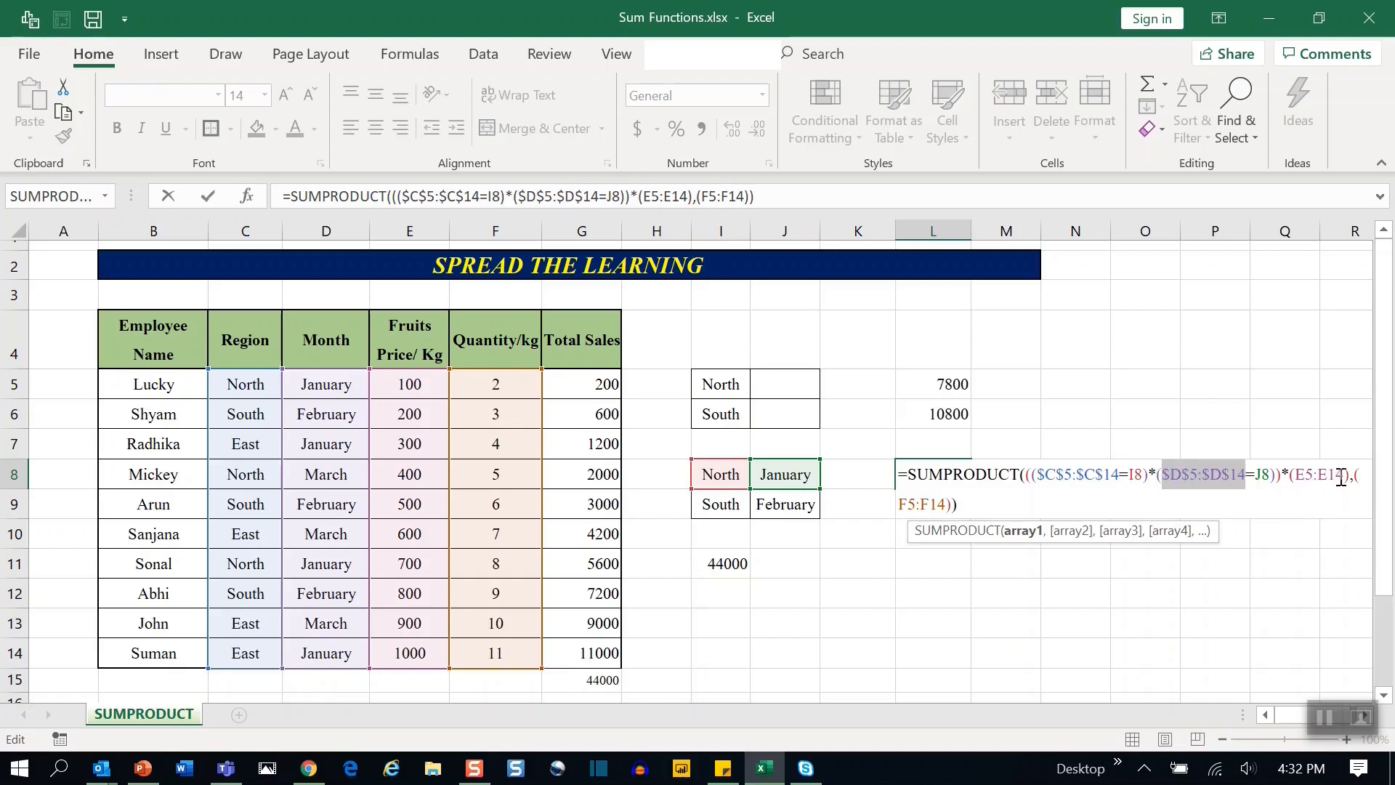
# Make the price range $E$5:$E$14 and quantity range $F$5:$F$14 absolute in L8 and confirm the formula.
pyautogui.moveTo(1343, 476); pyautogui.dragTo(1300, 477)
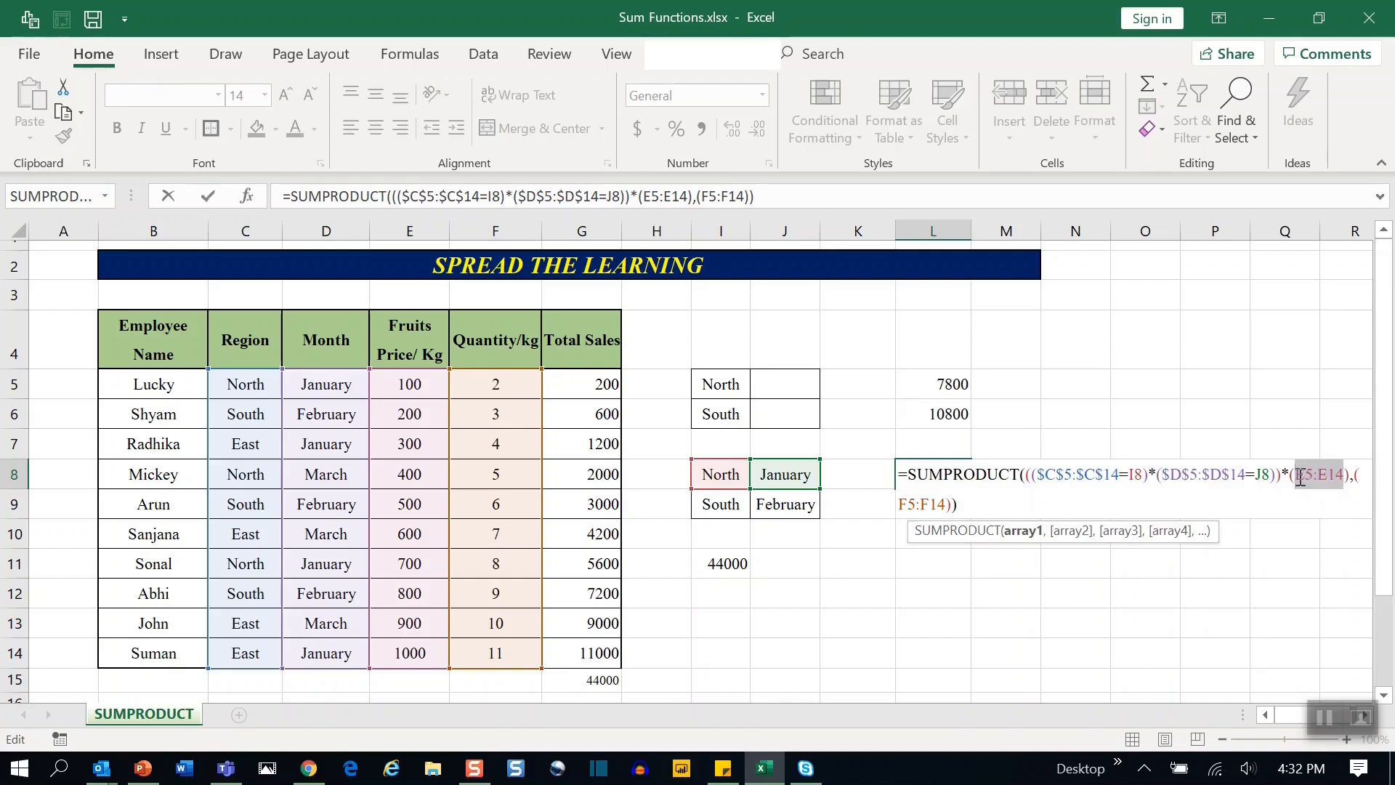
pyautogui.press('F4')
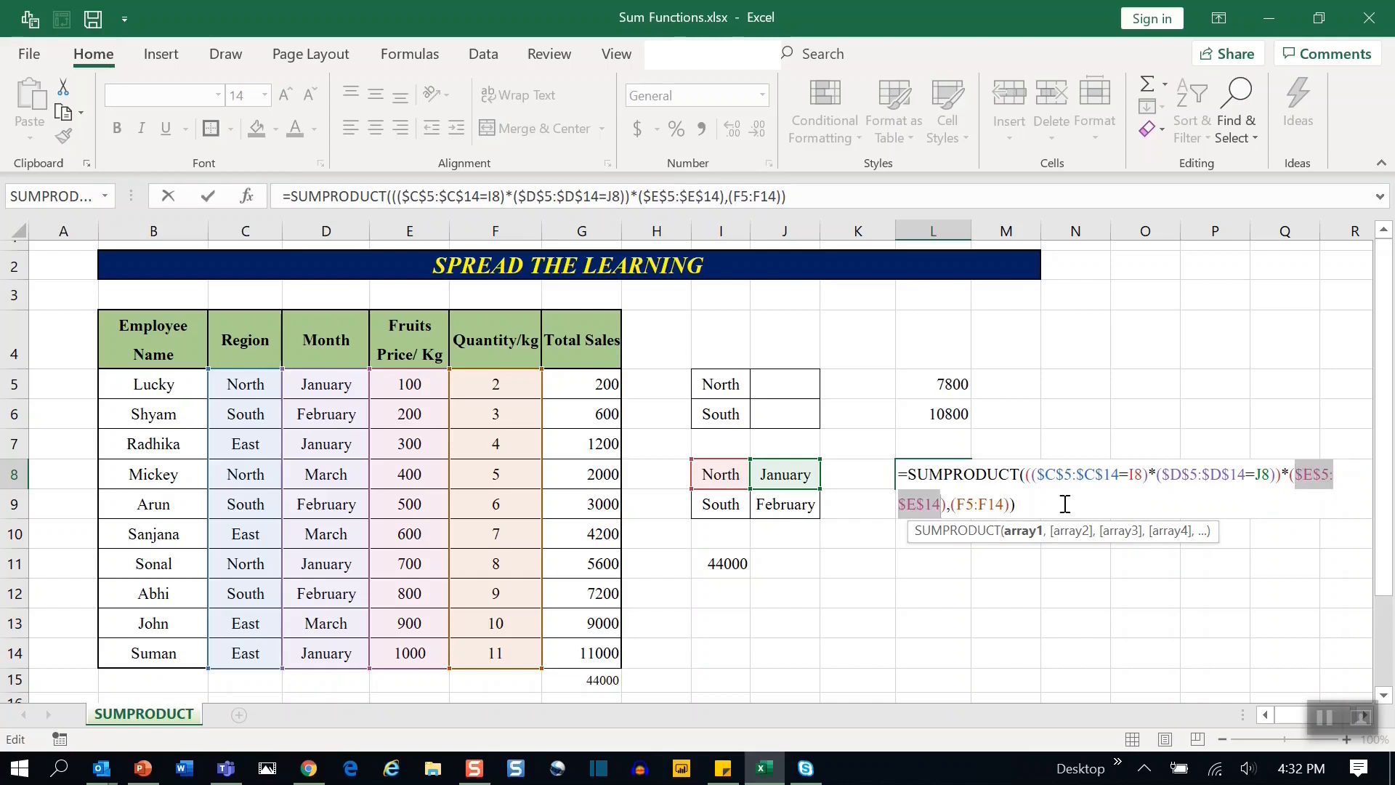
pyautogui.moveTo(1005, 507); pyautogui.dragTo(951, 508)
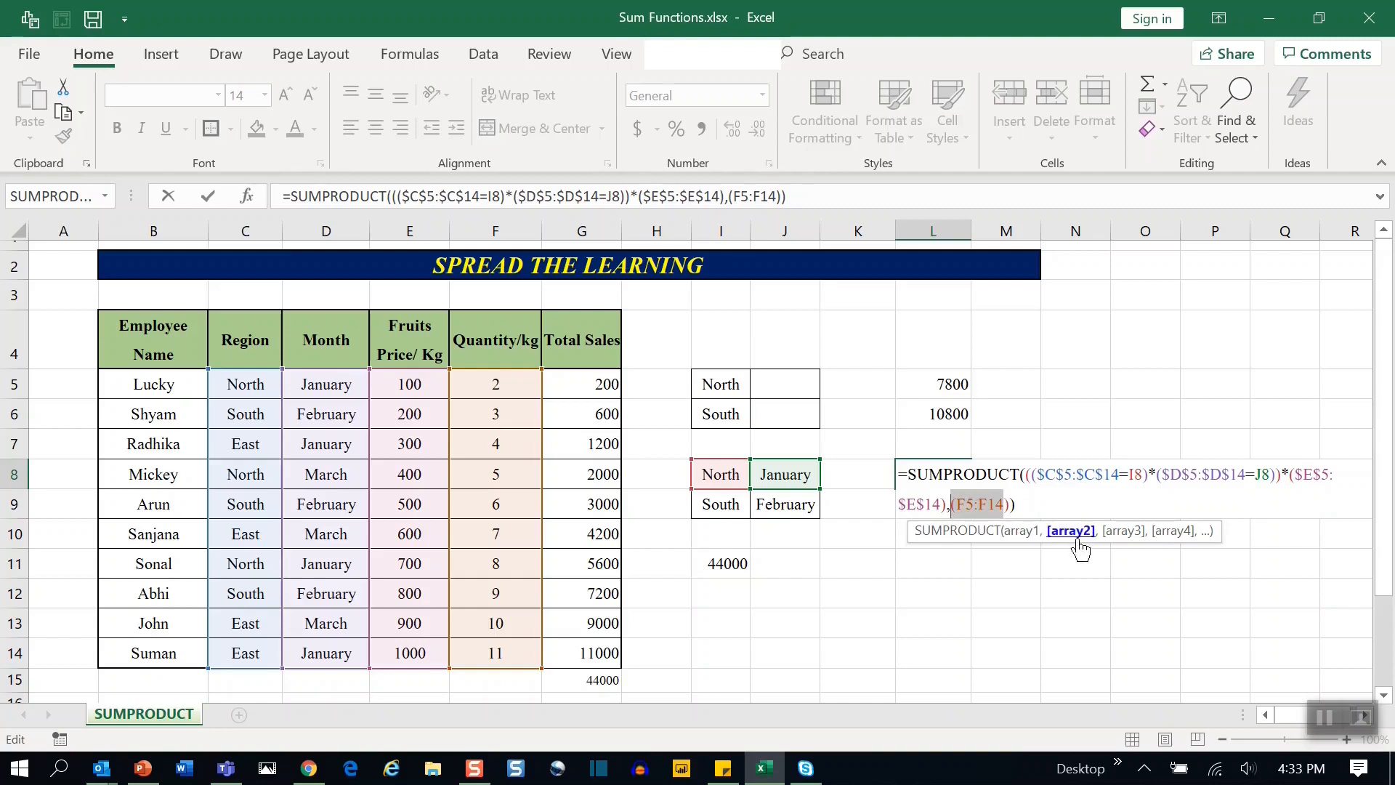
pyautogui.click(1017, 507)
pyautogui.moveTo(1004, 507); pyautogui.dragTo(961, 510)
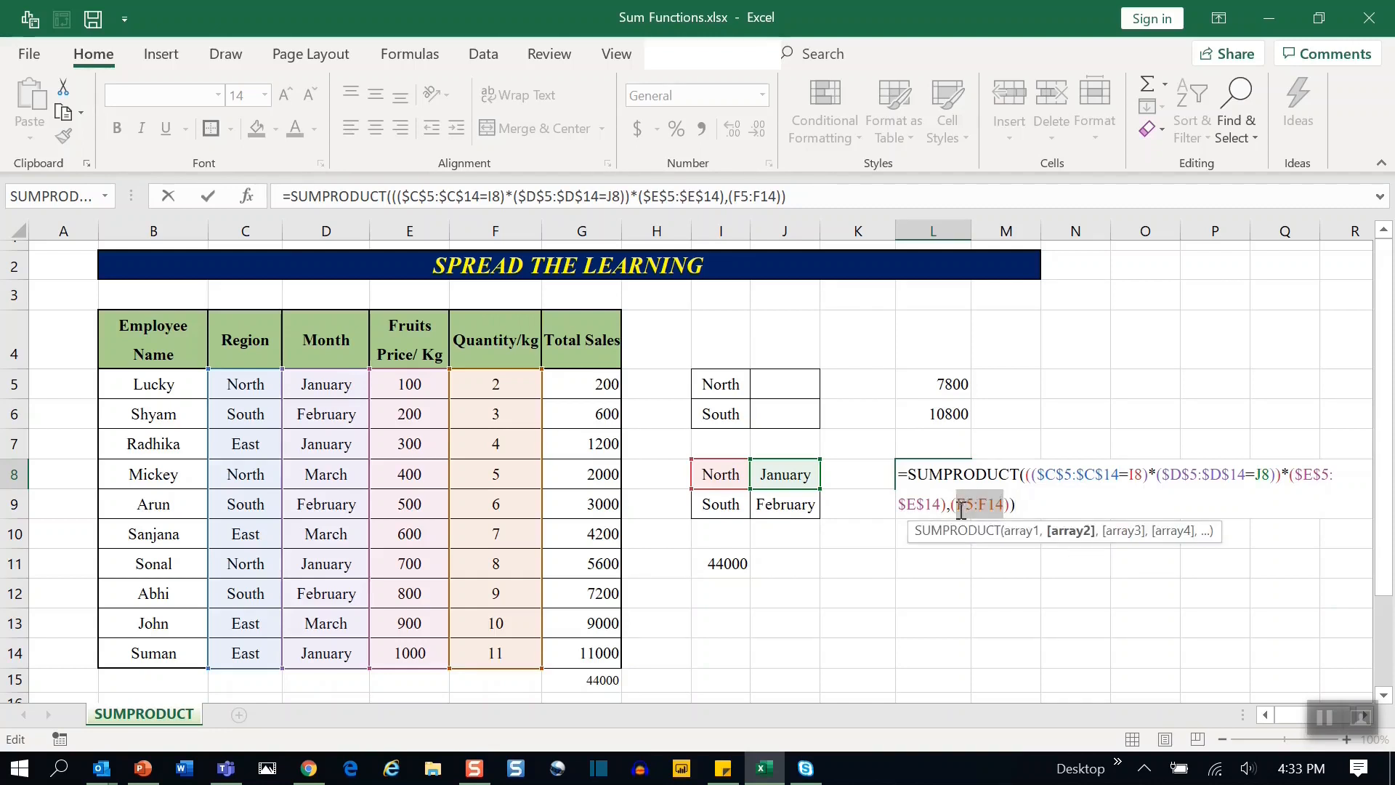
pyautogui.press('F4')
pyautogui.click(1067, 504)
pyautogui.press('Return')
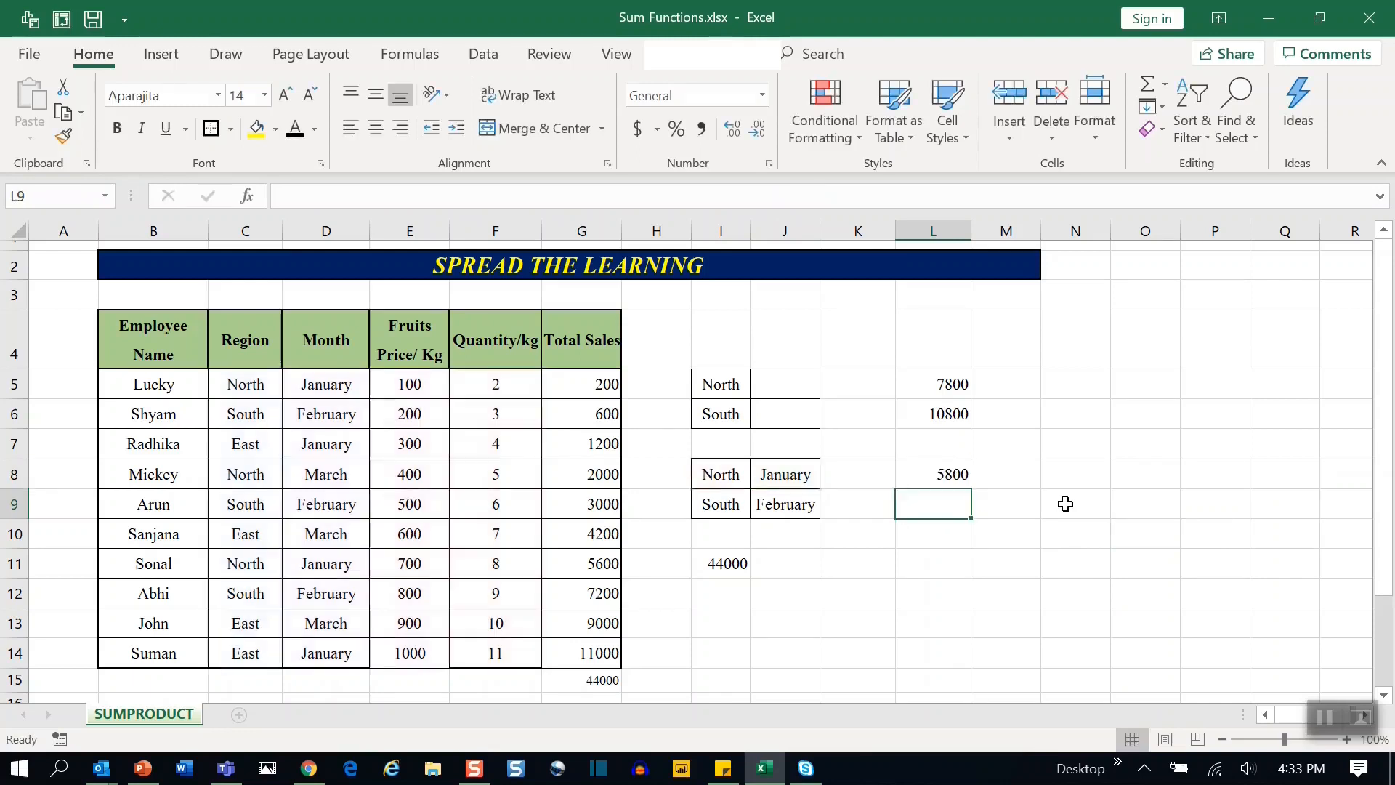
# Fill the L8 formula down into L9 to total South sales for February.
pyautogui.click(945, 471)
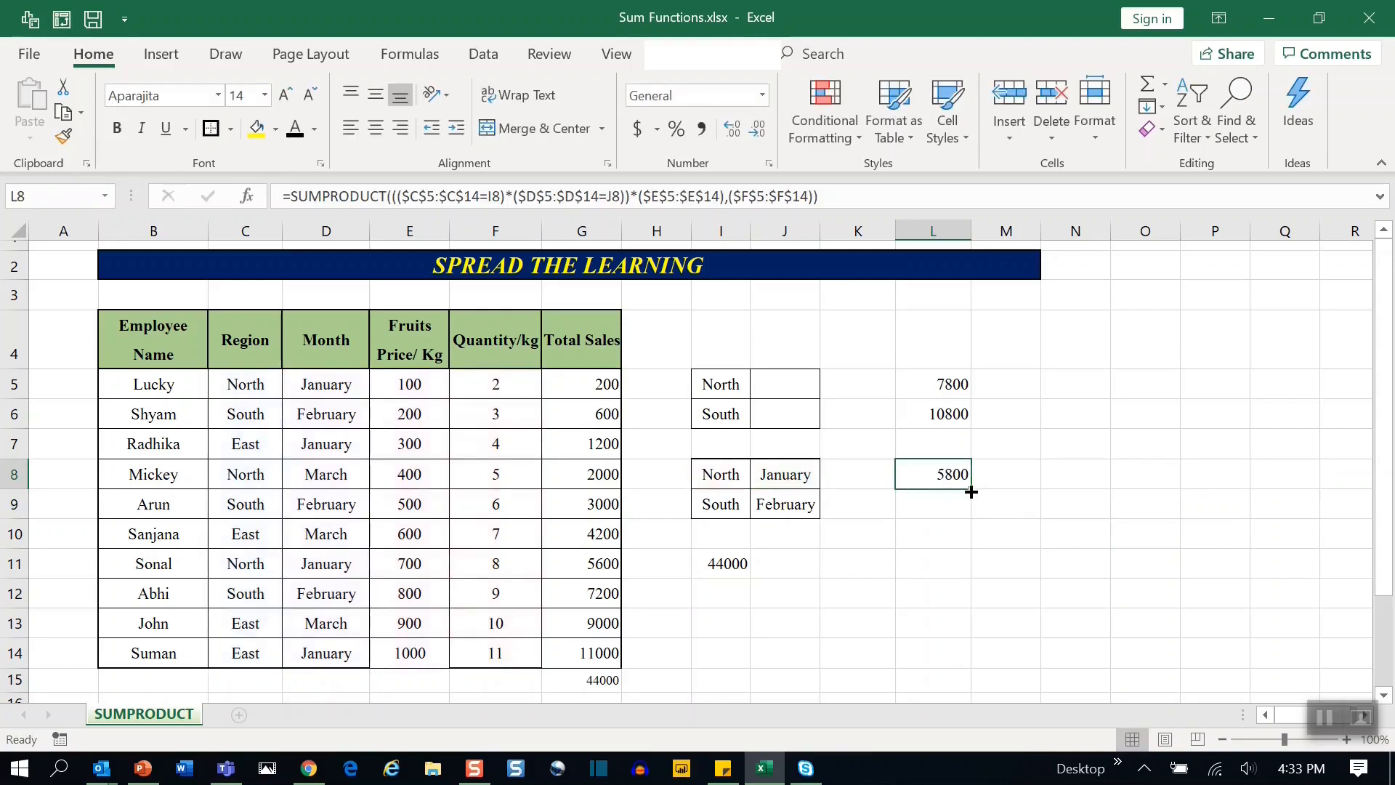
pyautogui.moveTo(977, 491); pyautogui.dragTo(973, 517)
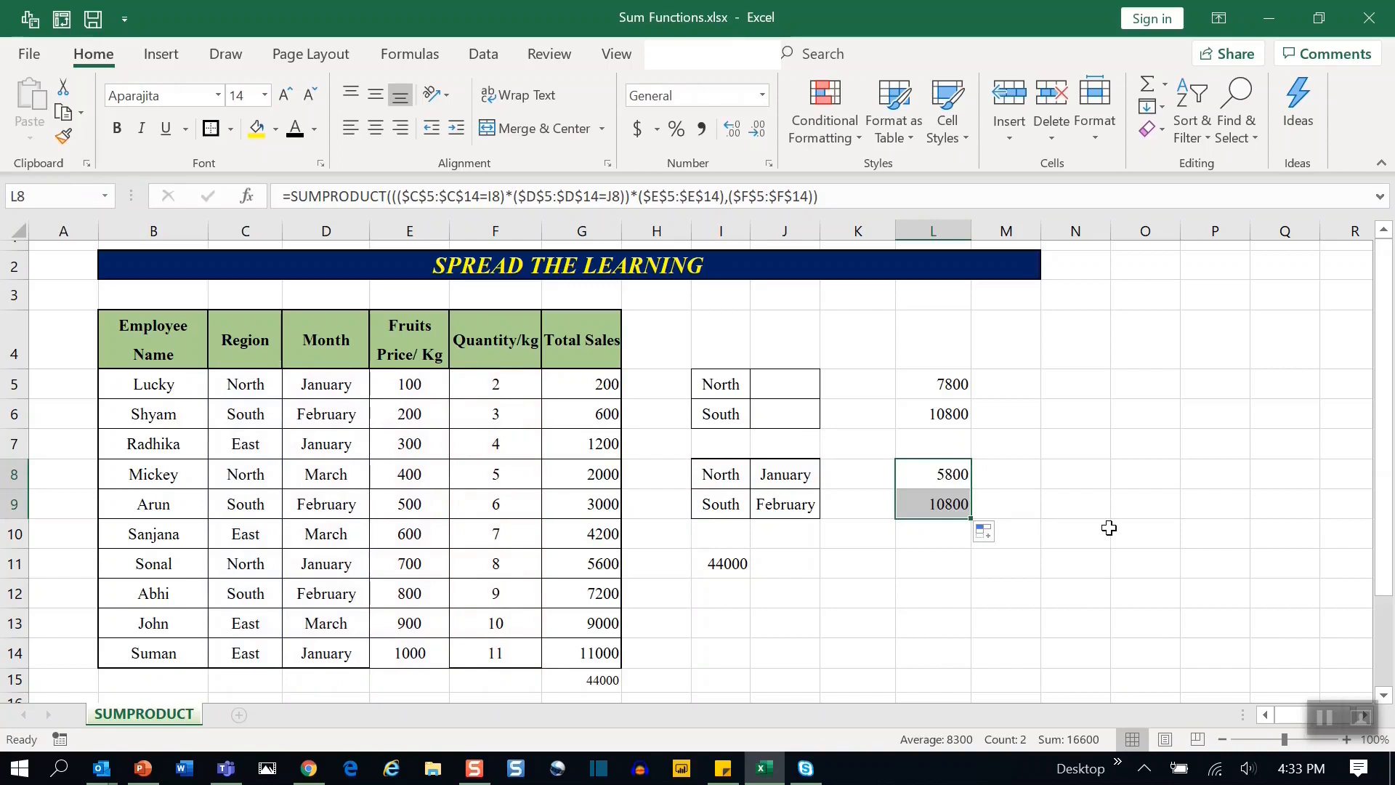
pyautogui.click(1109, 529)
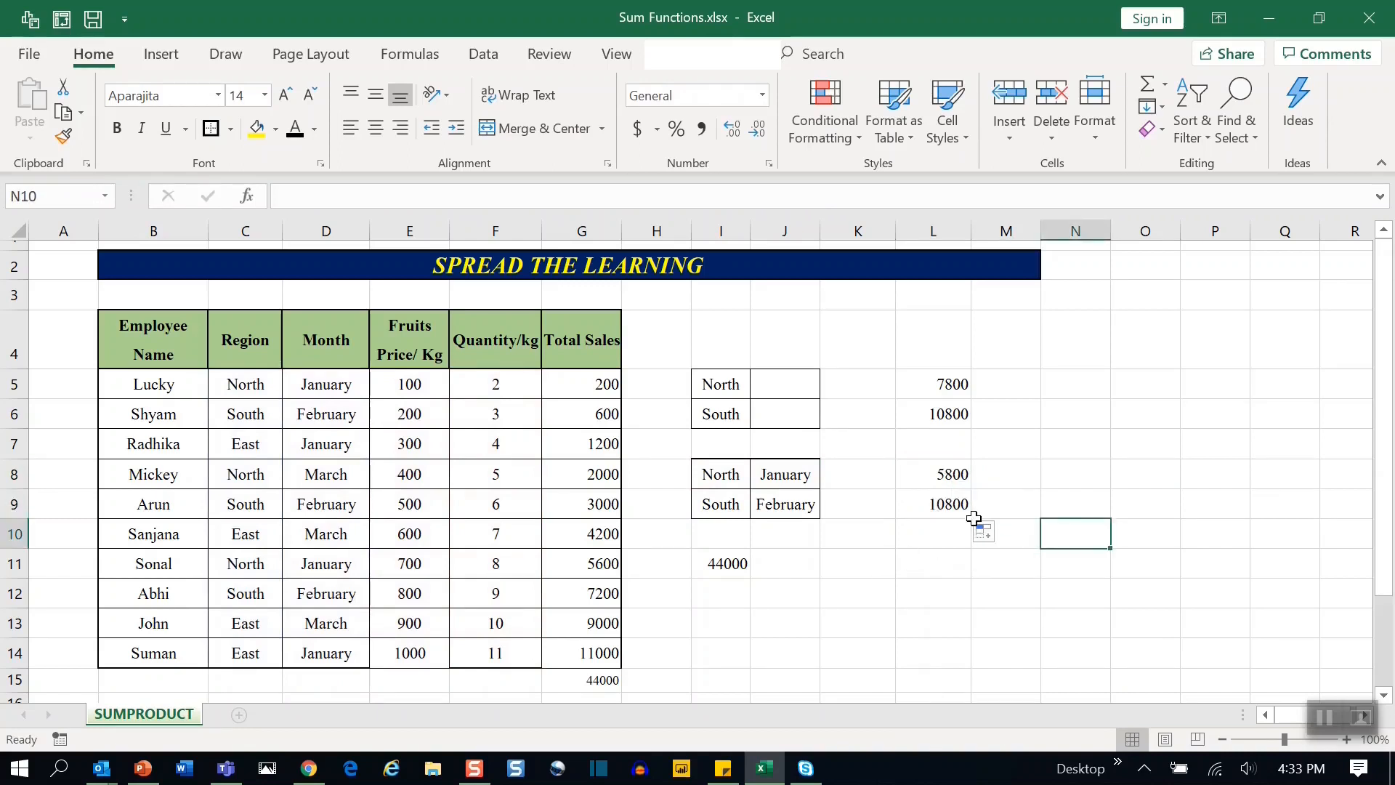
# Inspect the L9 formula and the South February Total Sales cells G6, G9 and G12.
pyautogui.click(943, 511)
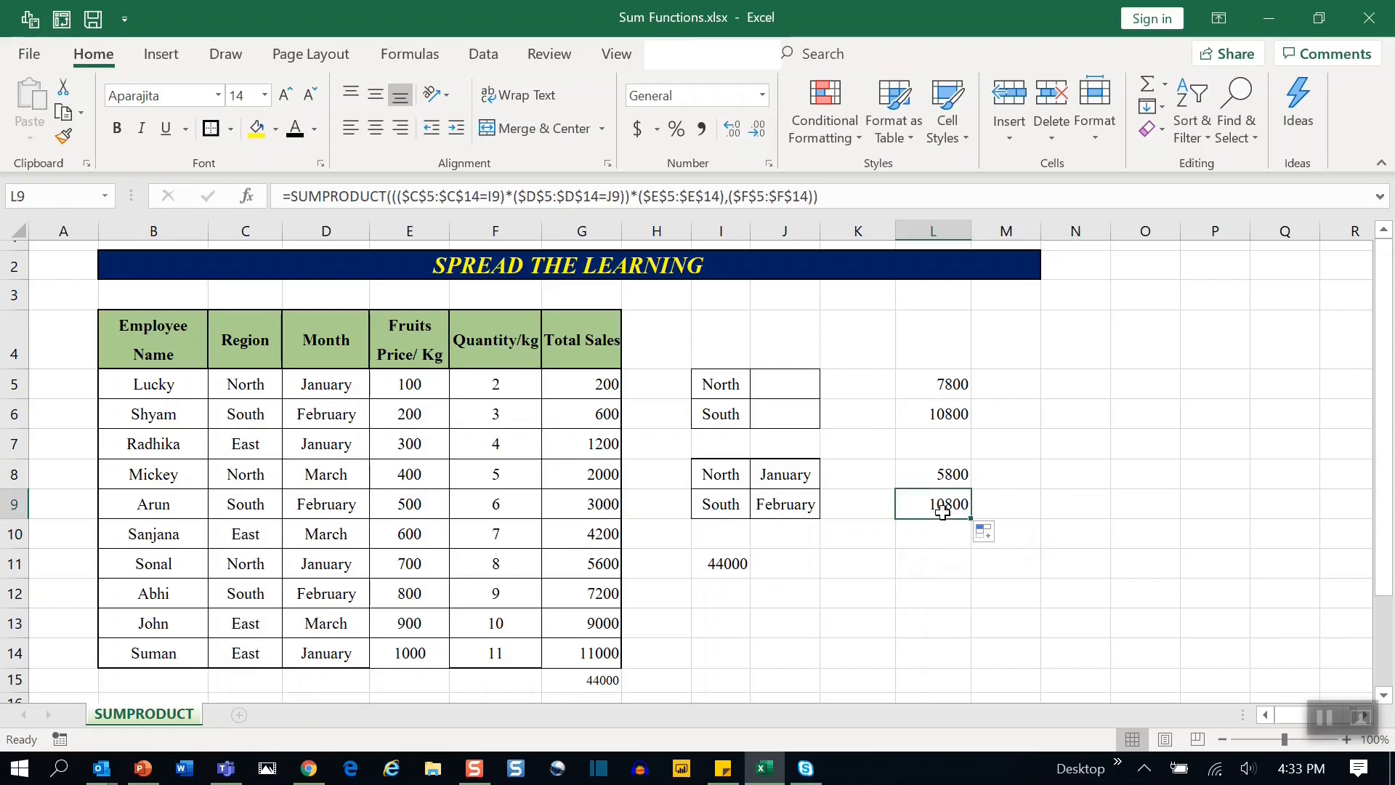
pyautogui.moveTo(269, 415); pyautogui.dragTo(536, 411)
pyautogui.click(574, 414)
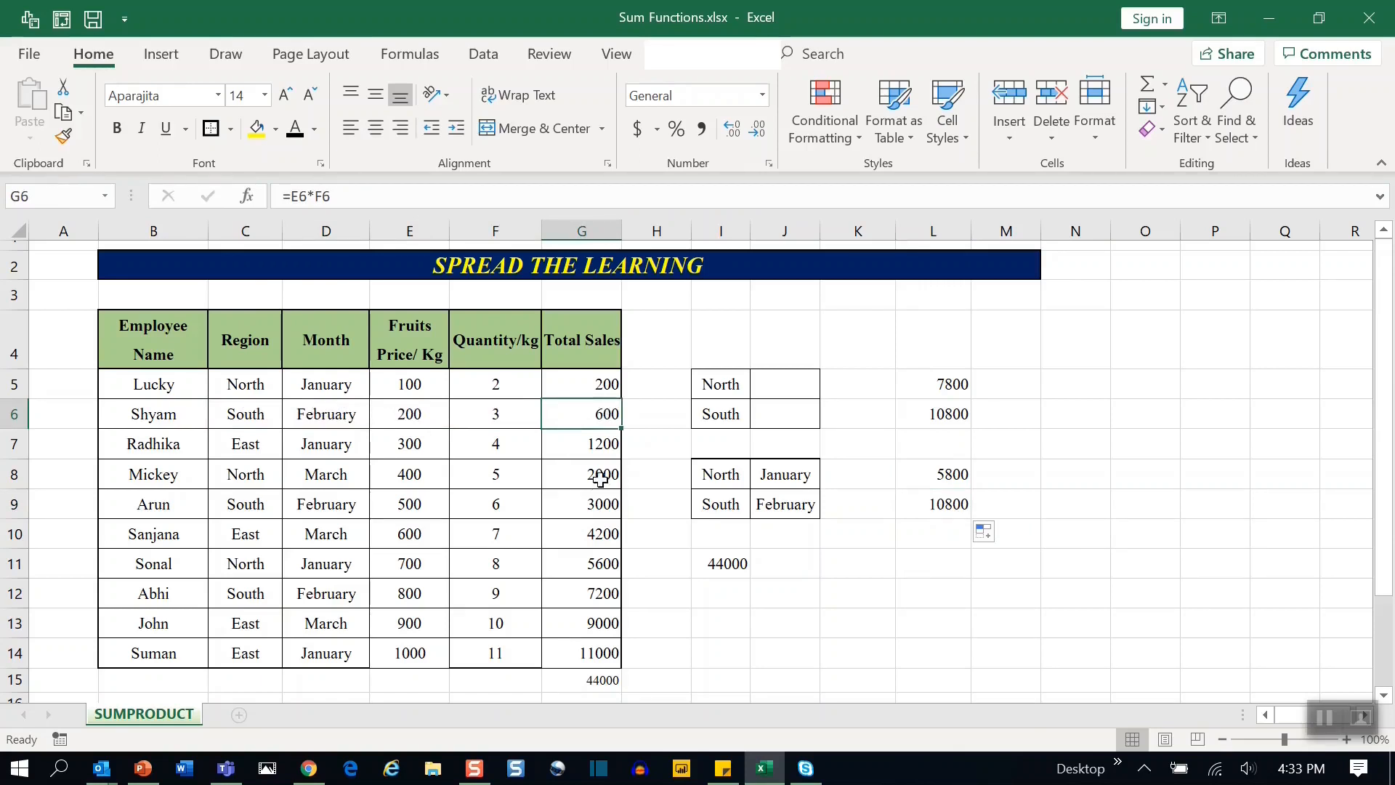
pyautogui.keyDown('ctrl'); pyautogui.click(595, 503); pyautogui.keyUp('ctrl')
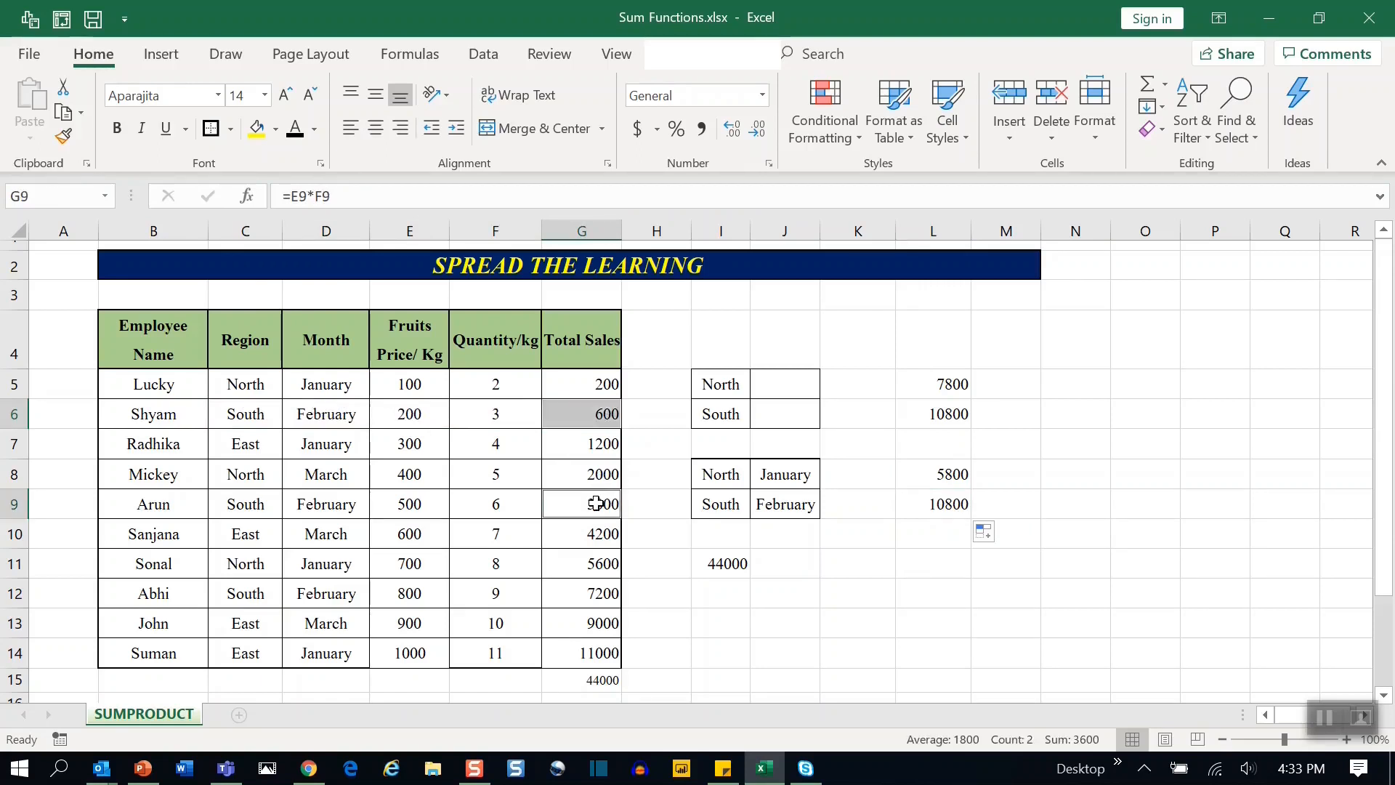
pyautogui.keyDown('ctrl'); pyautogui.click(610, 595); pyautogui.keyUp('ctrl')
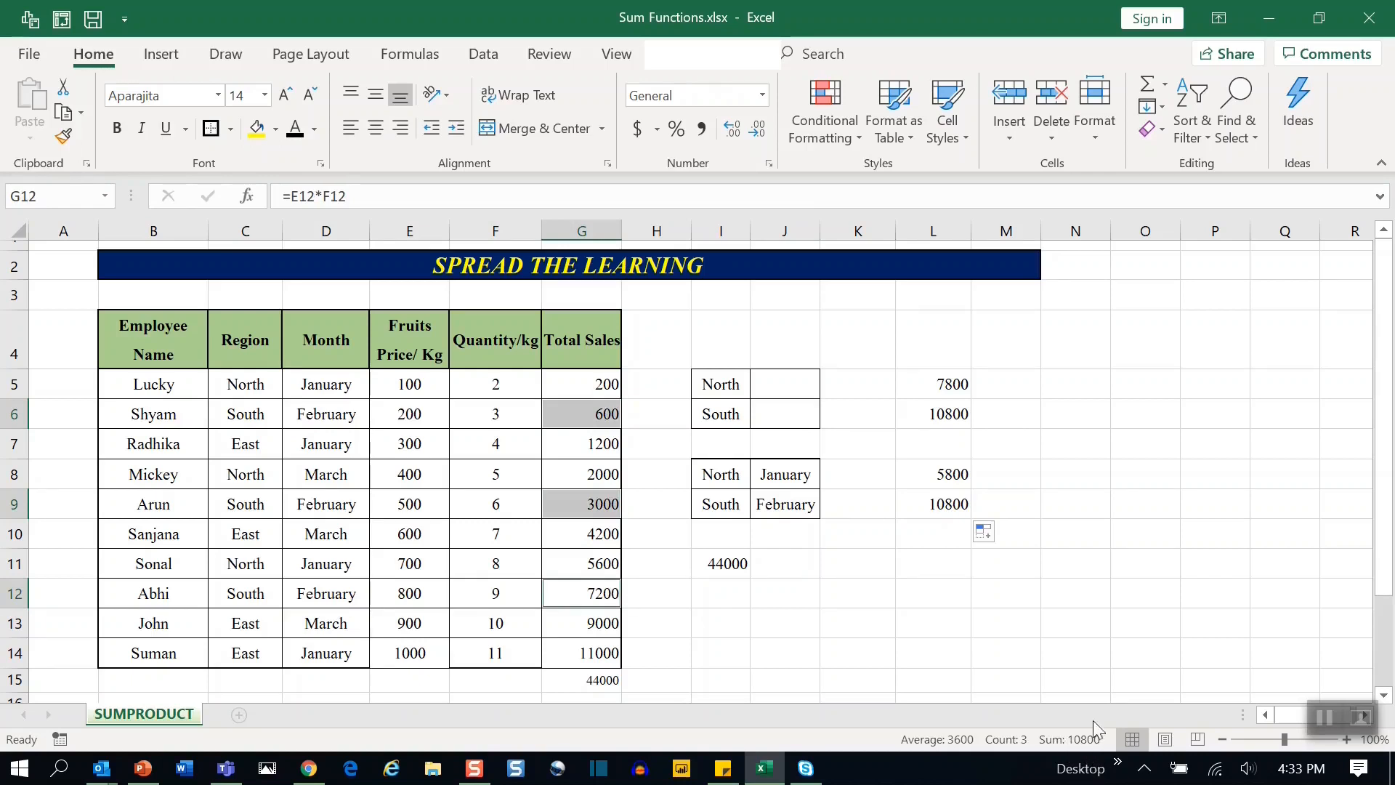
pyautogui.click(924, 508)
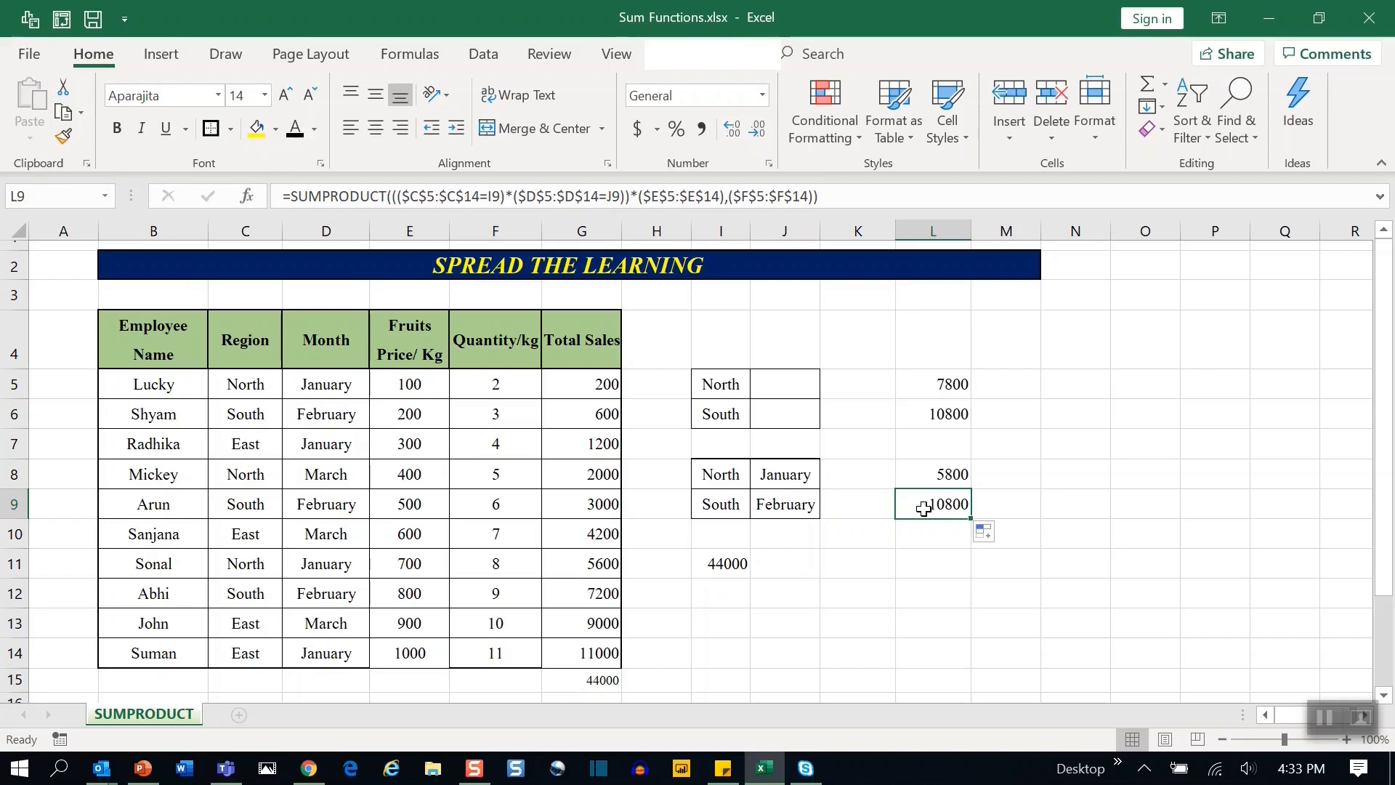
pyautogui.click(760, 702)
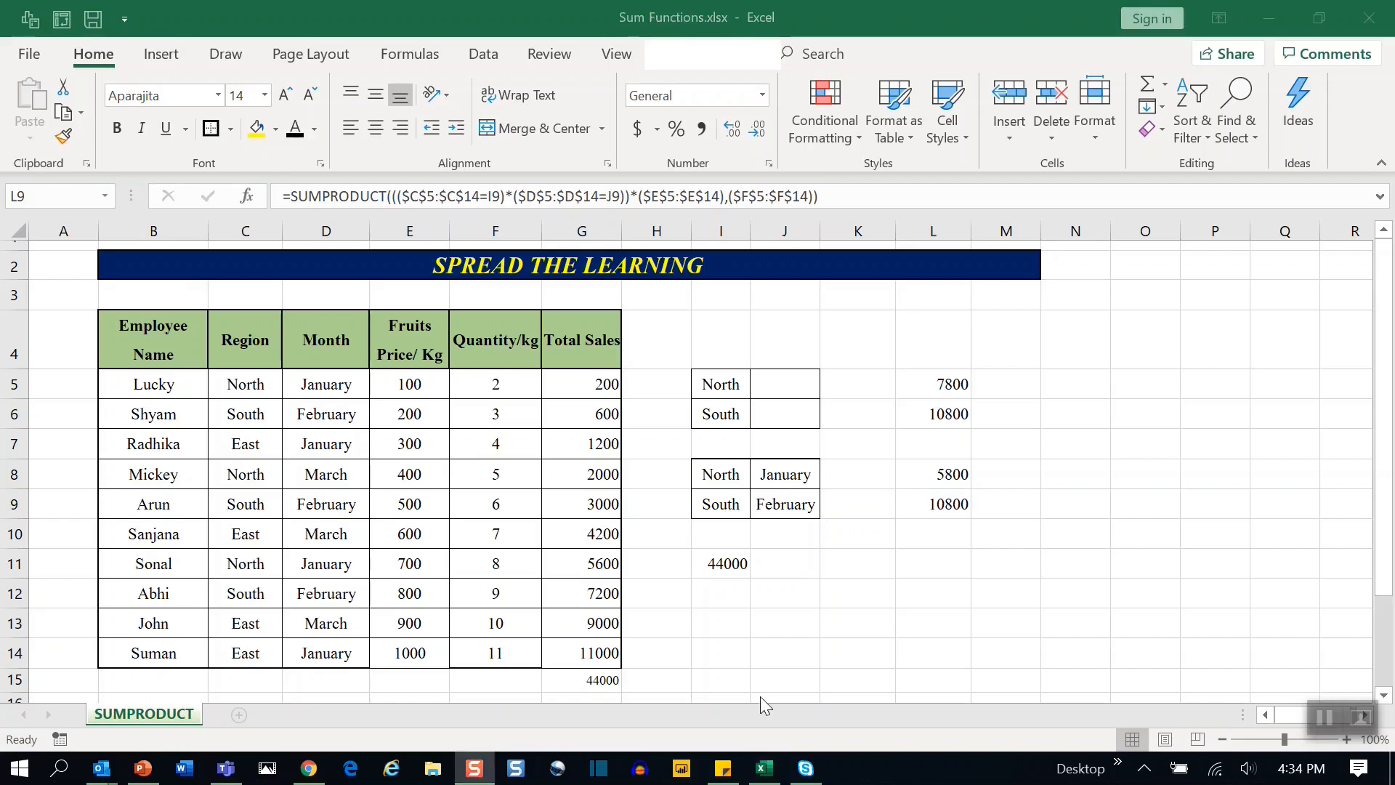